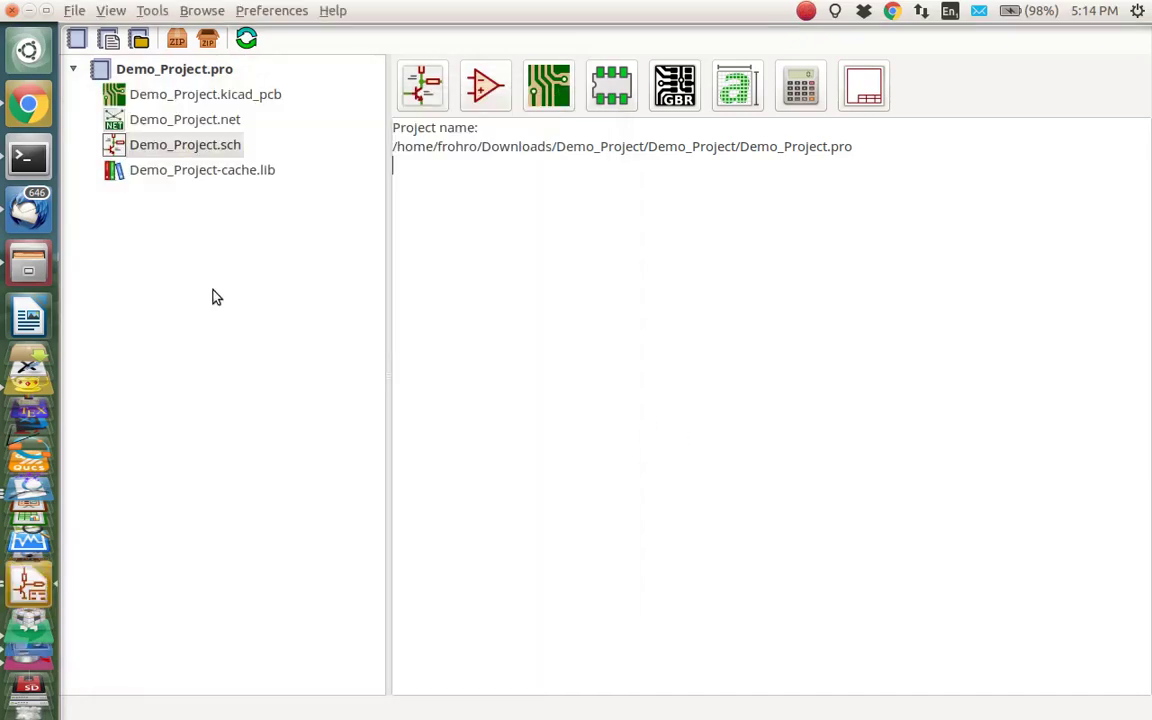
Switch to the schematic and open the symbol properties of coaxial connector J1 at its Datasheet field
{"action": "key", "text": "alt+Tab"}
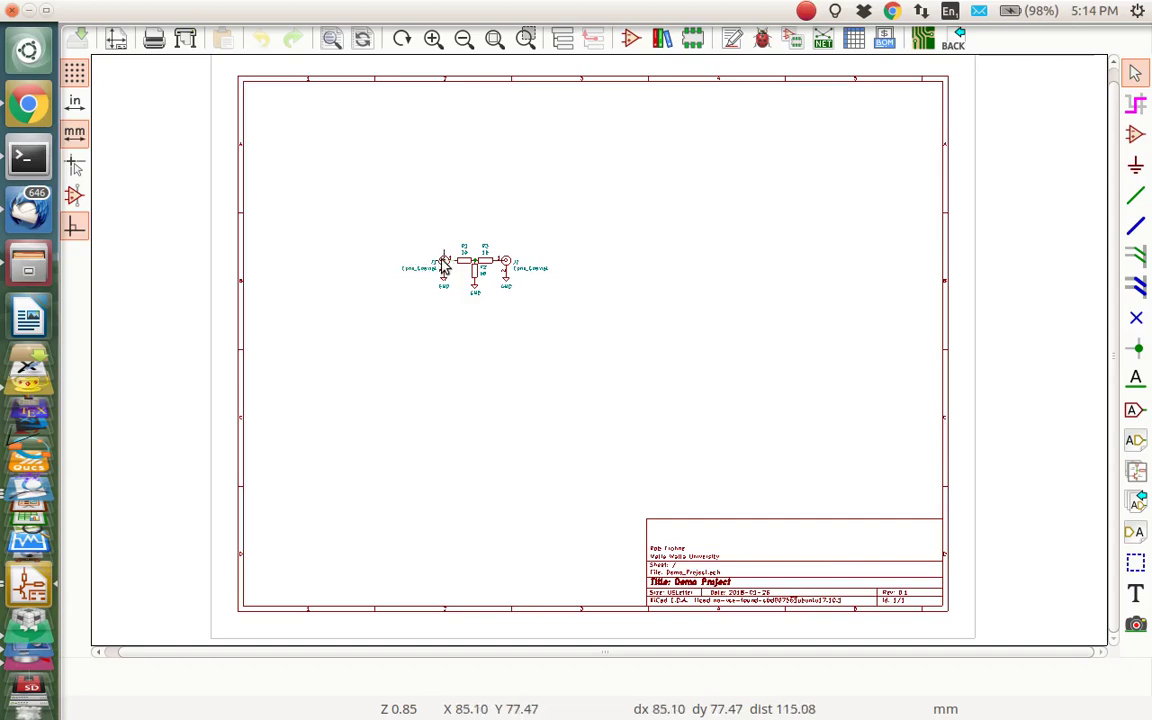
{"action": "scroll", "coordinate": [444, 264], "scroll_direction": "up", "scroll_amount": 5}
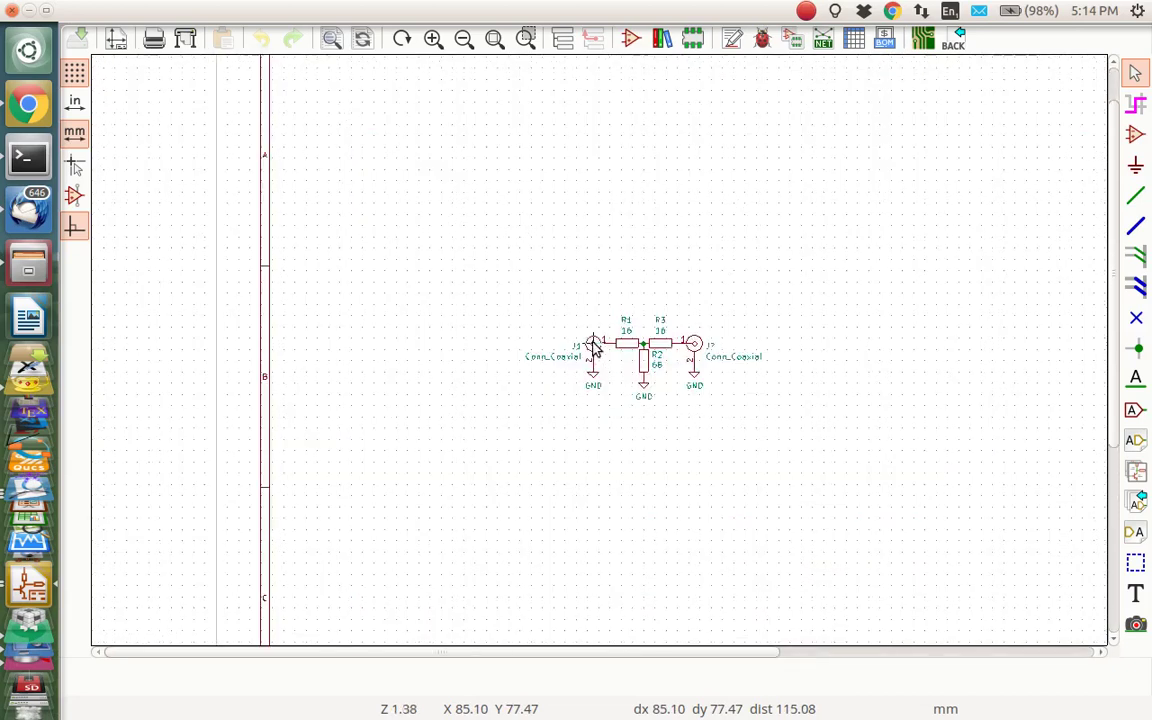
{"action": "scroll", "coordinate": [593, 345], "scroll_direction": "up", "scroll_amount": 1}
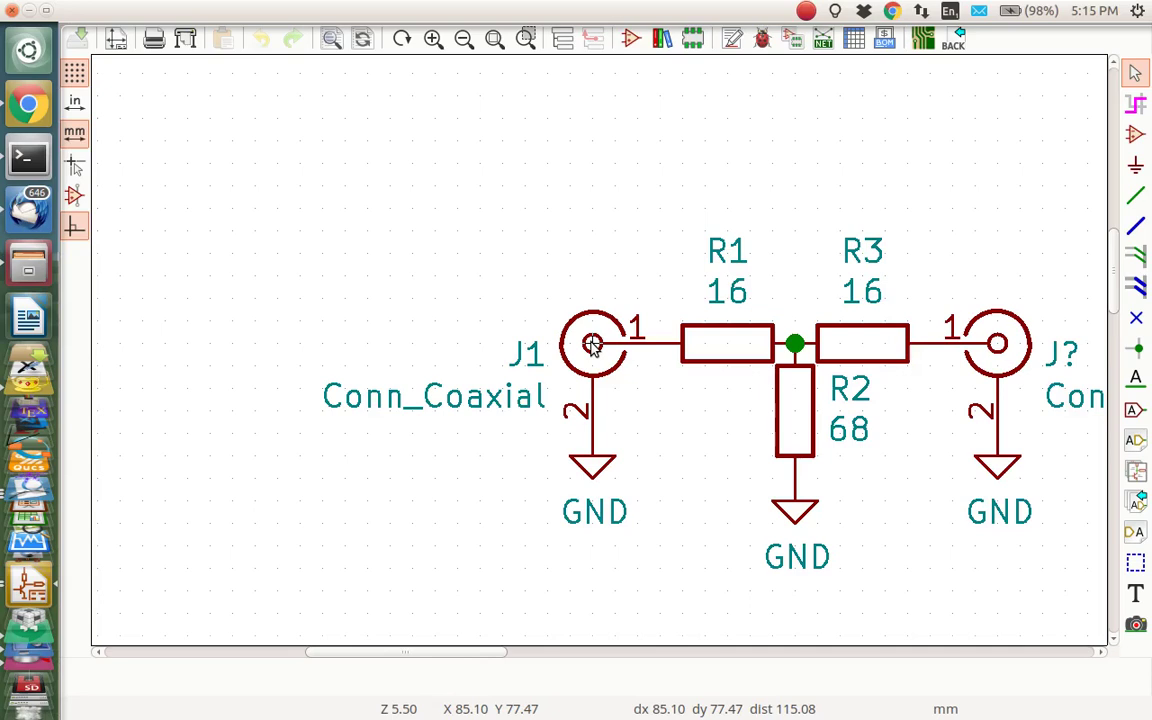
{"action": "double_click", "coordinate": [592, 344]}
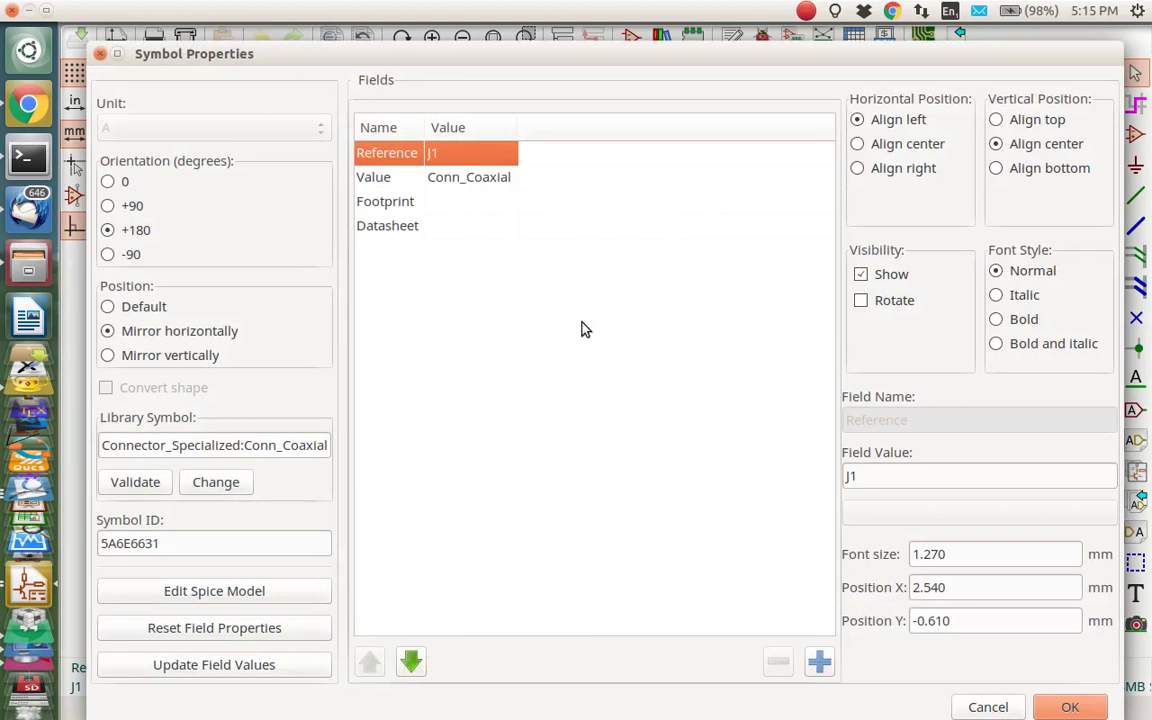
{"action": "left_click", "coordinate": [436, 226]}
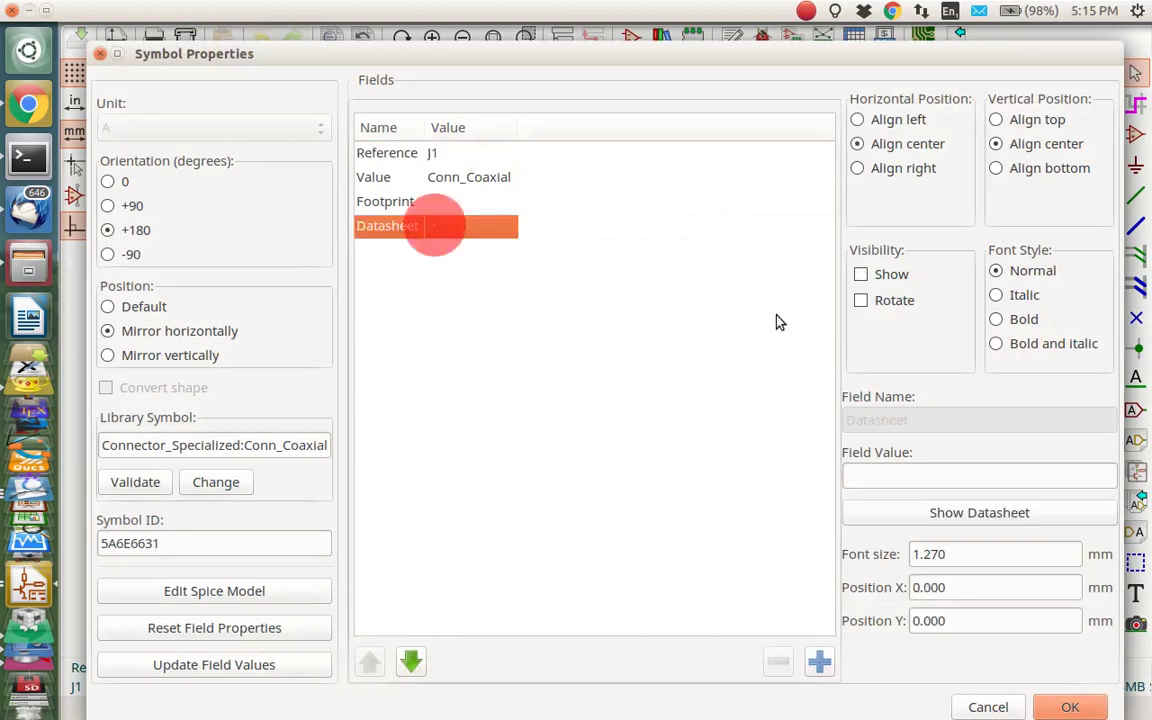
Switch to the TE connector drawing in Chrome and examine the 50 ohm version and the recommended PCB layout with mounting posts
{"action": "key", "text": "alt+Tab"}
{"action": "key", "text": "alt+Tab"}
{"action": "key", "text": "alt+Tab"}
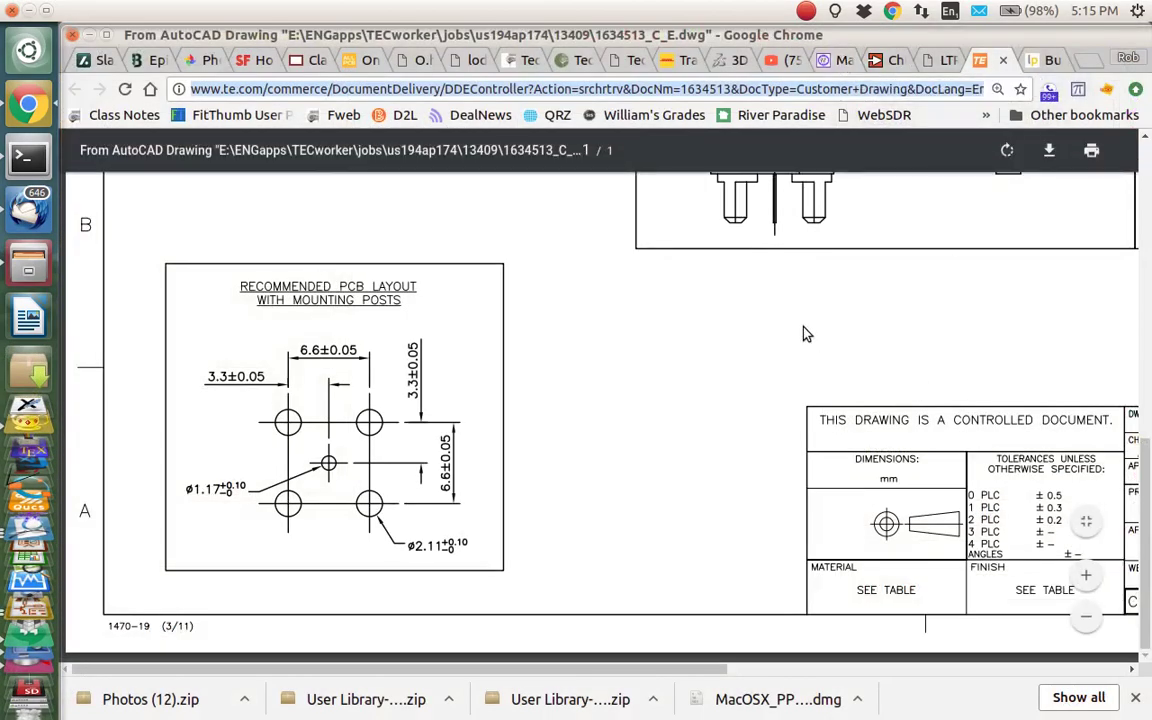
{"action": "scroll", "coordinate": [807, 333], "scroll_direction": "up", "scroll_amount": 10}
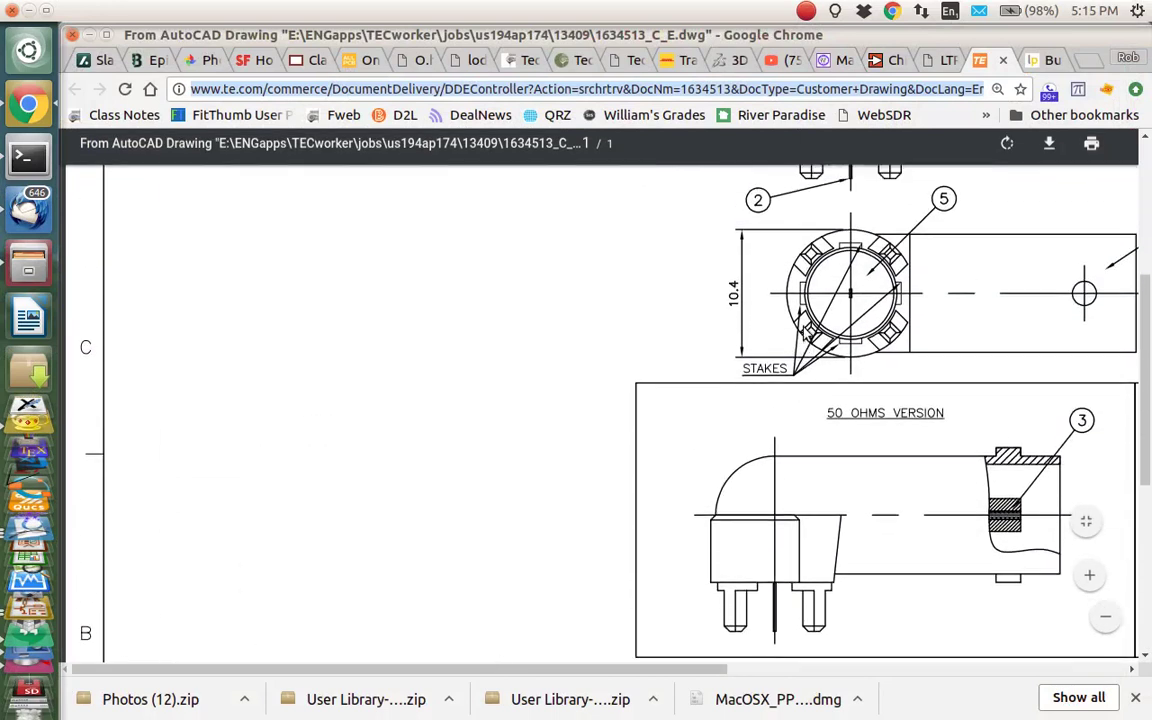
{"action": "scroll", "coordinate": [807, 333], "scroll_direction": "down", "scroll_amount": 10}
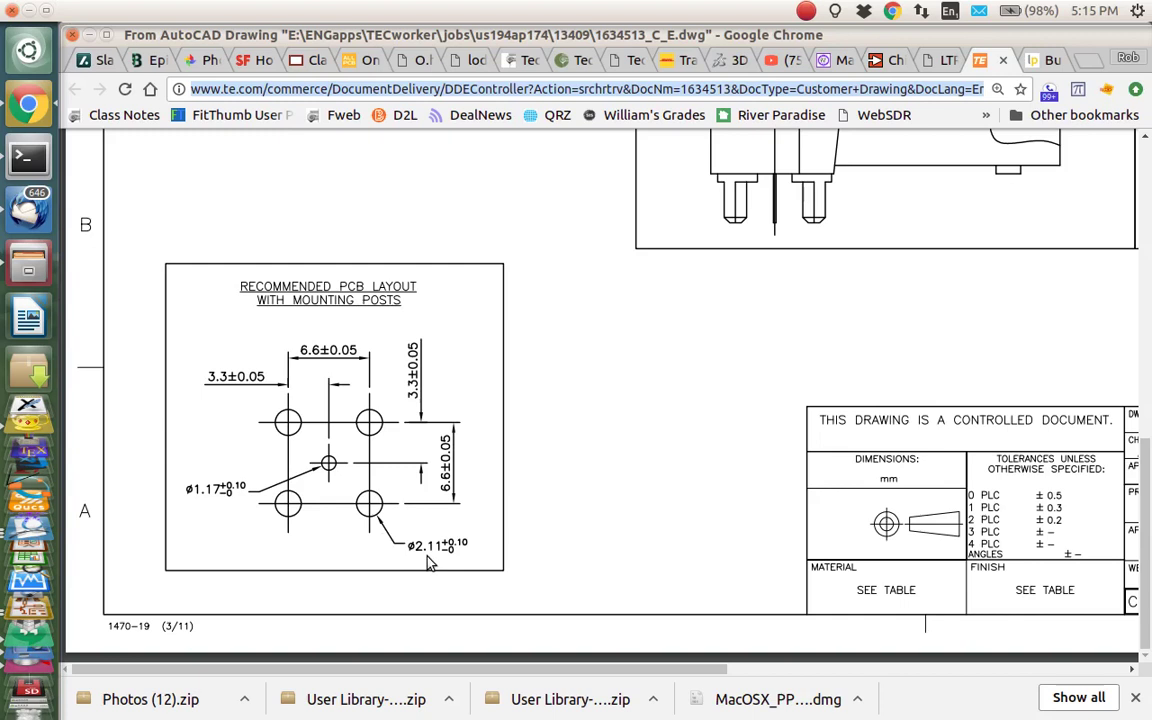
Return to J1's symbol properties and paste the TE drawing's URL as the Datasheet value
{"action": "key", "text": "alt+Tab"}
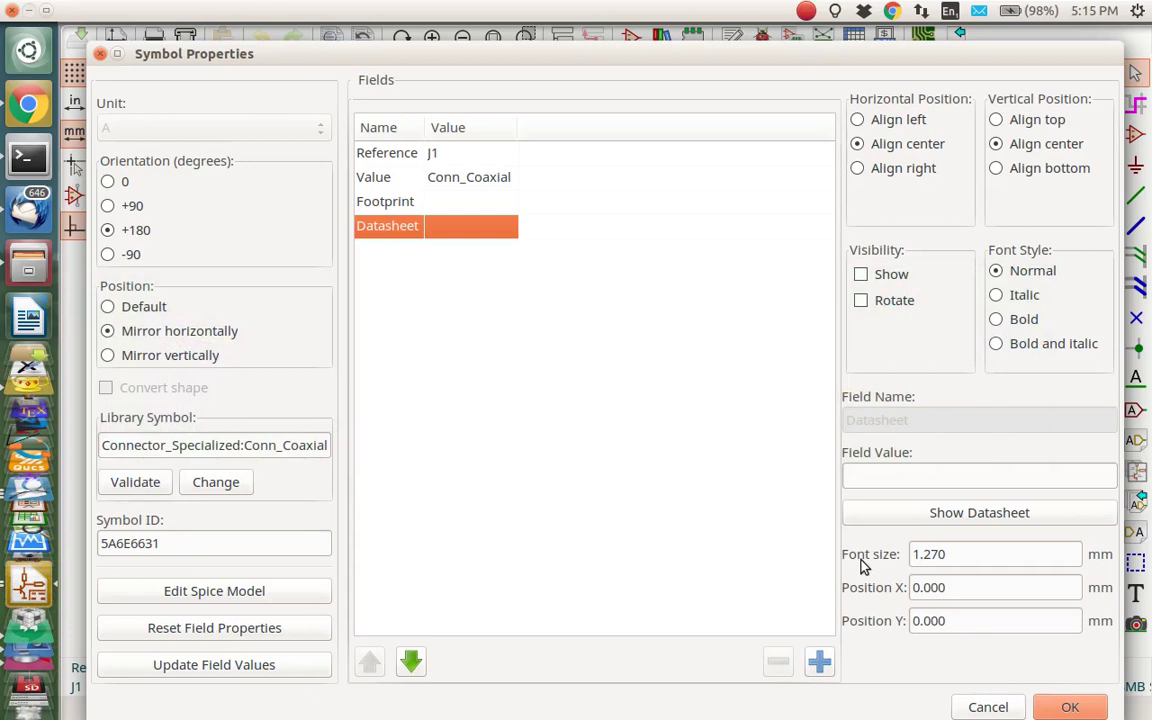
{"action": "left_click", "coordinate": [922, 477]}
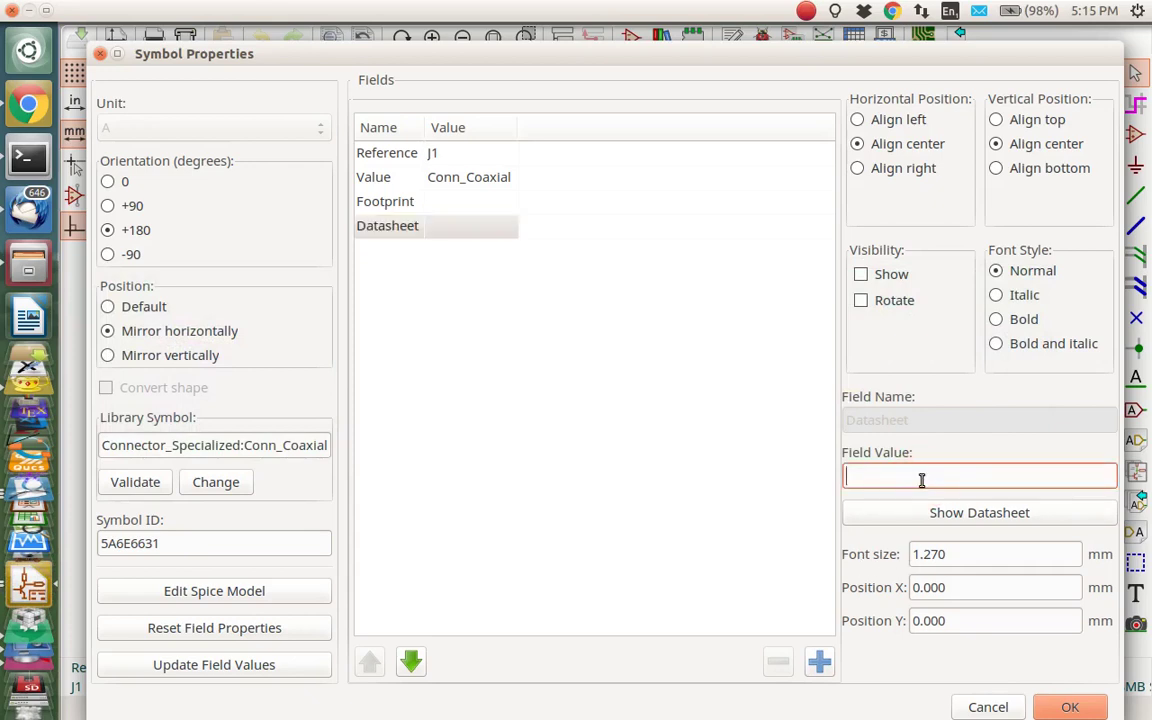
{"action": "key", "text": "ctrl+v"}
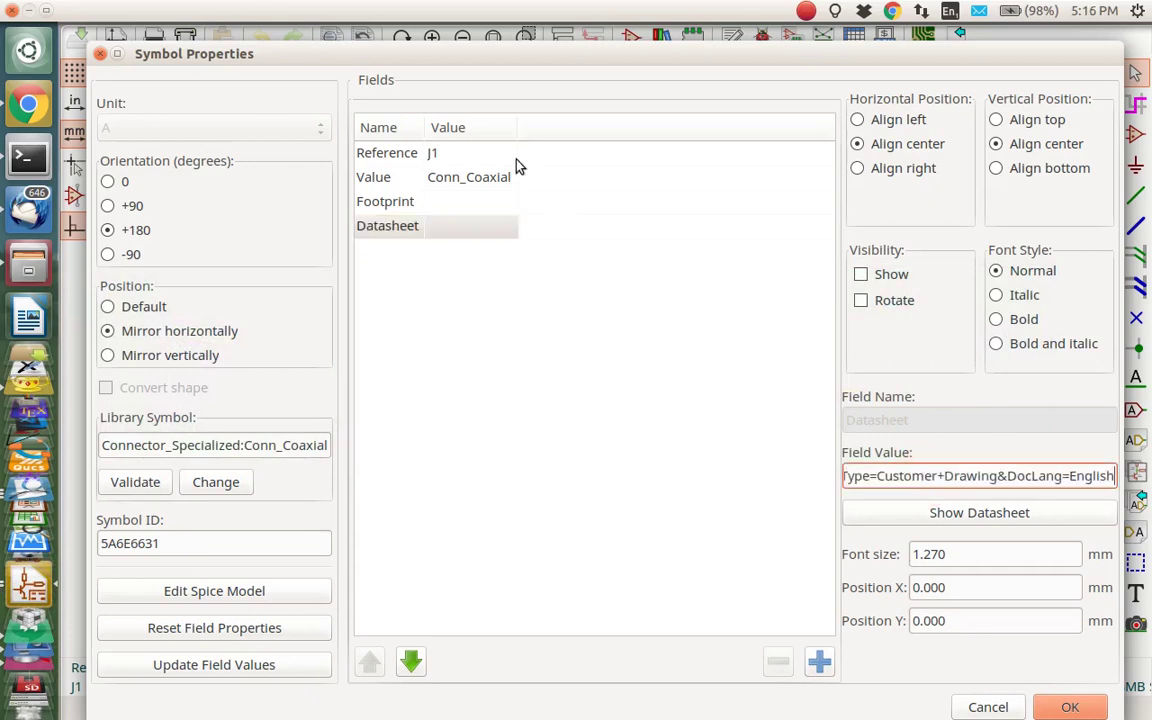
Browse the Connectors footprint library for J1, inspect the BNC and bnc-ci footprints, and leave the browser without choosing one
{"action": "left_click", "coordinate": [497, 201]}
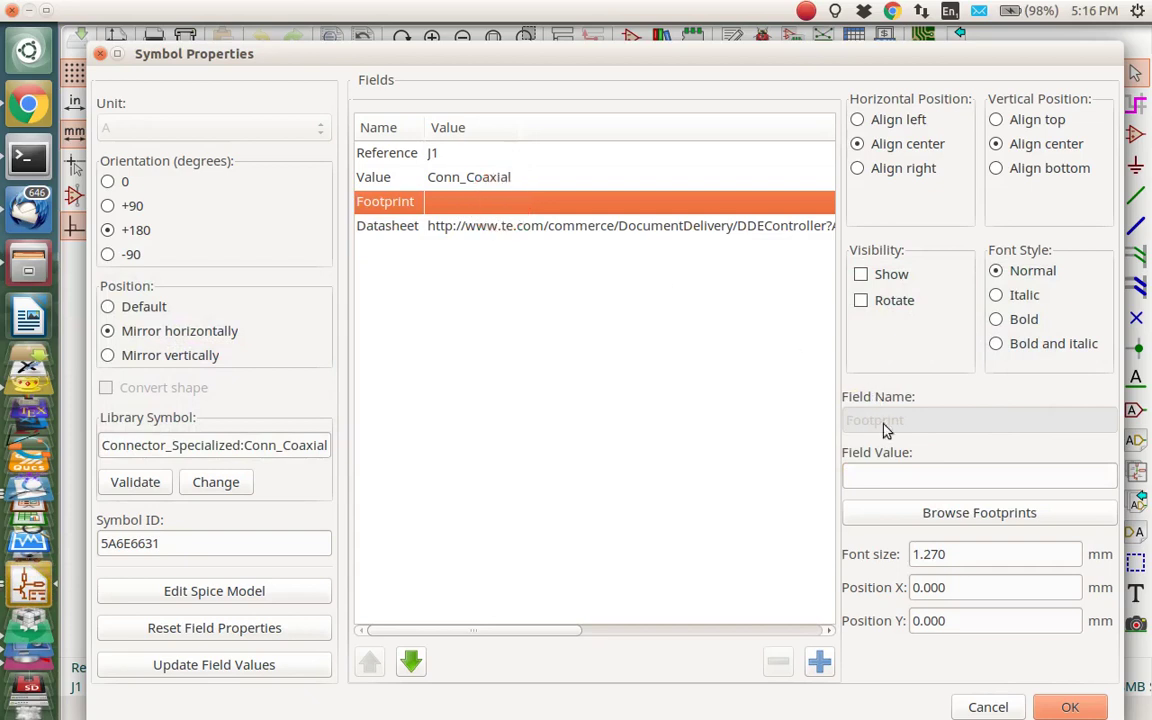
{"action": "left_click", "coordinate": [937, 517]}
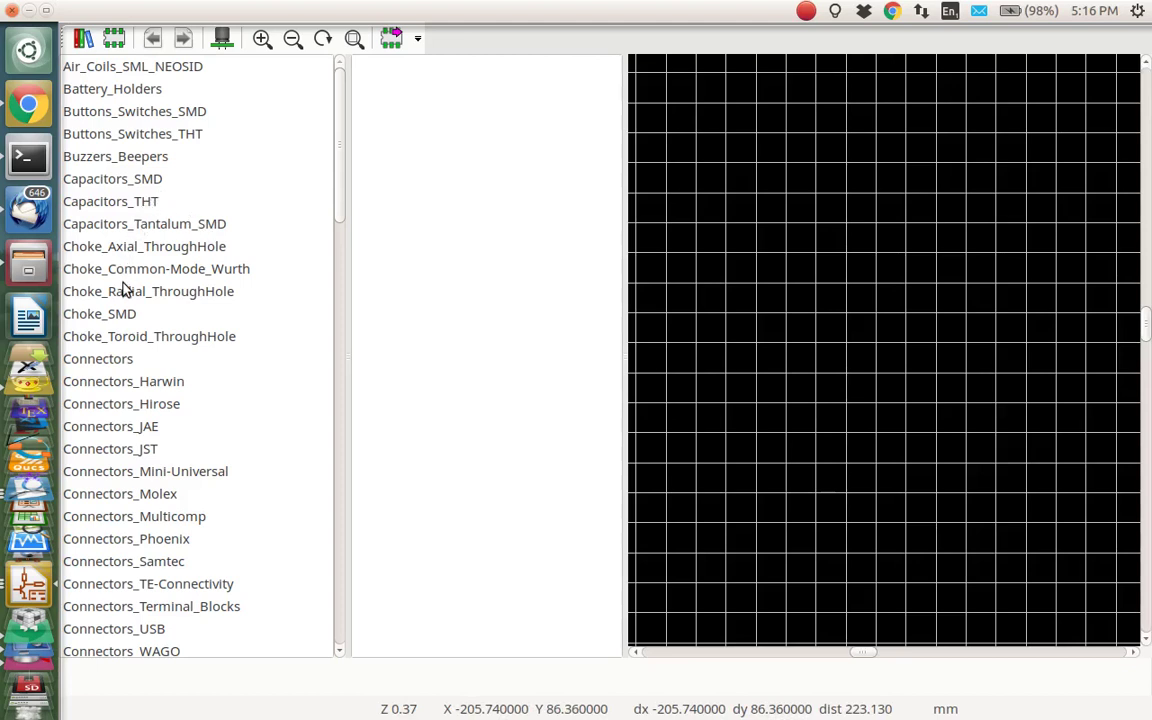
{"action": "left_click", "coordinate": [104, 366]}
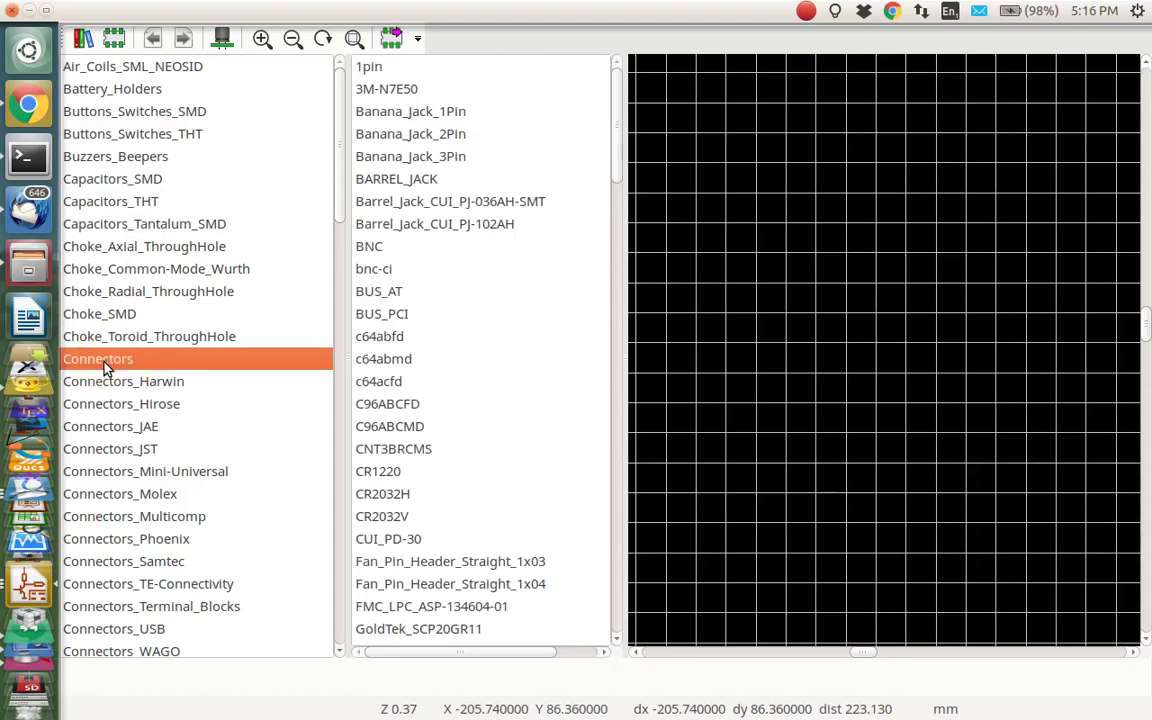
{"action": "left_click", "coordinate": [376, 248]}
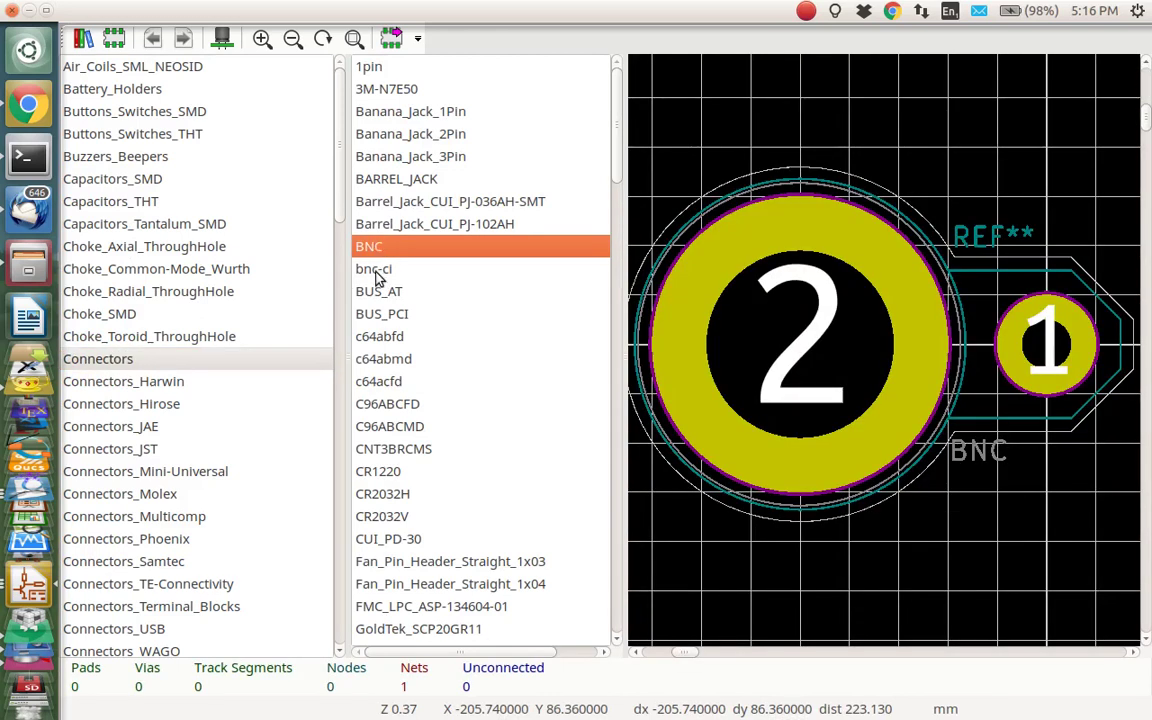
{"action": "left_click", "coordinate": [378, 272]}
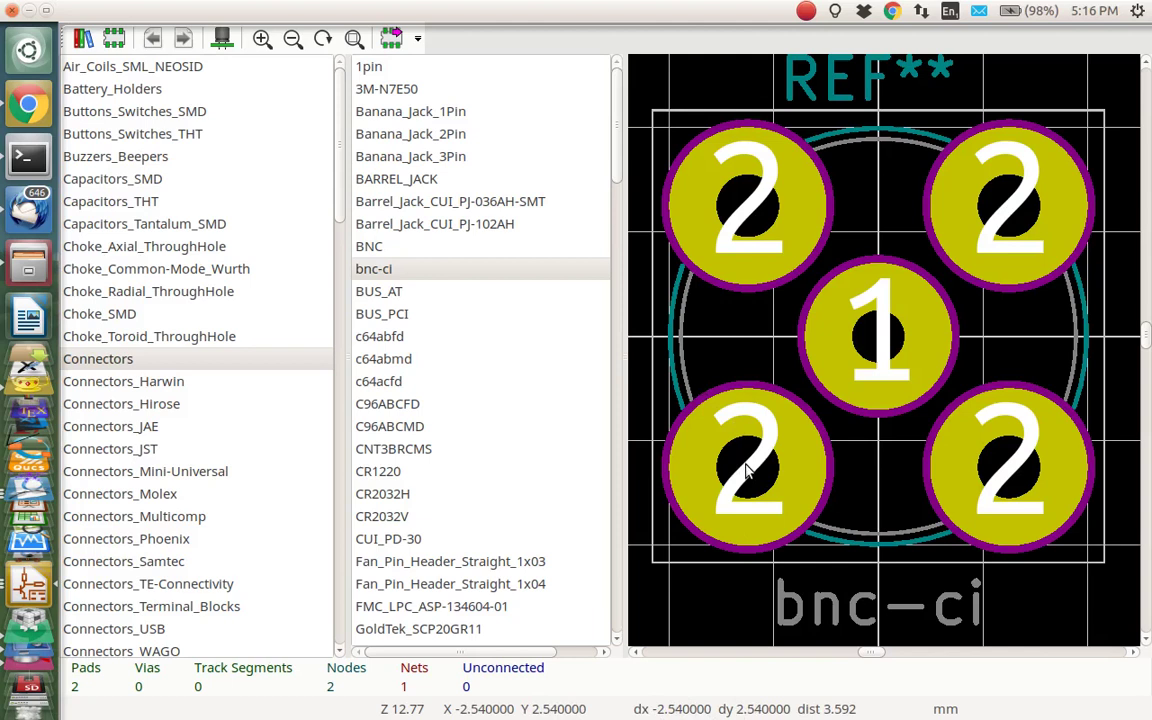
{"action": "key", "text": "space"}
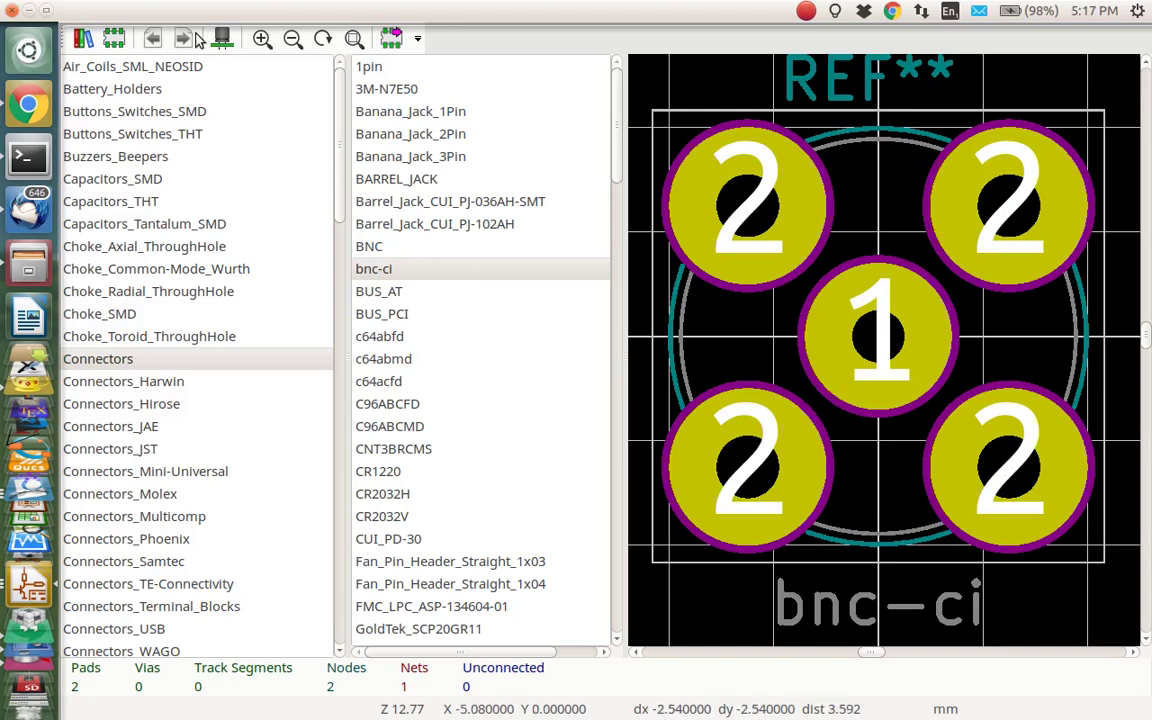
{"action": "left_click", "coordinate": [12, 9]}
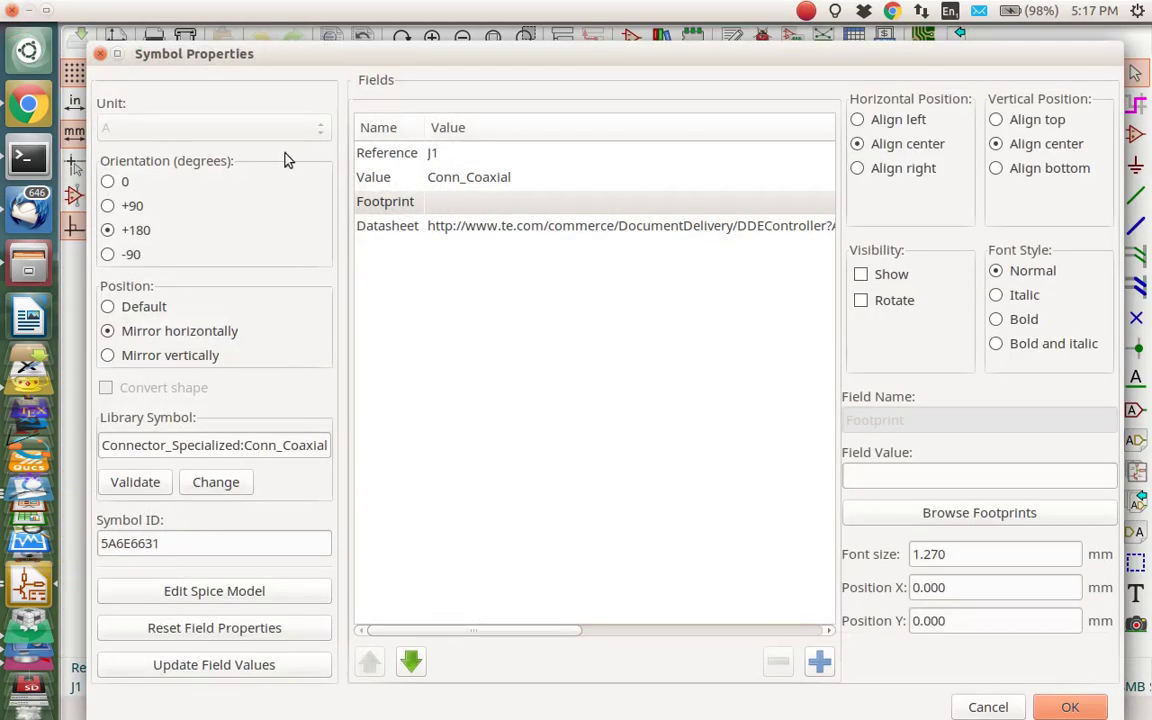
Accept J1's property changes and create a new footprint named TE_BNC in the Footprint Editor
{"action": "left_click", "coordinate": [1070, 707]}
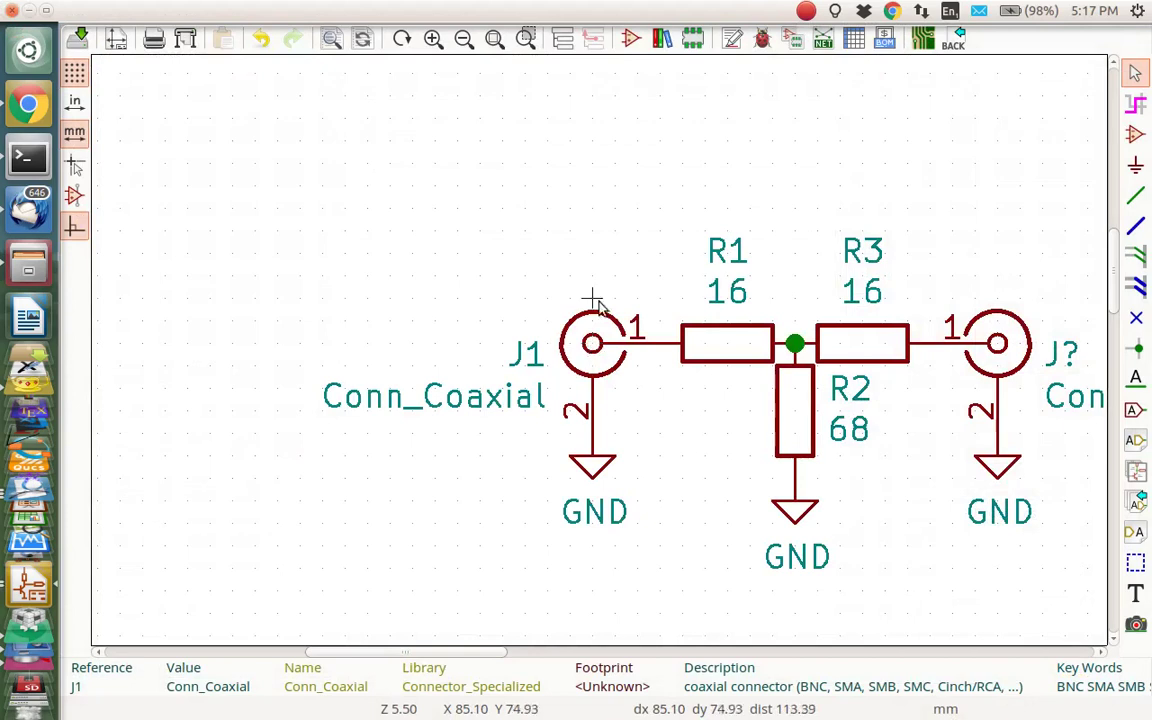
{"action": "left_click", "coordinate": [692, 45]}
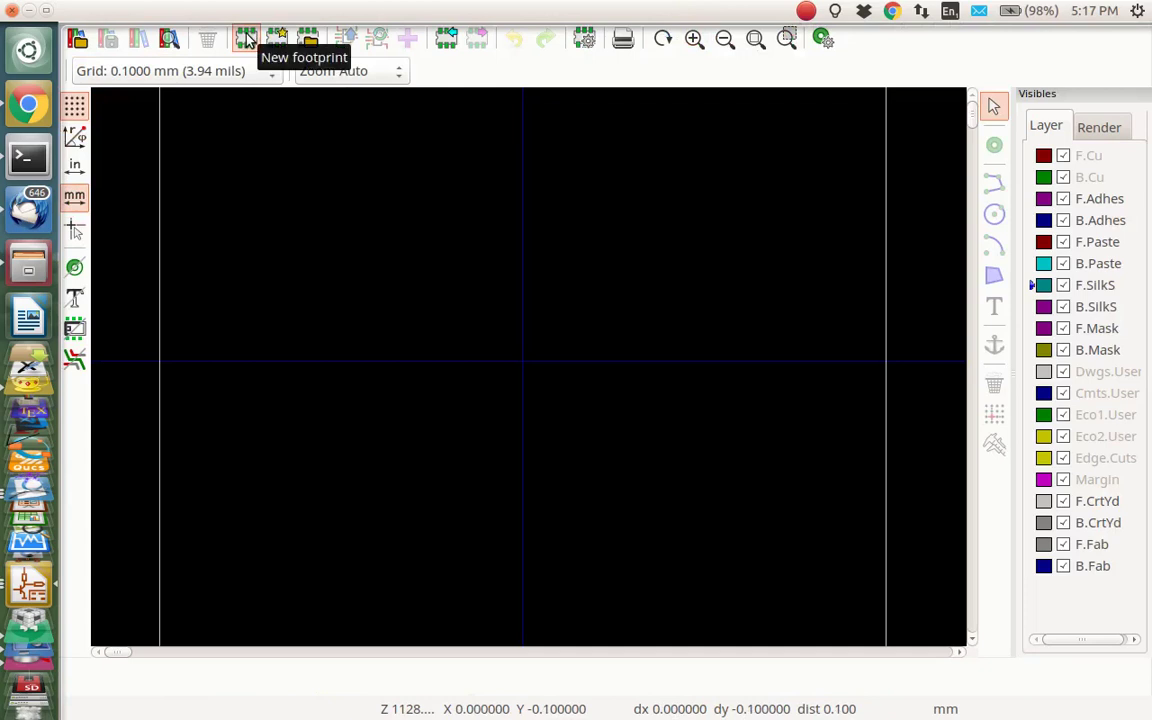
{"action": "left_click", "coordinate": [247, 38]}
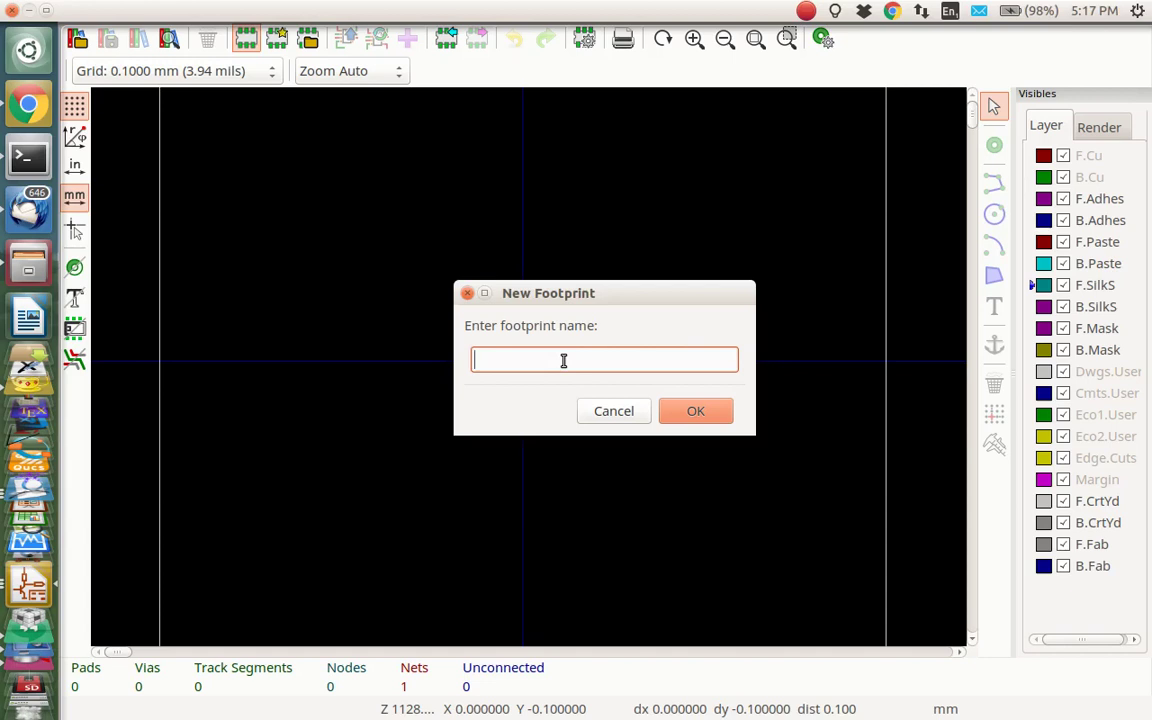
{"action": "type", "text": "TE_BNC"}
{"action": "key", "text": "Return"}
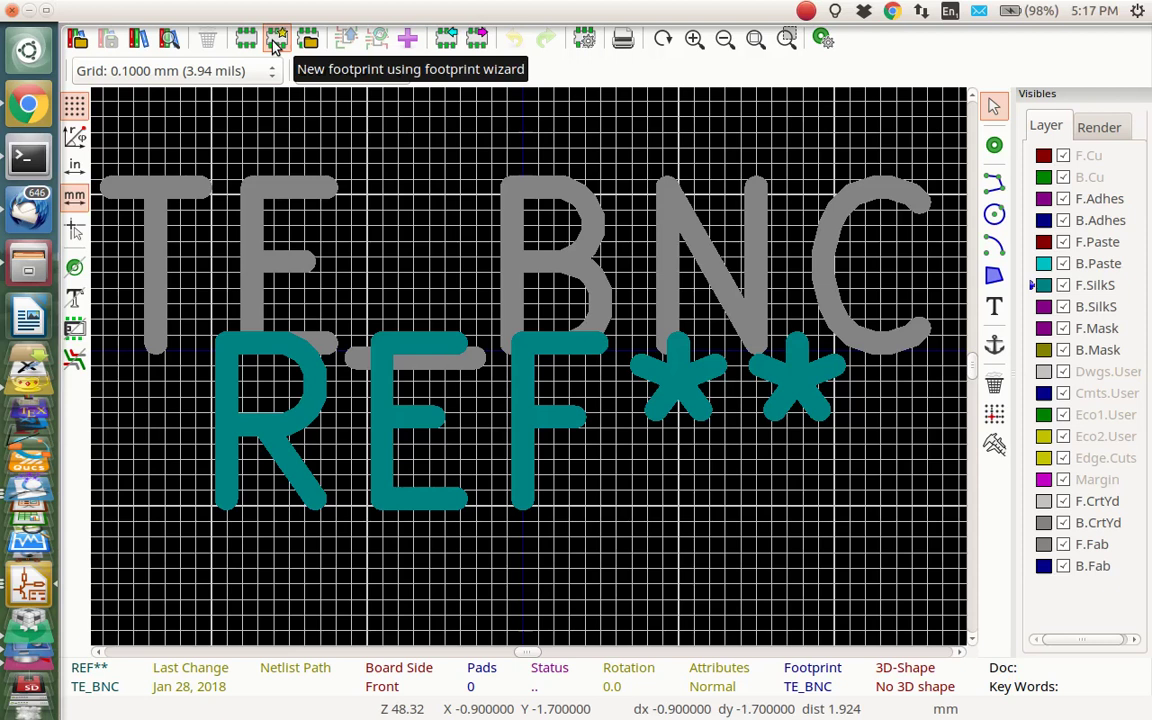
Start the footprint wizard and generate a footprint with the S-DIP generator
{"action": "left_click", "coordinate": [275, 40]}
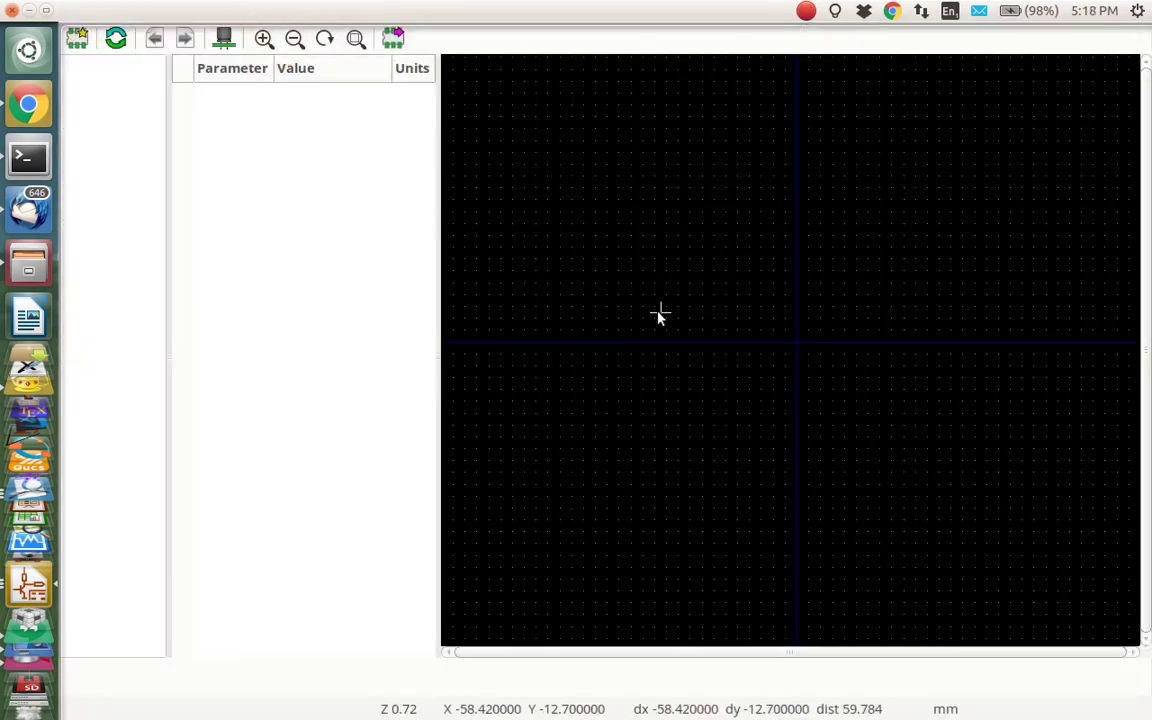
{"action": "left_click", "coordinate": [77, 38]}
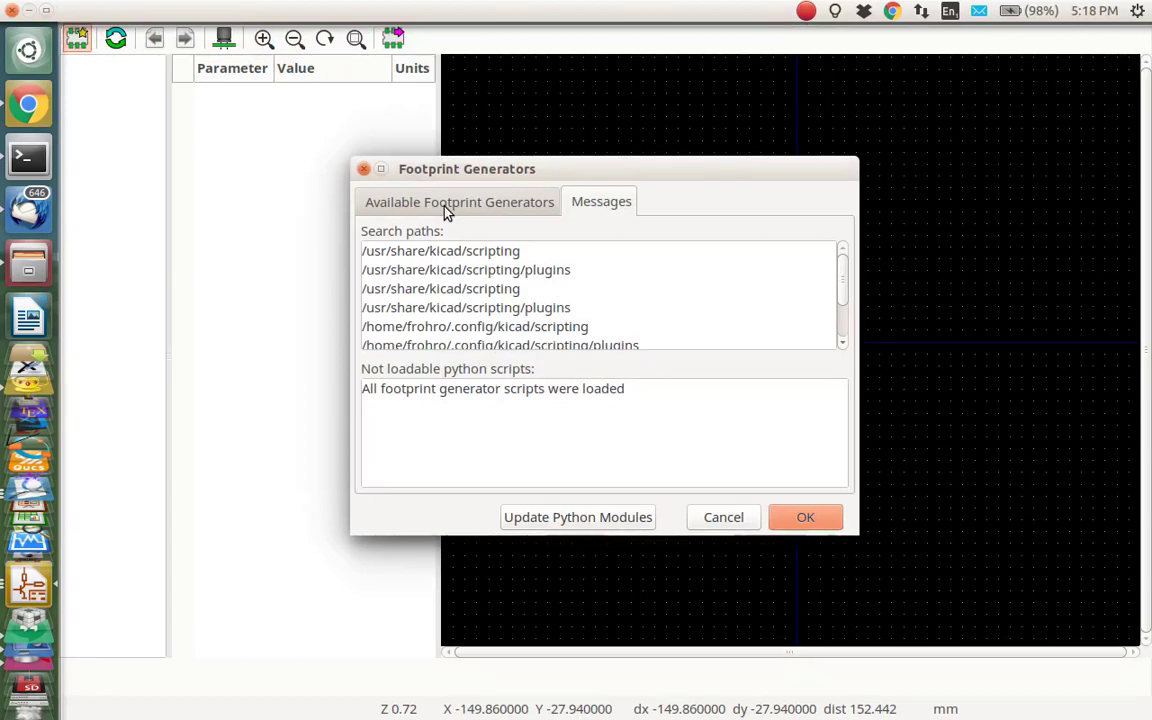
{"action": "left_click", "coordinate": [446, 204]}
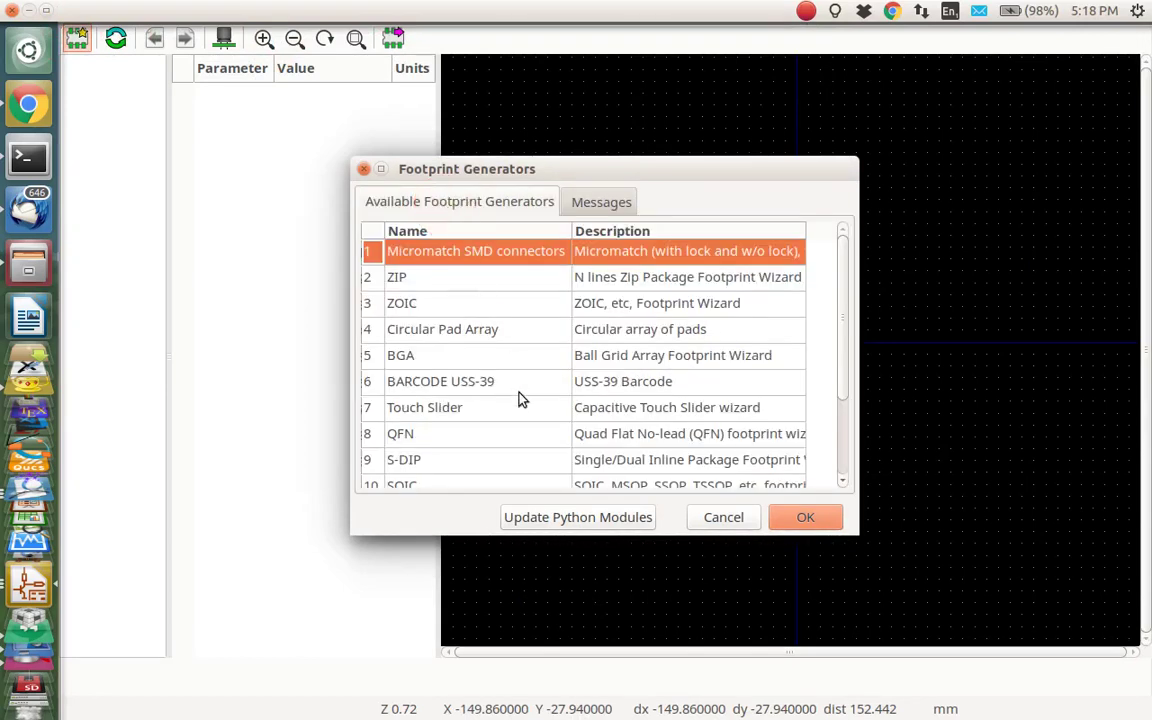
{"action": "left_click", "coordinate": [463, 460]}
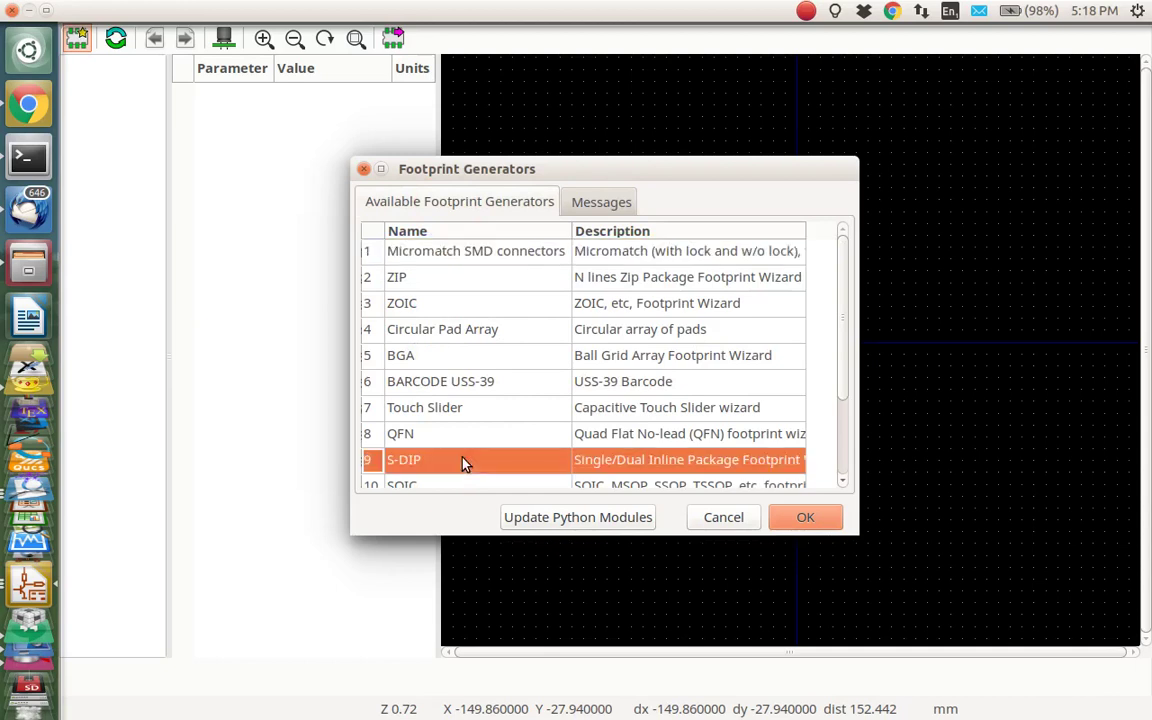
{"action": "left_click", "coordinate": [800, 520]}
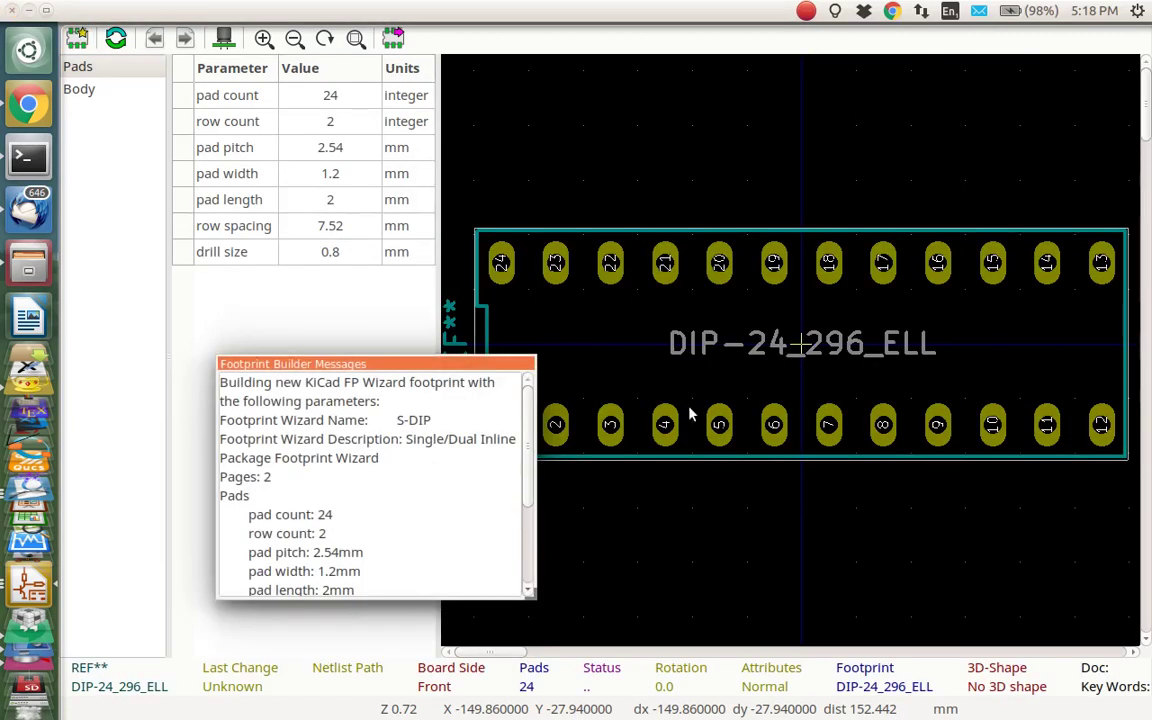
Set the S-DIP footprint's pad count to 6 and row count to 2, then close the wizard without exporting
{"action": "left_click", "coordinate": [340, 97]}
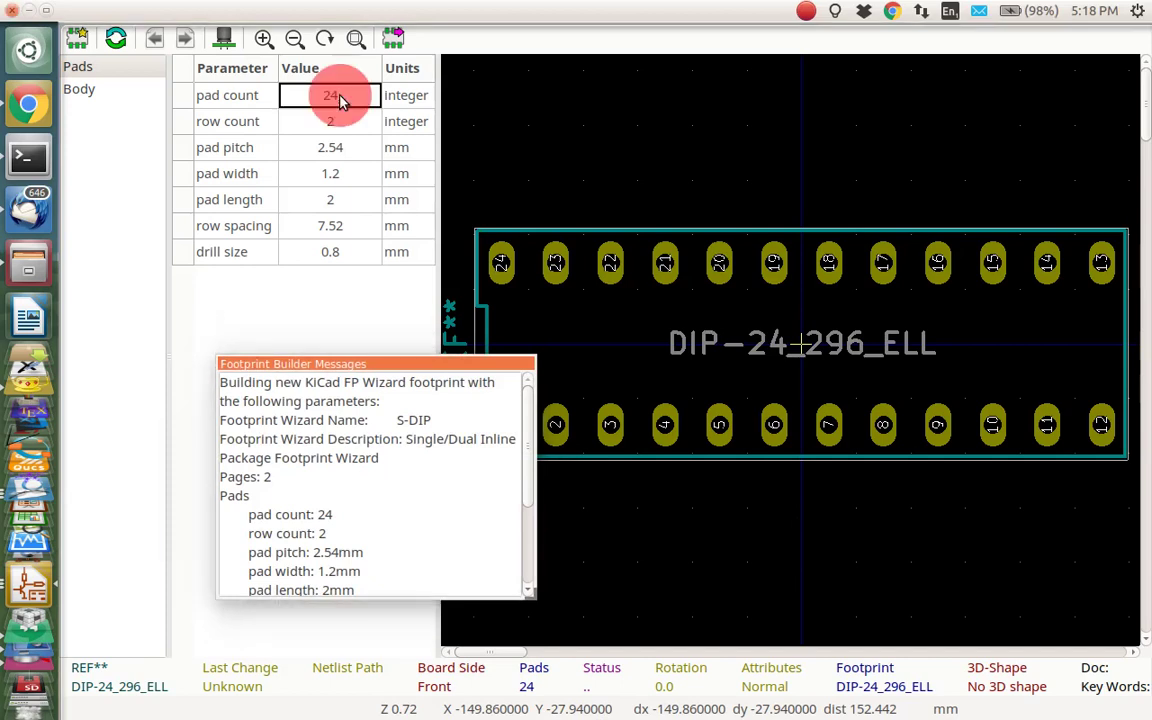
{"action": "left_click", "coordinate": [340, 96]}
{"action": "key", "text": "BackSpace"}
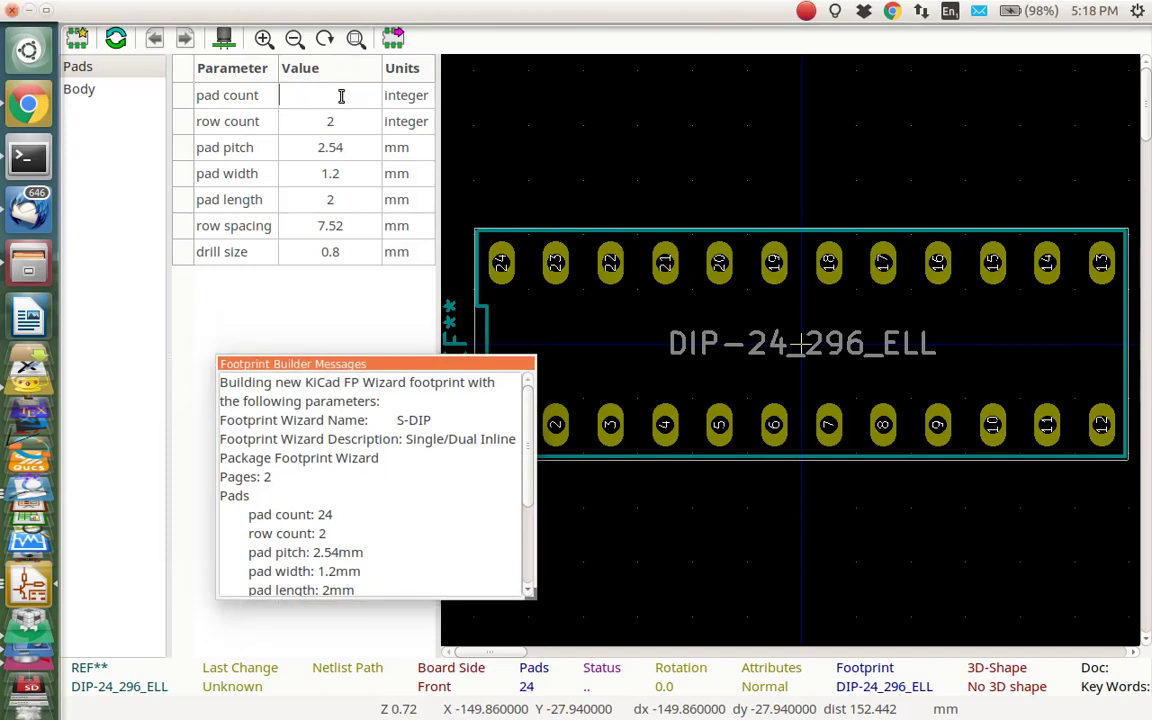
{"action": "type", "text": "6"}
{"action": "key", "text": "Return"}
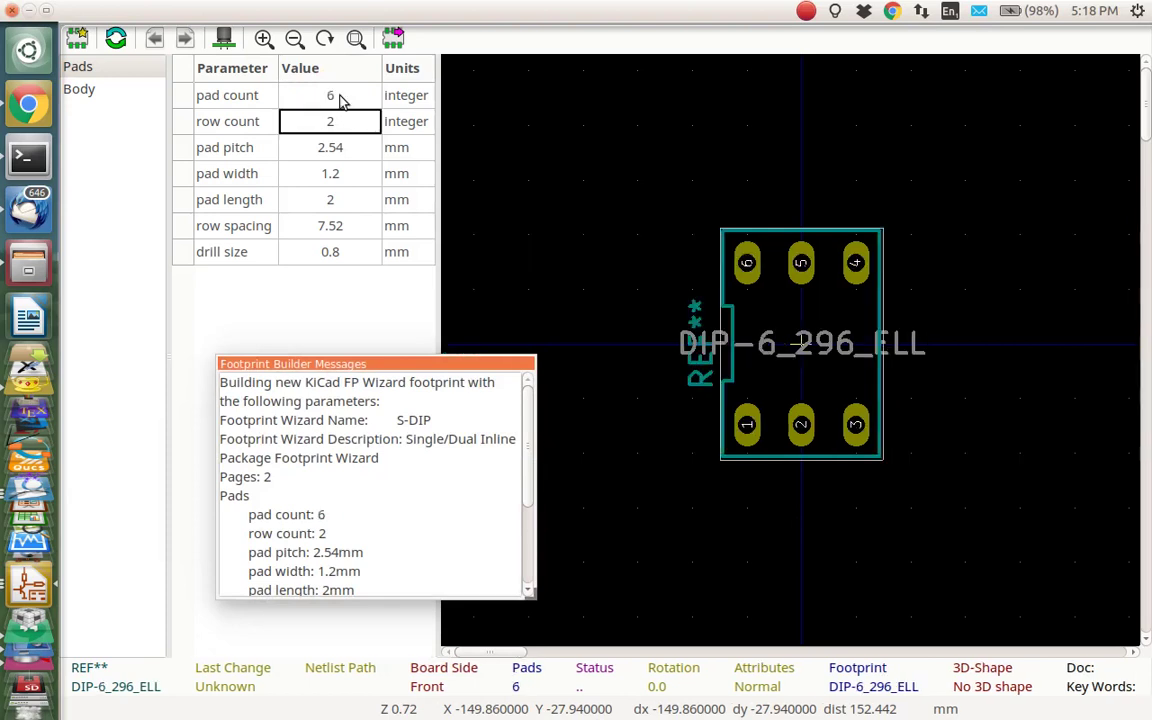
{"action": "left_click", "coordinate": [333, 120]}
{"action": "type", "text": "2"}
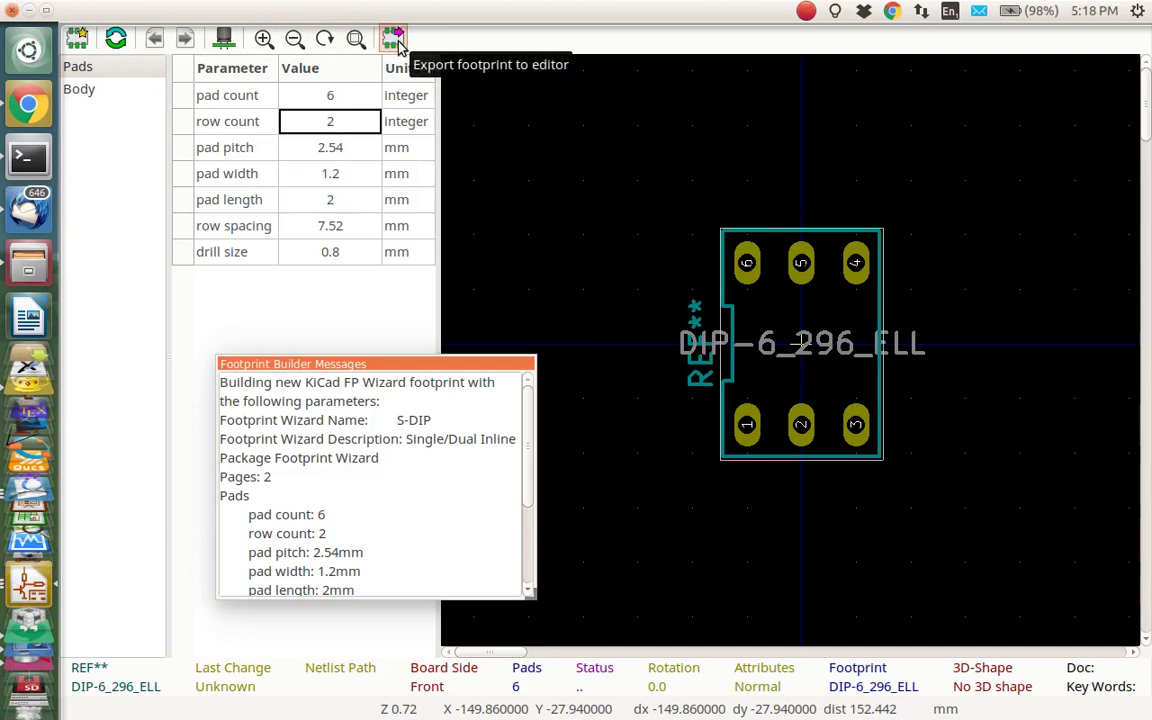
{"action": "left_click", "coordinate": [12, 12]}
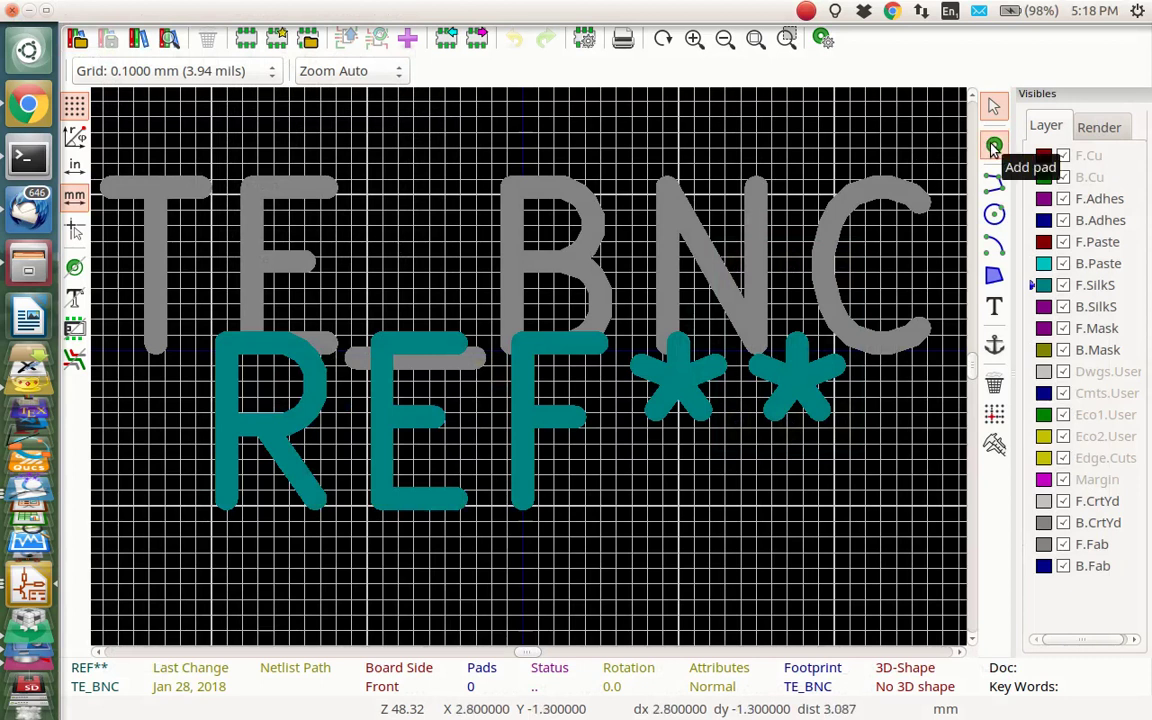
Place one pad in the TE_BNC footprint near the origin, at about X -0.3, Y -0.2 mm
{"action": "left_click", "coordinate": [993, 147]}
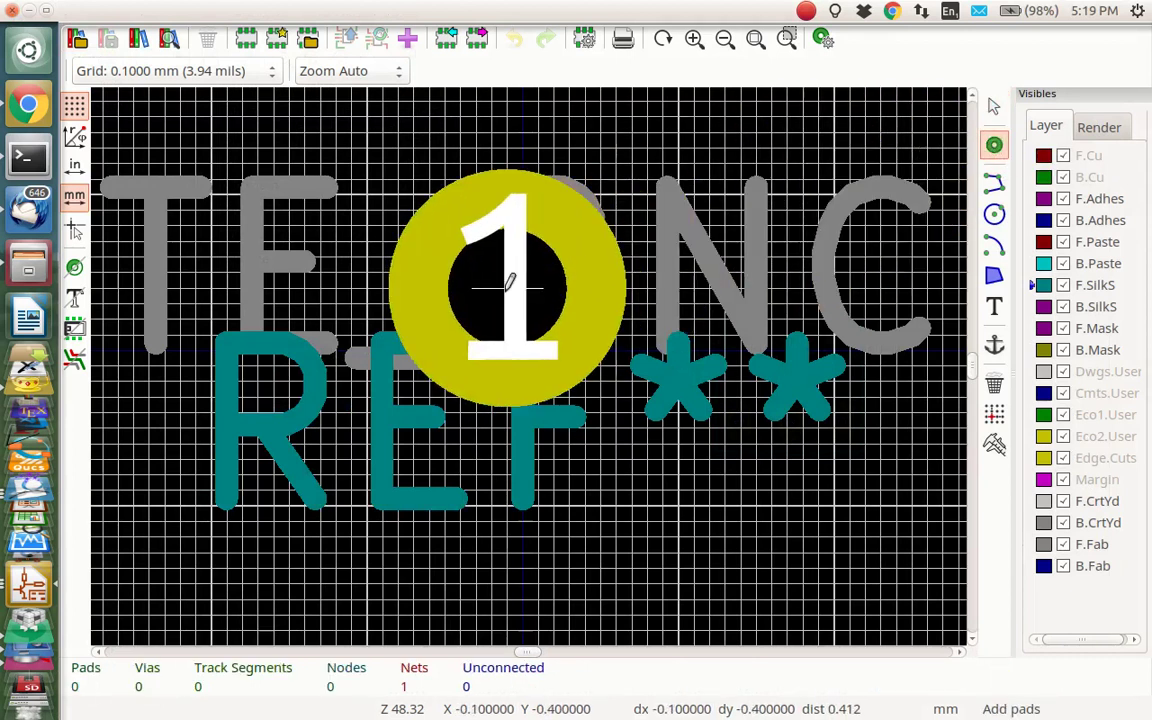
{"action": "left_click", "coordinate": [476, 318]}
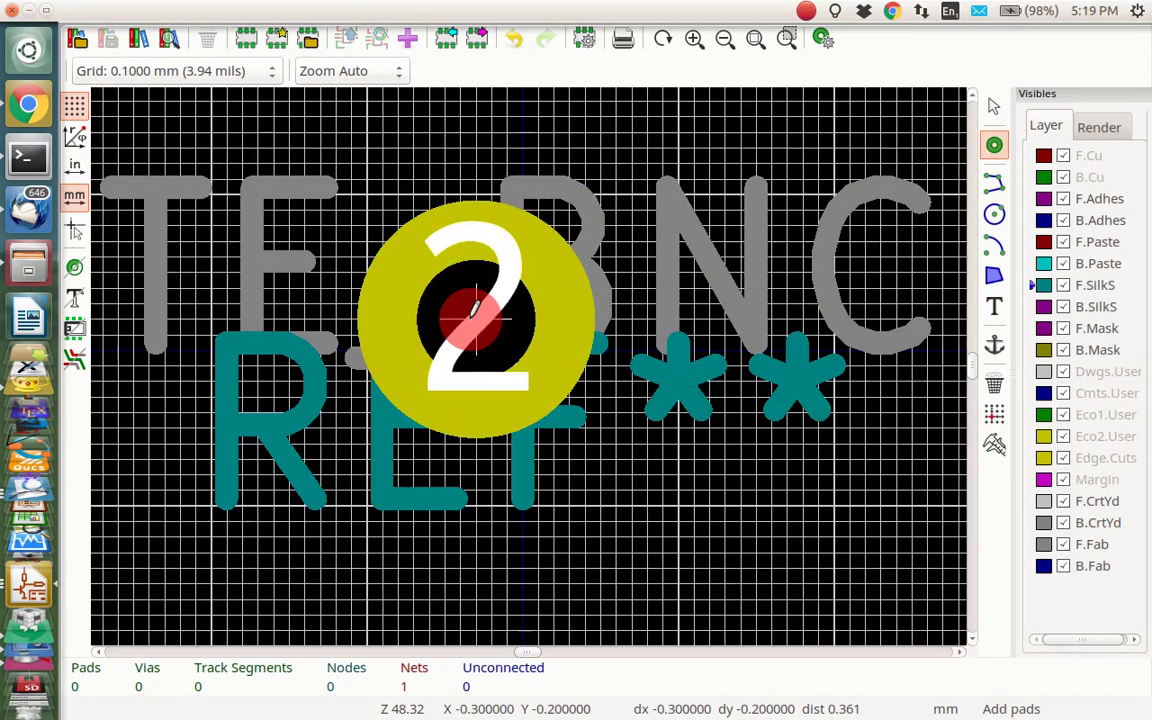
{"action": "key", "text": "Escape"}
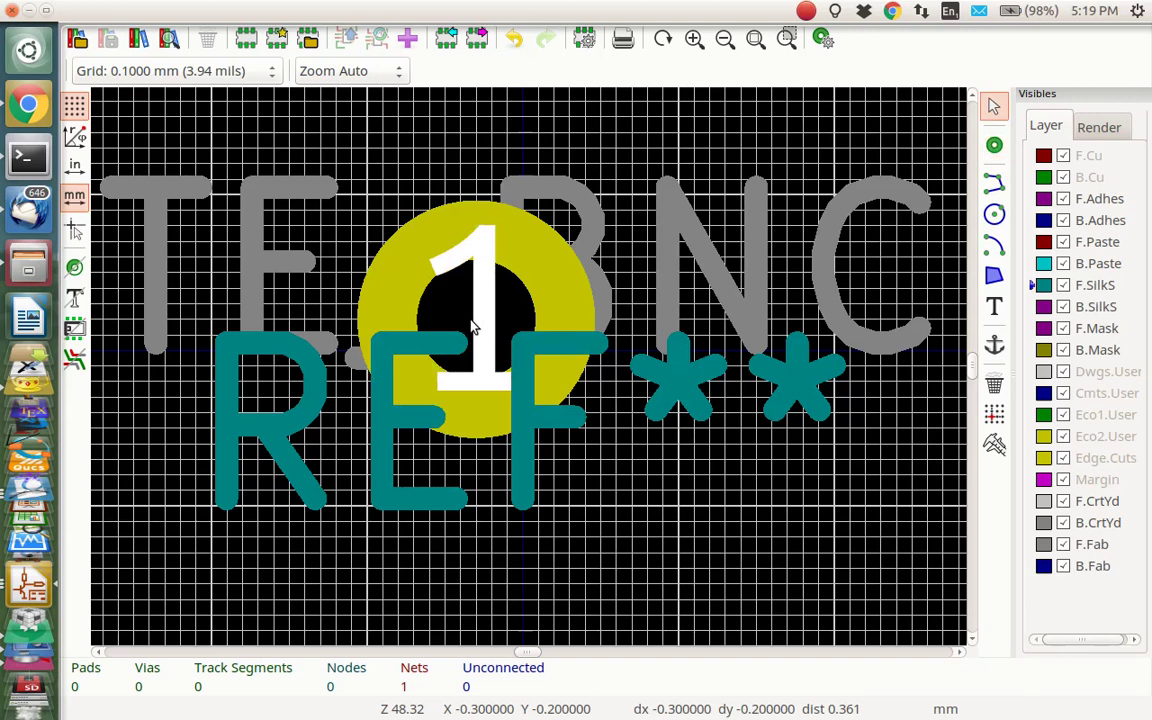
Set pad 1's drill diameter to 1.17 mm and its pad size to 2 mm
{"action": "double_click", "coordinate": [474, 325]}
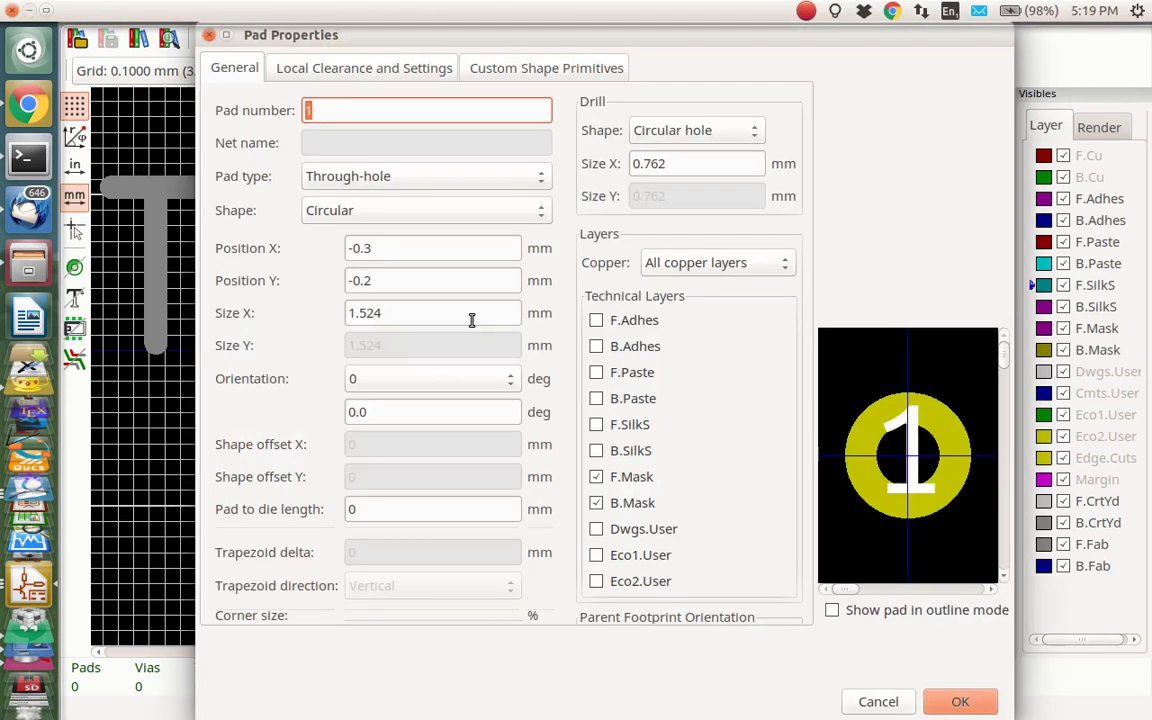
{"action": "double_click", "coordinate": [674, 163]}
{"action": "type", "text": "1.17"}
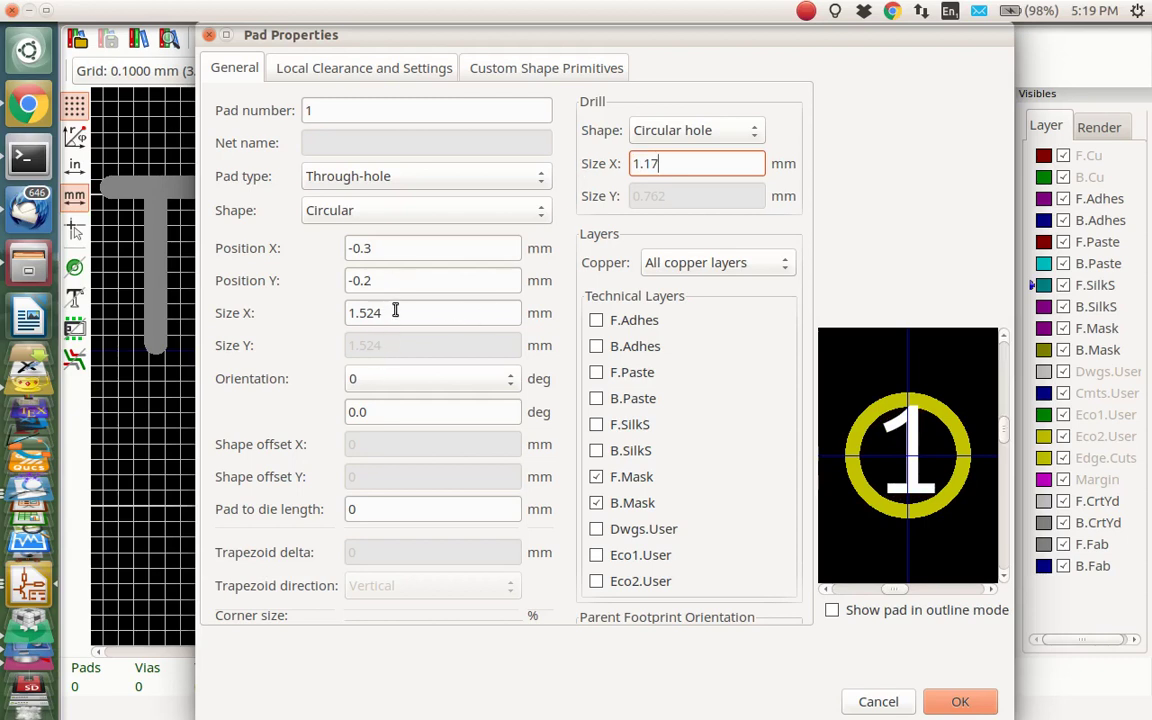
{"action": "left_click_drag", "start_coordinate": [395, 312], "coordinate": [329, 314]}
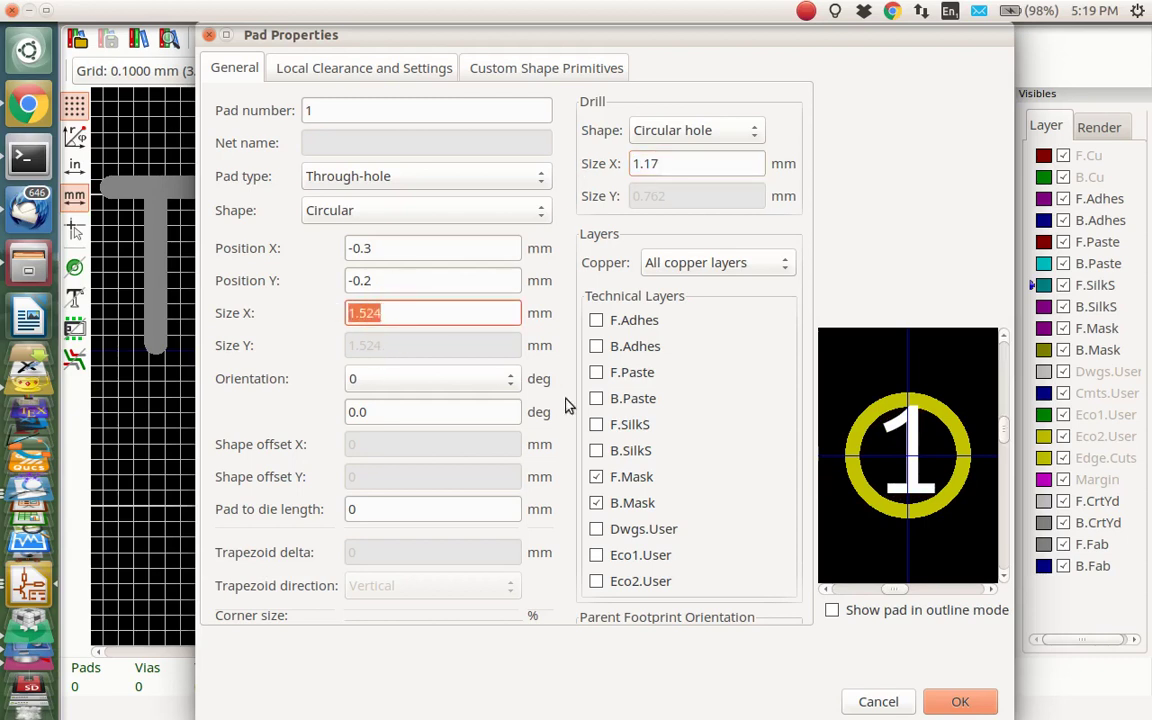
{"action": "type", "text": "2"}
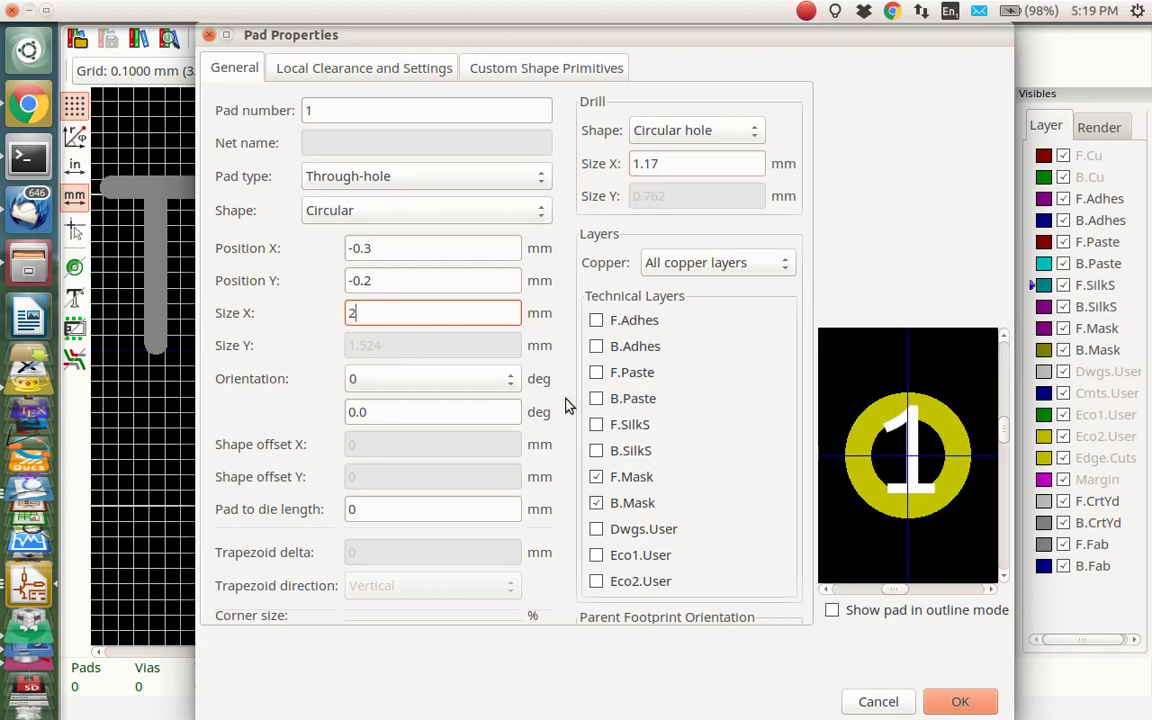
{"action": "key", "text": "Return"}
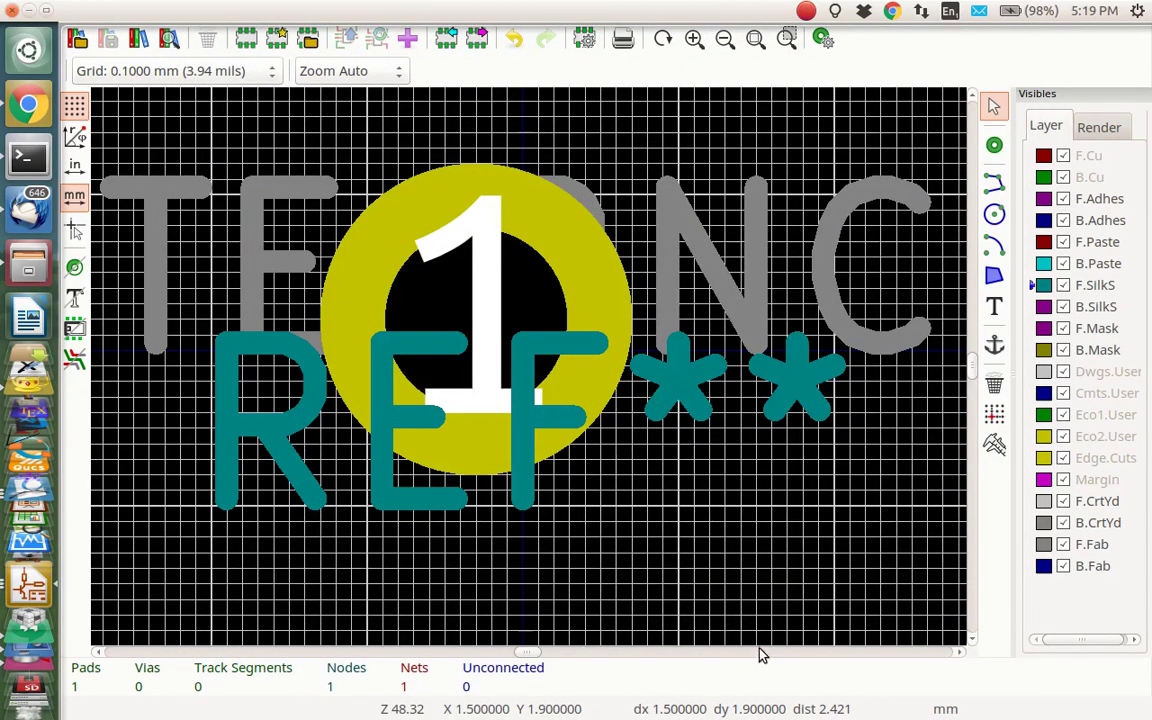
Move pad 1 to the origin by setting its position to X 0, Y 0 mm
{"action": "double_click", "coordinate": [481, 321]}
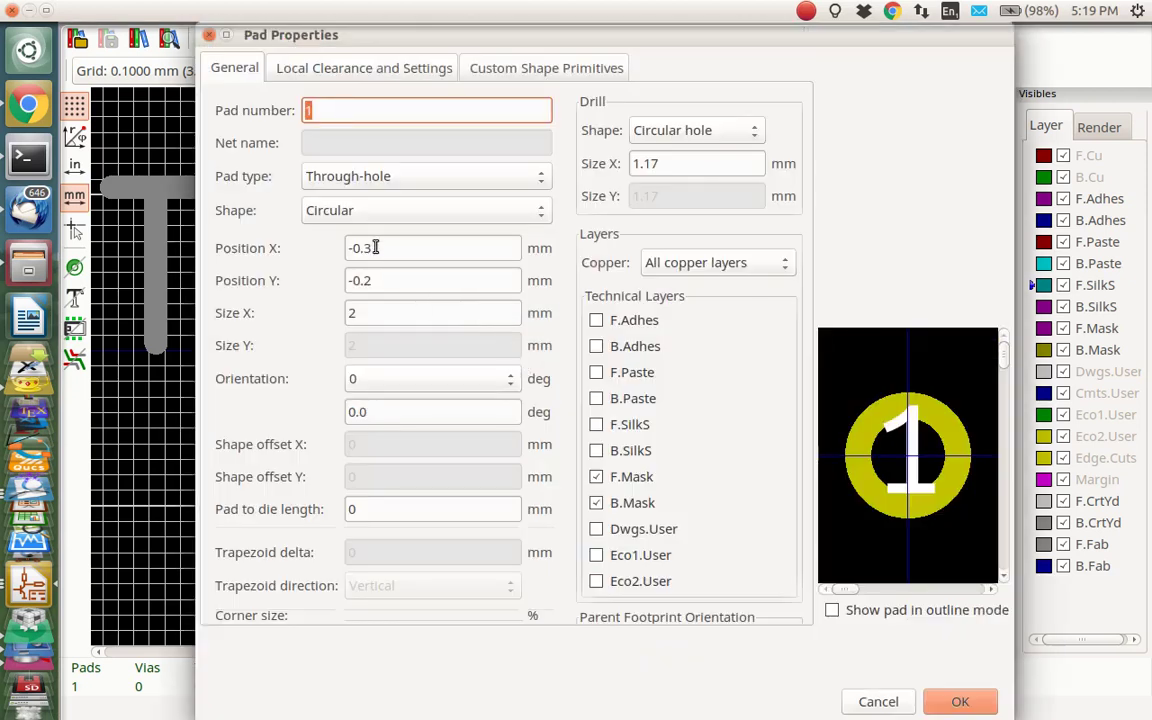
{"action": "left_click", "coordinate": [360, 248]}
{"action": "type", "text": "0"}
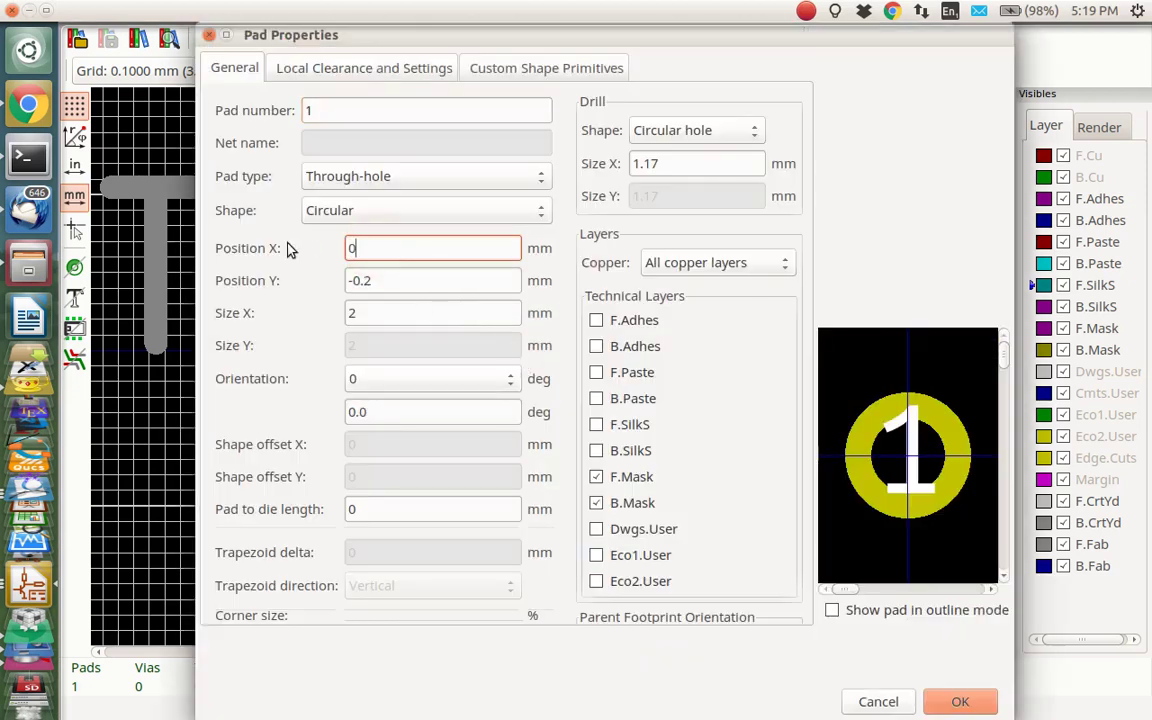
{"action": "key", "text": "Tab"}
{"action": "type", "text": "0"}
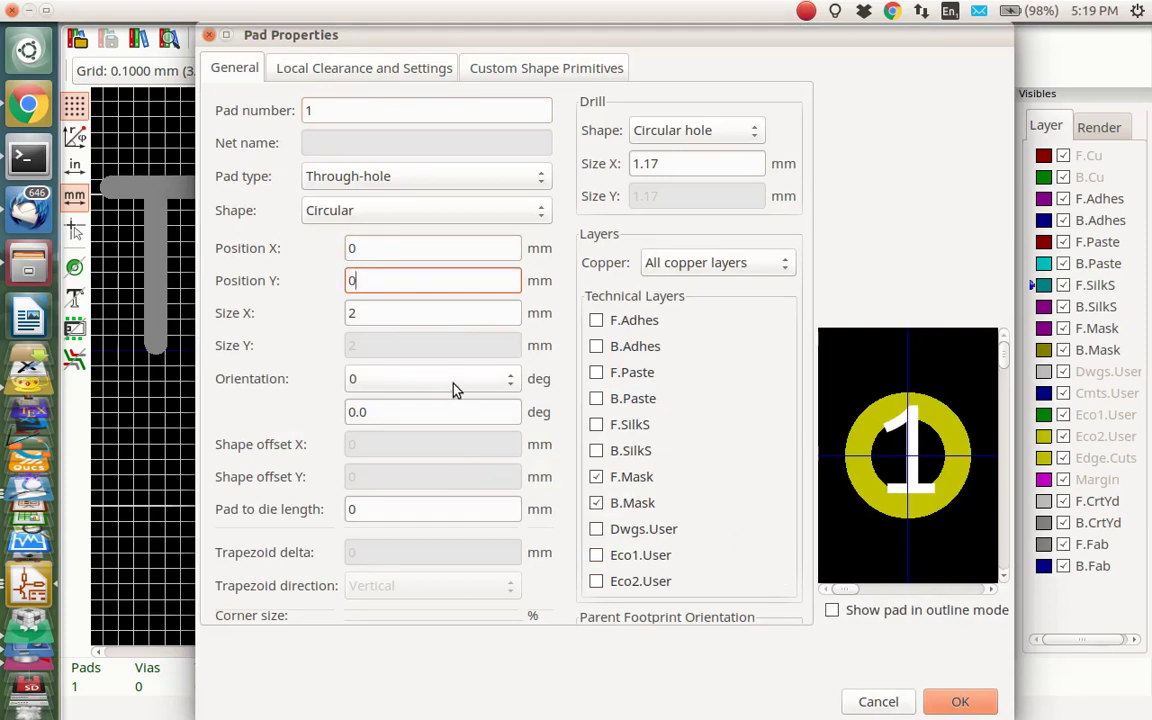
{"action": "left_click", "coordinate": [952, 700]}
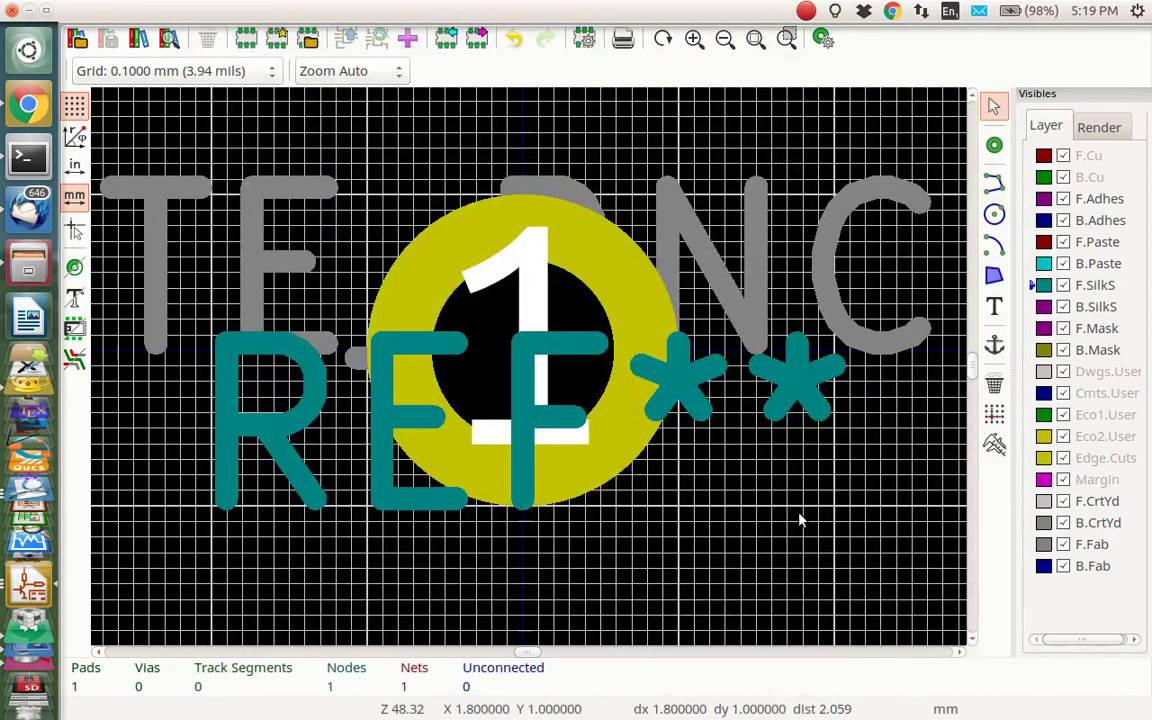
Place a second pad at about X 2.8, Y -2.7 mm, check J1's pin numbers in the schematic, and end pad placement
{"action": "scroll", "coordinate": [800, 519], "scroll_direction": "down", "scroll_amount": 4}
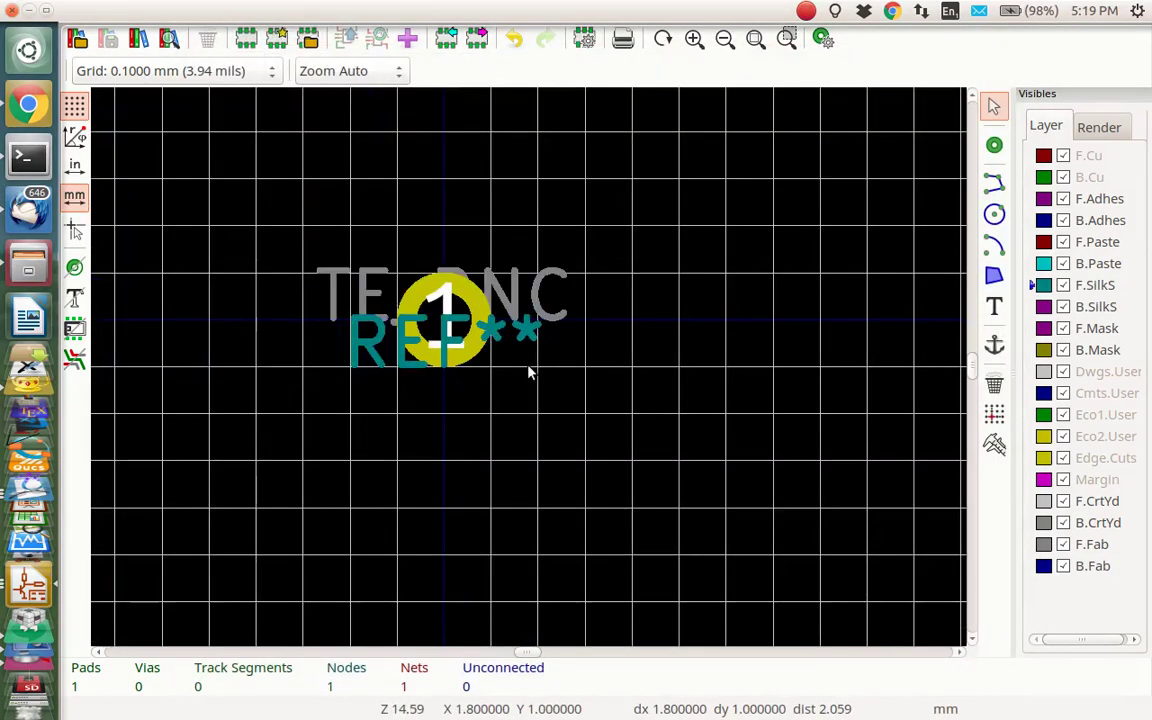
{"action": "left_click", "coordinate": [993, 146]}
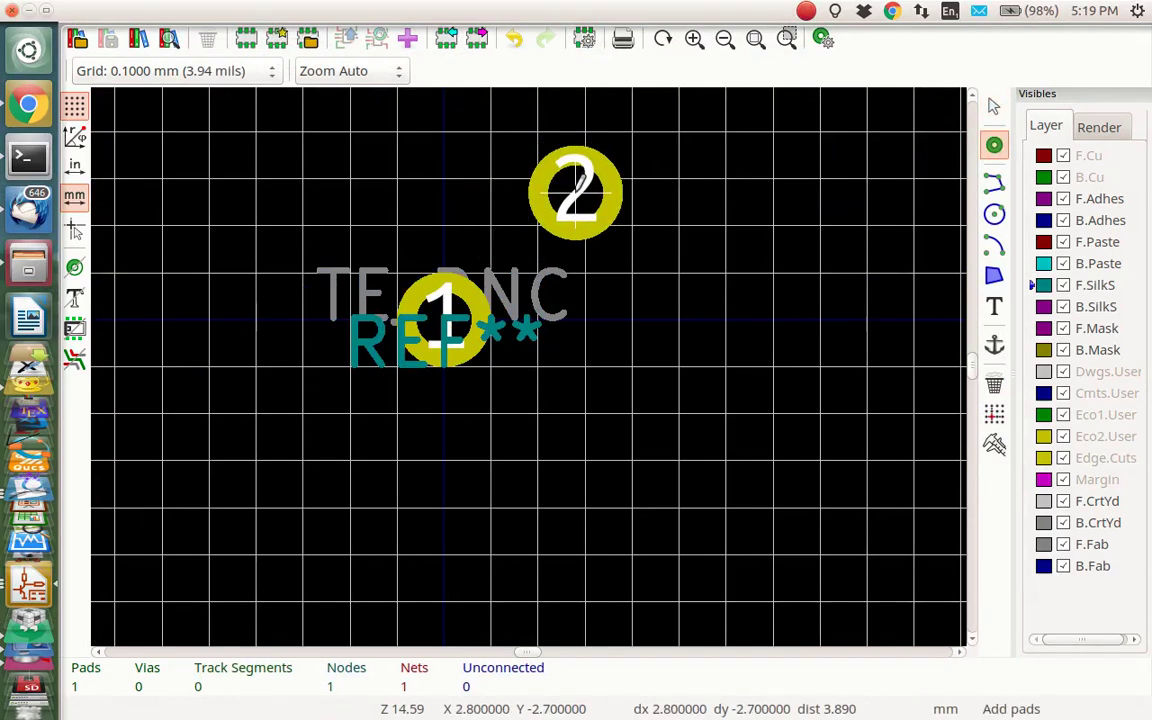
{"action": "left_click", "coordinate": [575, 190]}
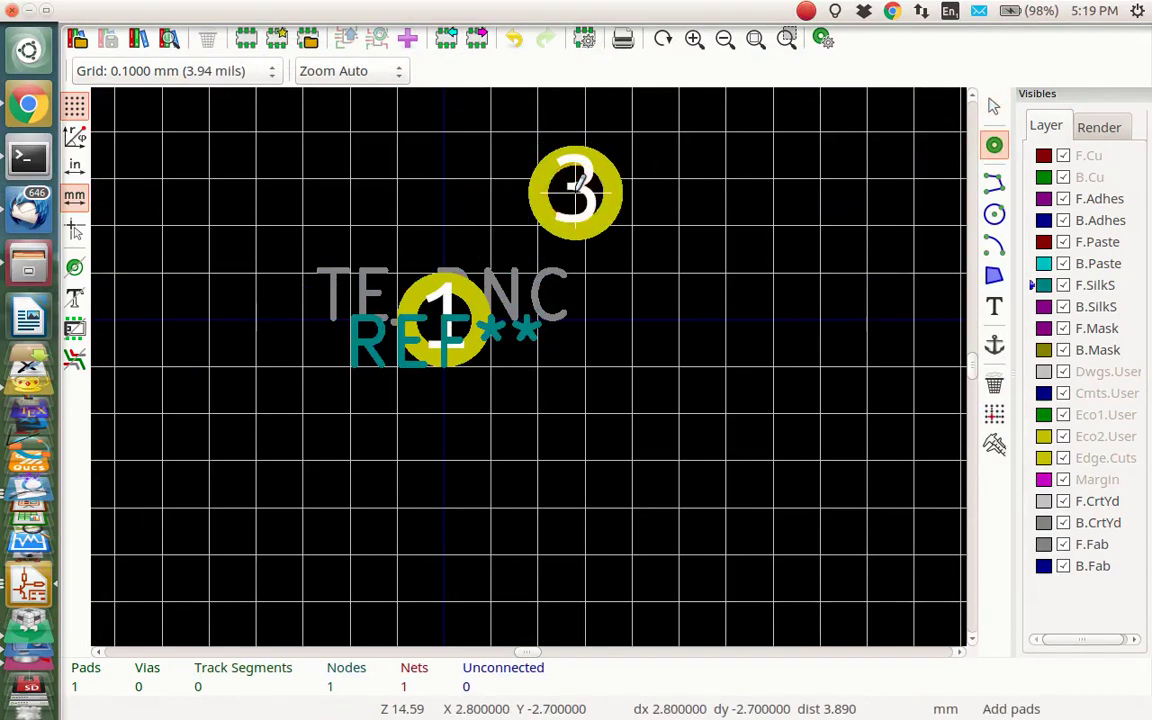
{"action": "key", "text": "alt+Tab"}
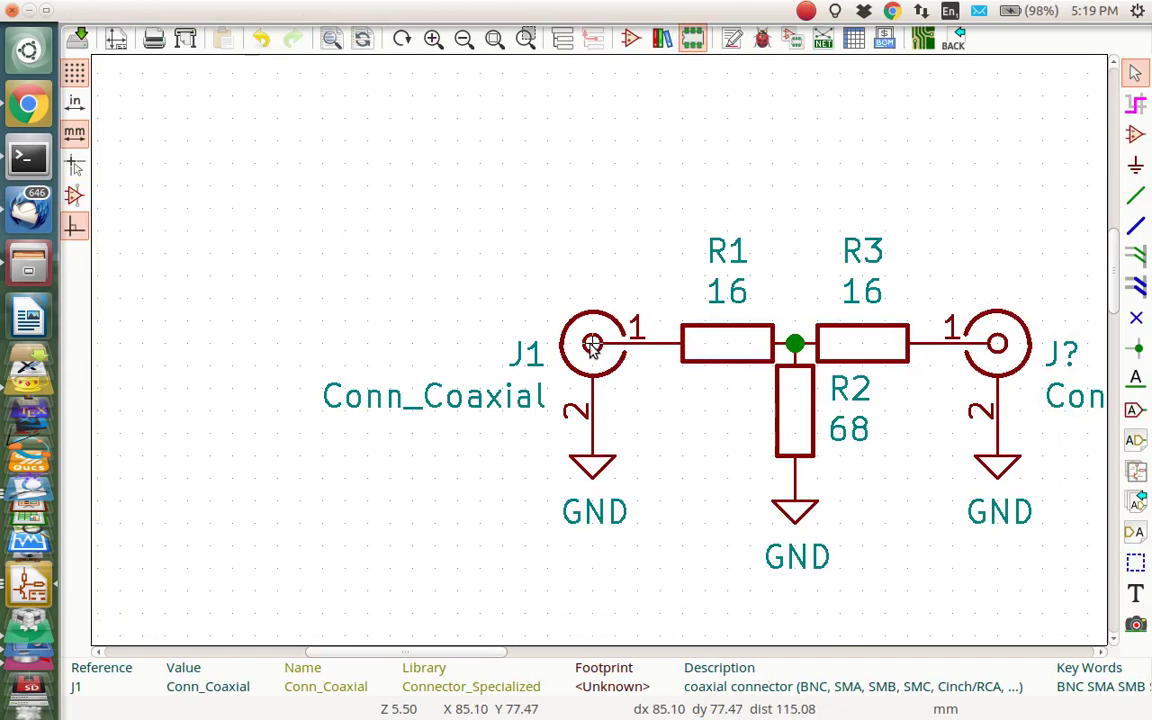
{"action": "key", "text": "alt"}
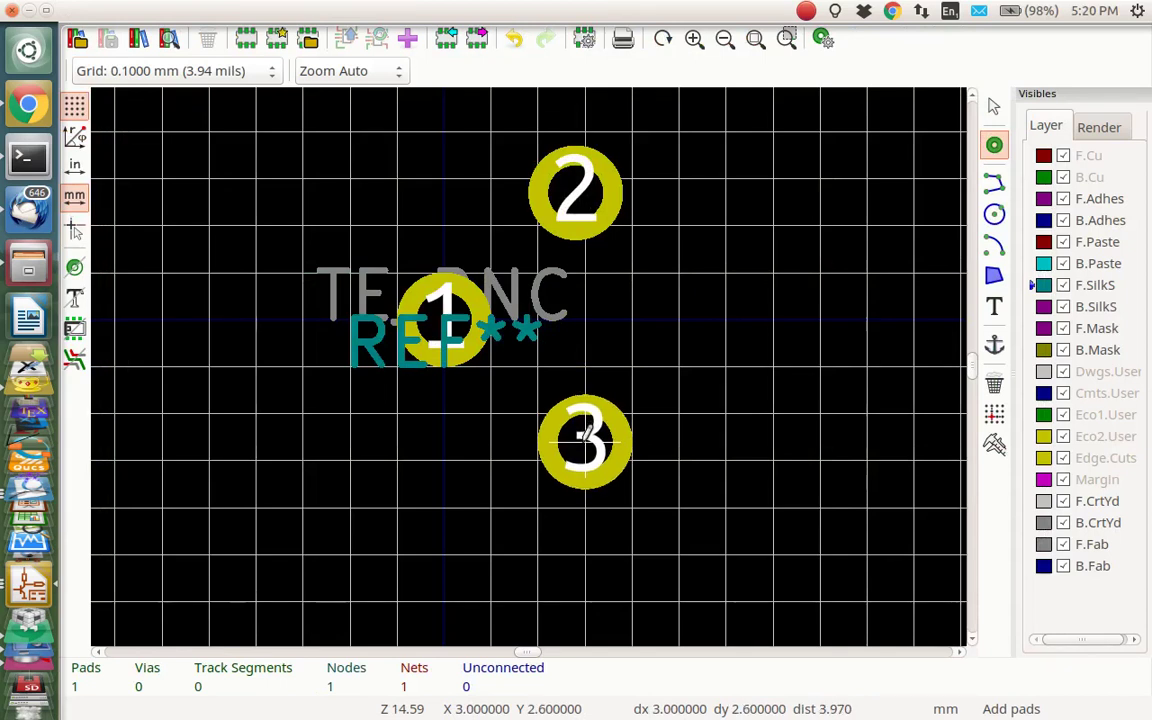
{"action": "key", "text": "Escape"}
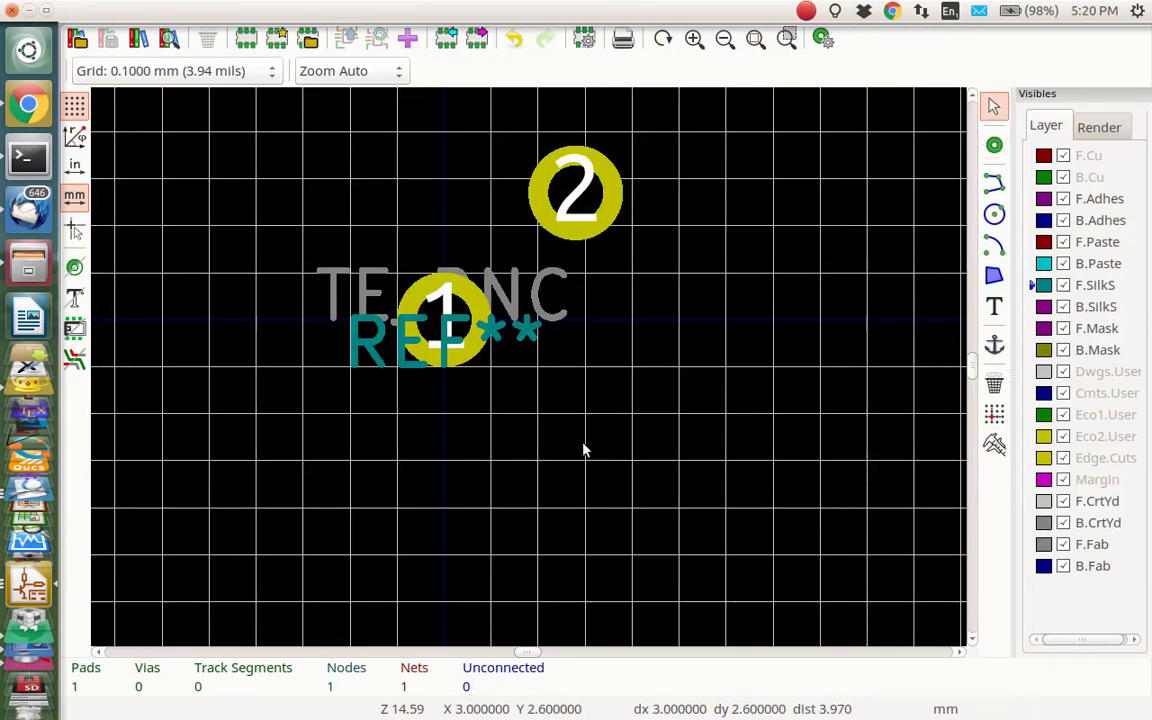
Set pad 2's position to X 3.3, Y -3 mm in its properties
{"action": "double_click", "coordinate": [582, 195]}
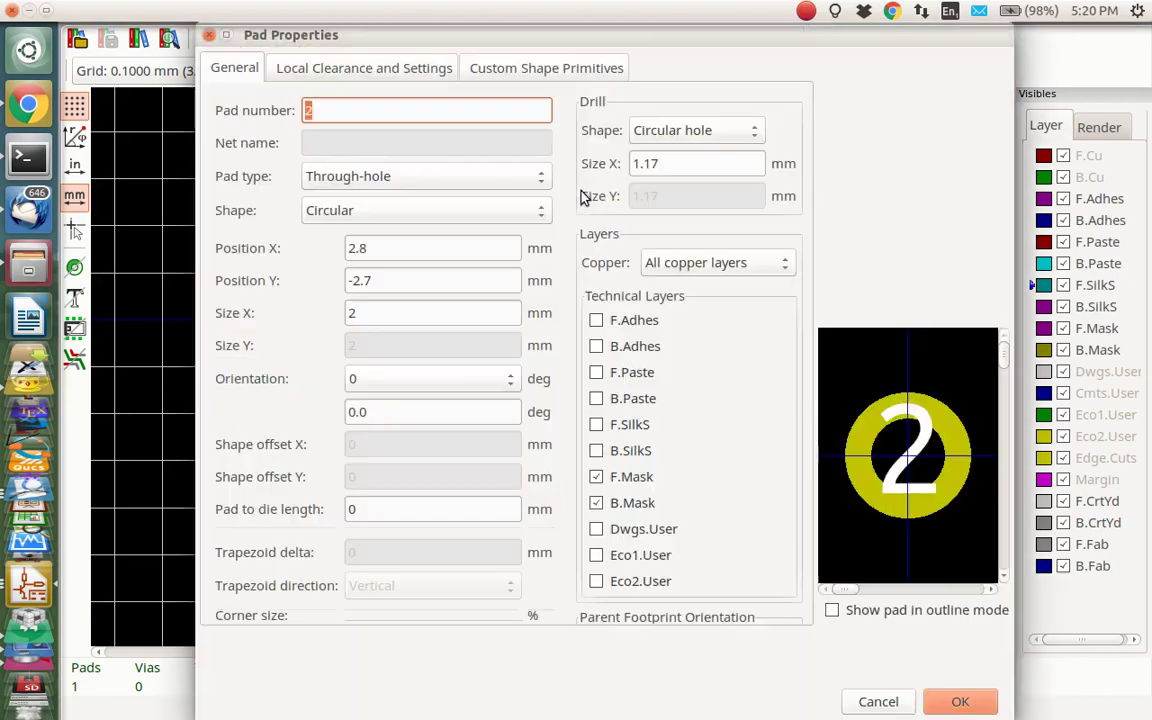
{"action": "left_click", "coordinate": [394, 248]}
{"action": "type", "text": "3.3"}
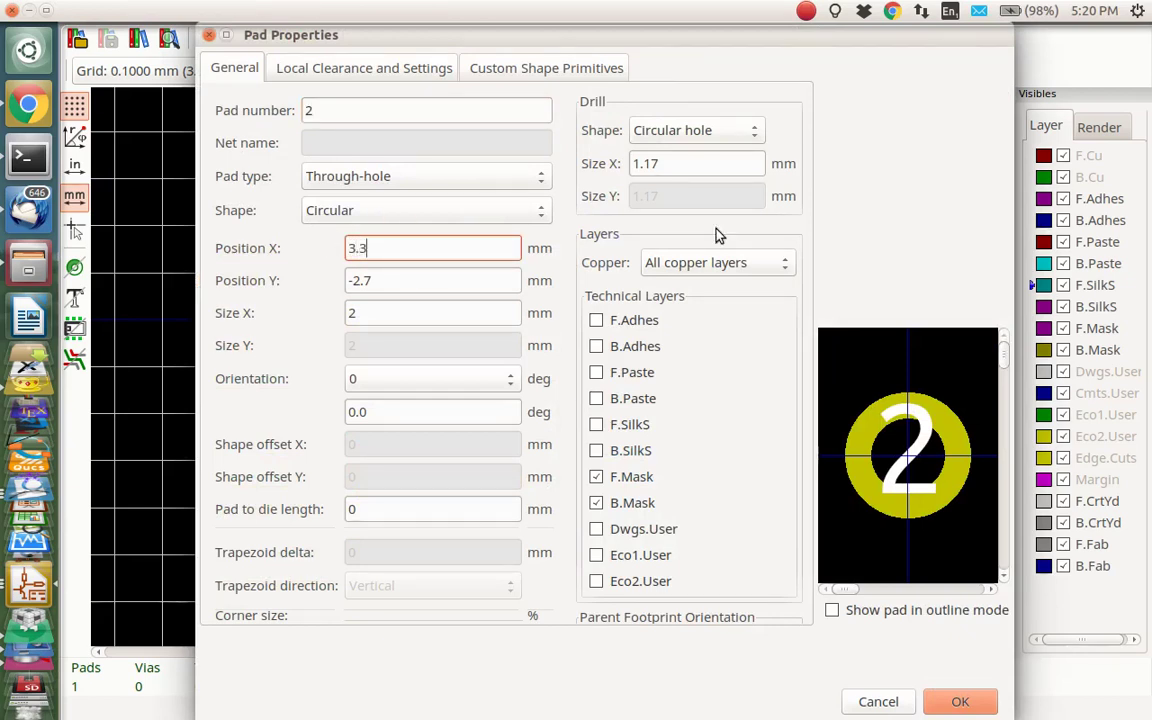
{"action": "key", "text": "Tab"}
{"action": "type", "text": "-3.e"}
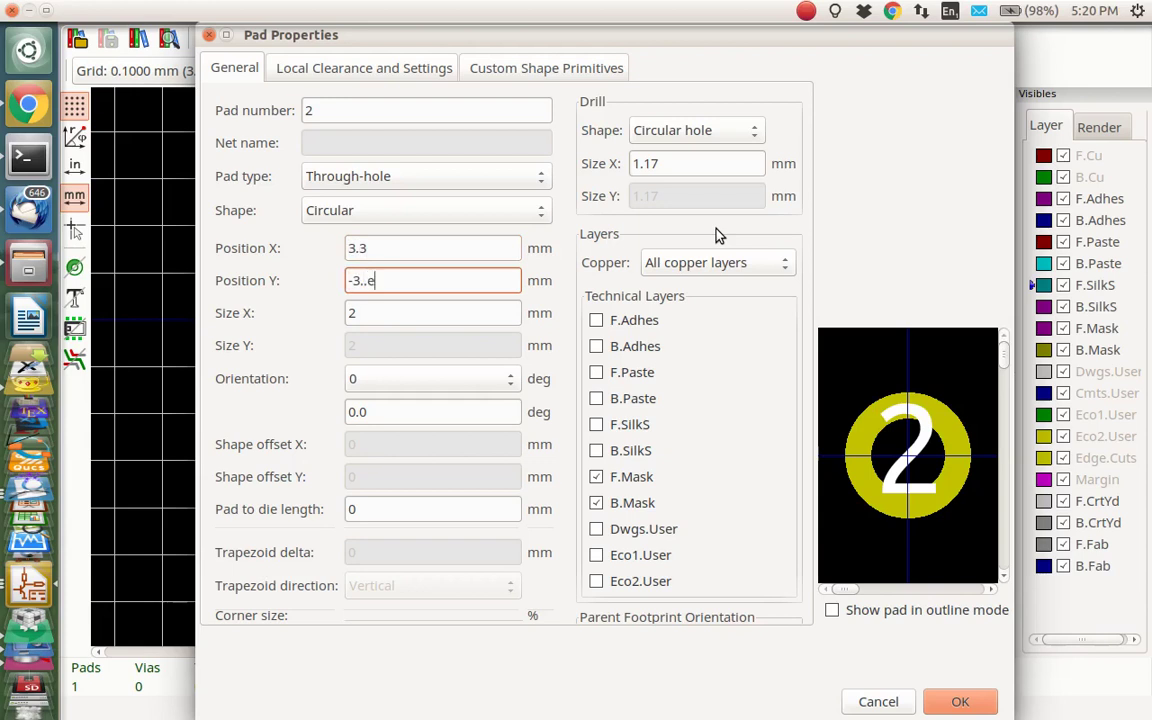
{"action": "key", "text": "BackSpace"}
{"action": "type", "text": "3"}
Set pad 2's drill diameter to 2.11 mm and its pad size to 3 mm, and apply the properties
{"action": "left_click", "coordinate": [680, 167]}
{"action": "type", "text": "2.11"}
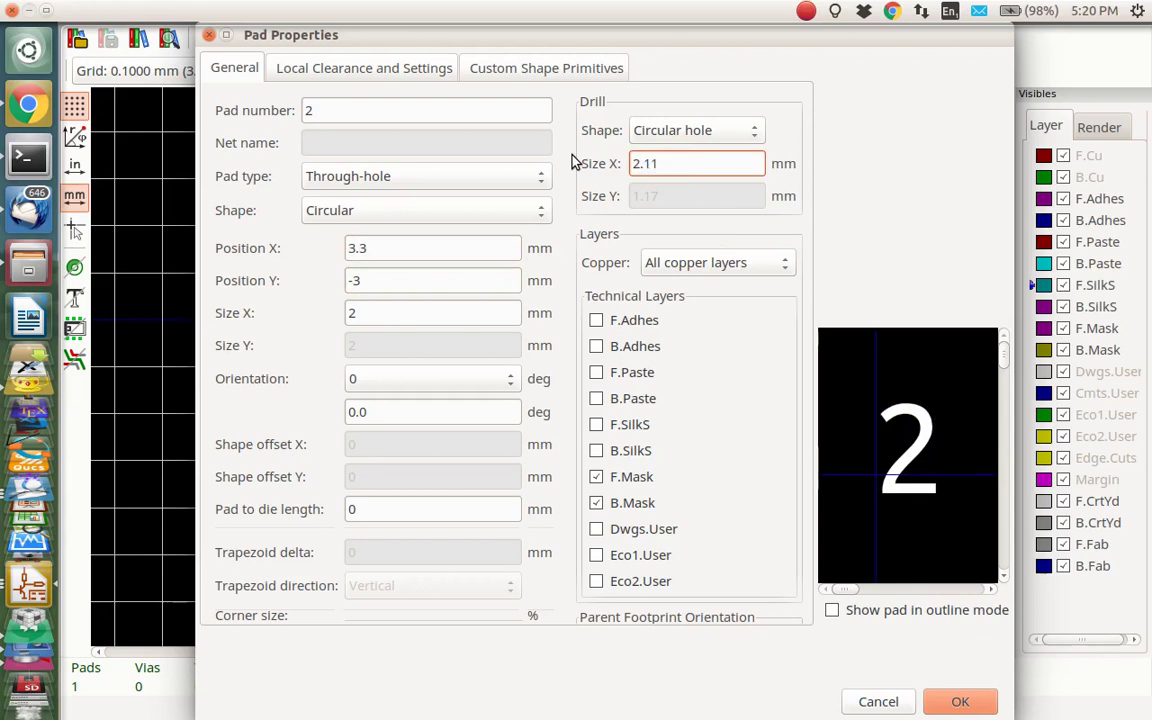
{"action": "left_click", "coordinate": [379, 314]}
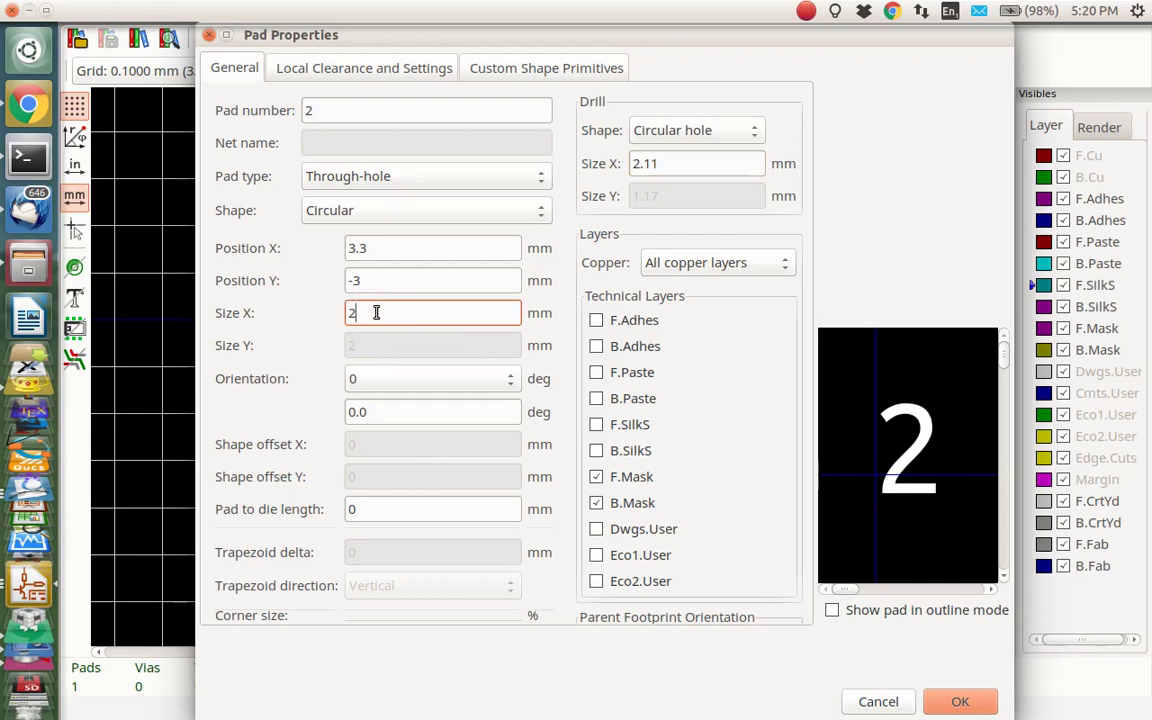
{"action": "type", "text": "3"}
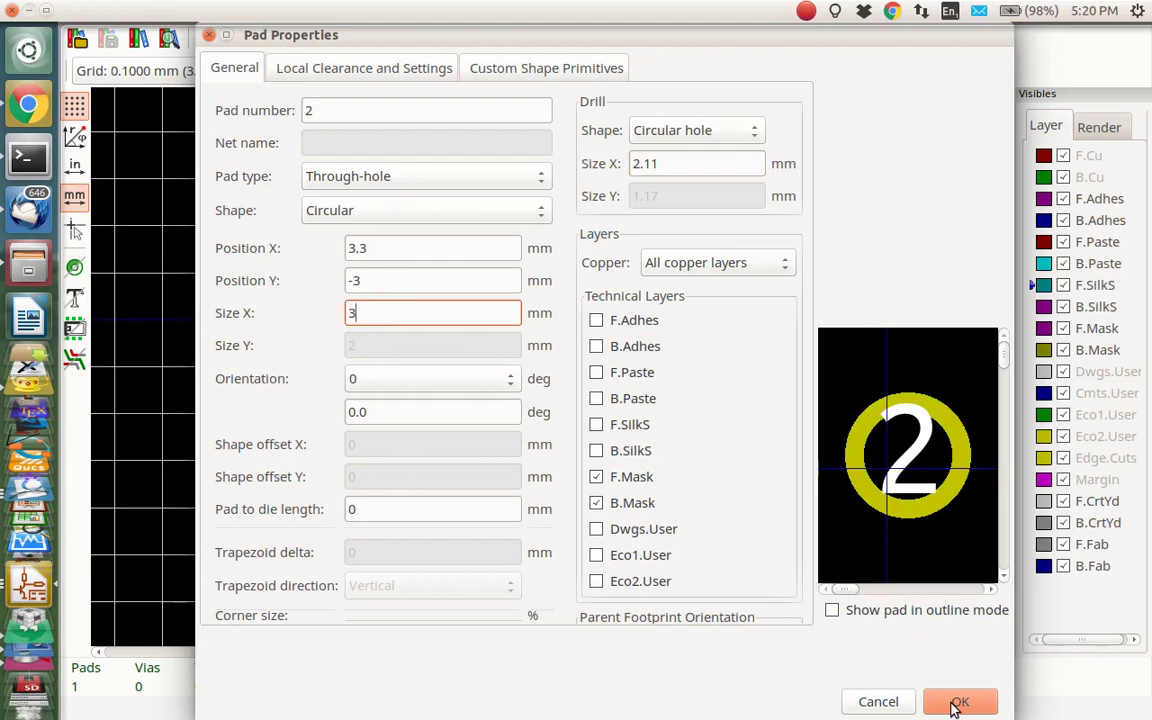
{"action": "left_click", "coordinate": [957, 703]}
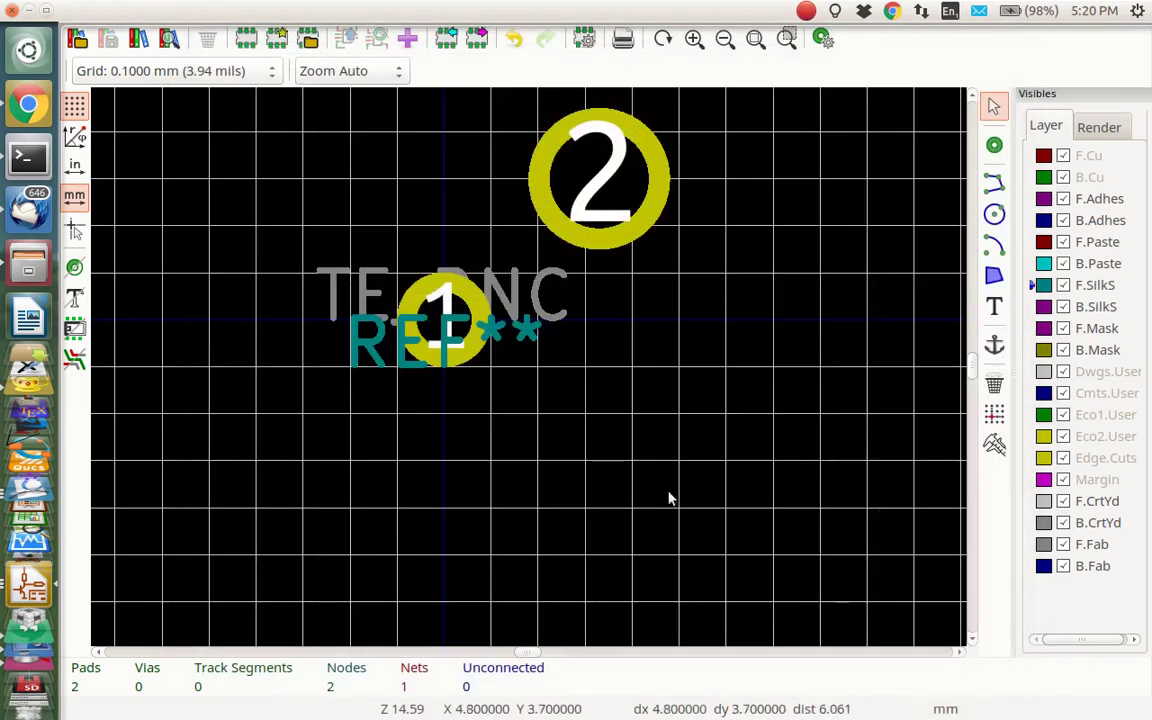
Place three more pads around pad 1, at about X 3.4, Y 2.2; X -3.4, Y 2.3; and X -3.2, Y -3.3 mm
{"action": "left_click", "coordinate": [994, 145]}
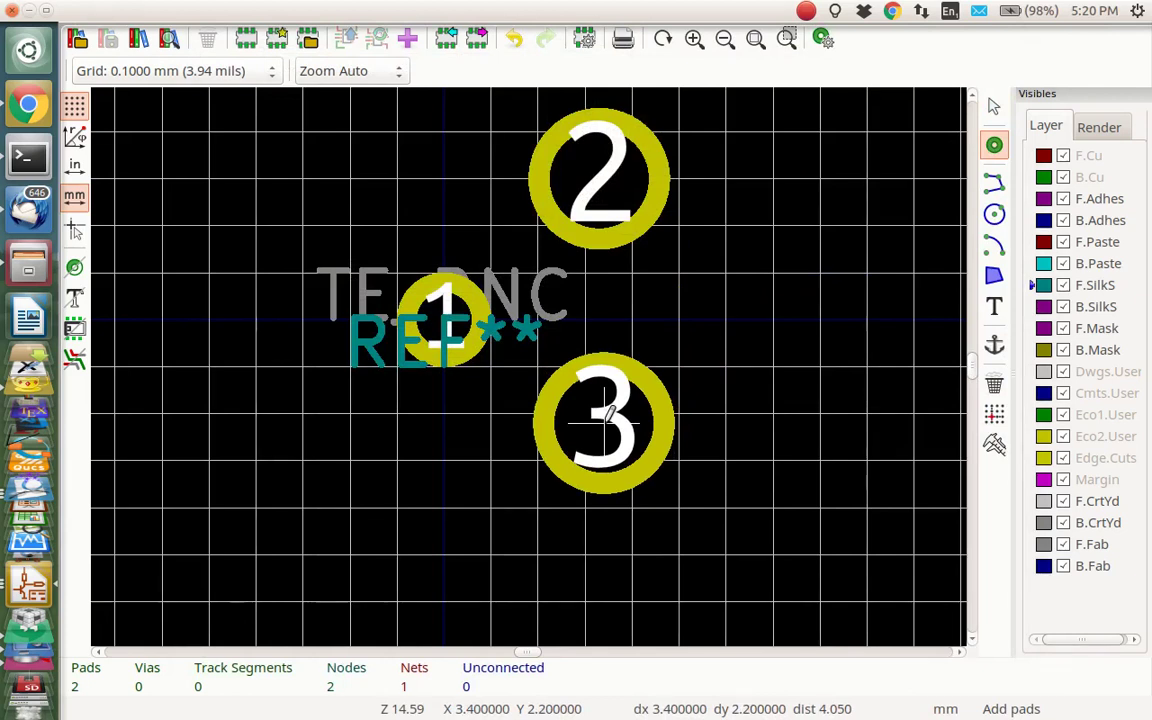
{"action": "left_click", "coordinate": [604, 420]}
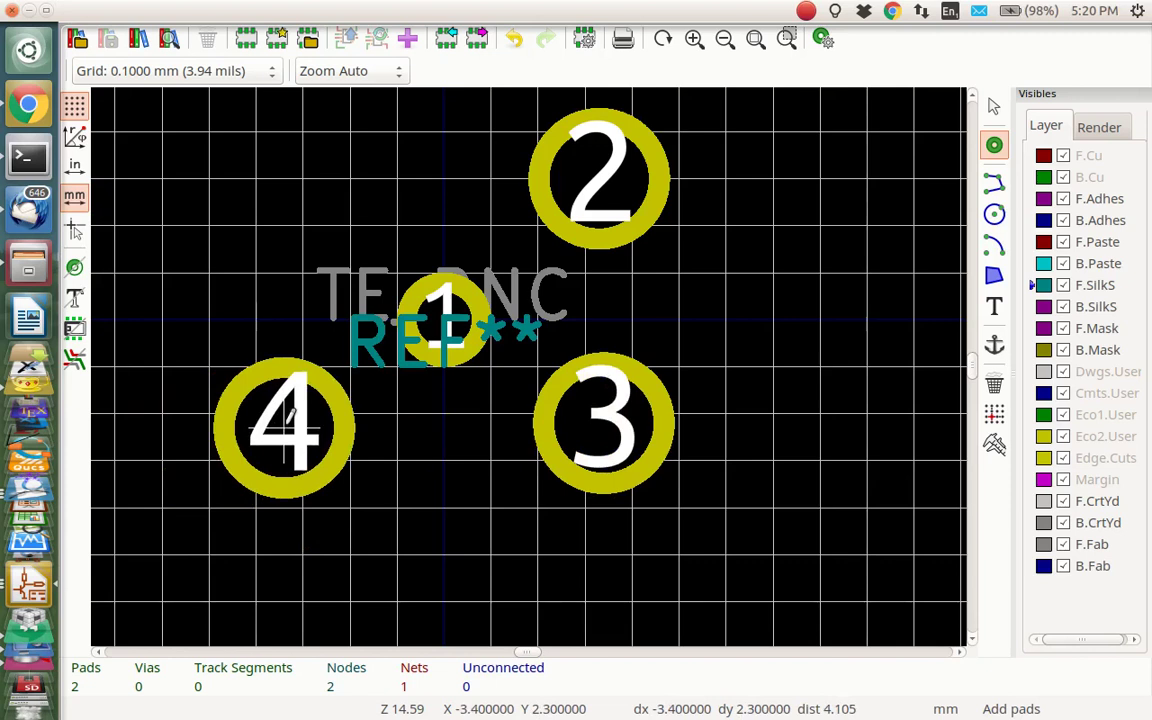
{"action": "left_click", "coordinate": [287, 420]}
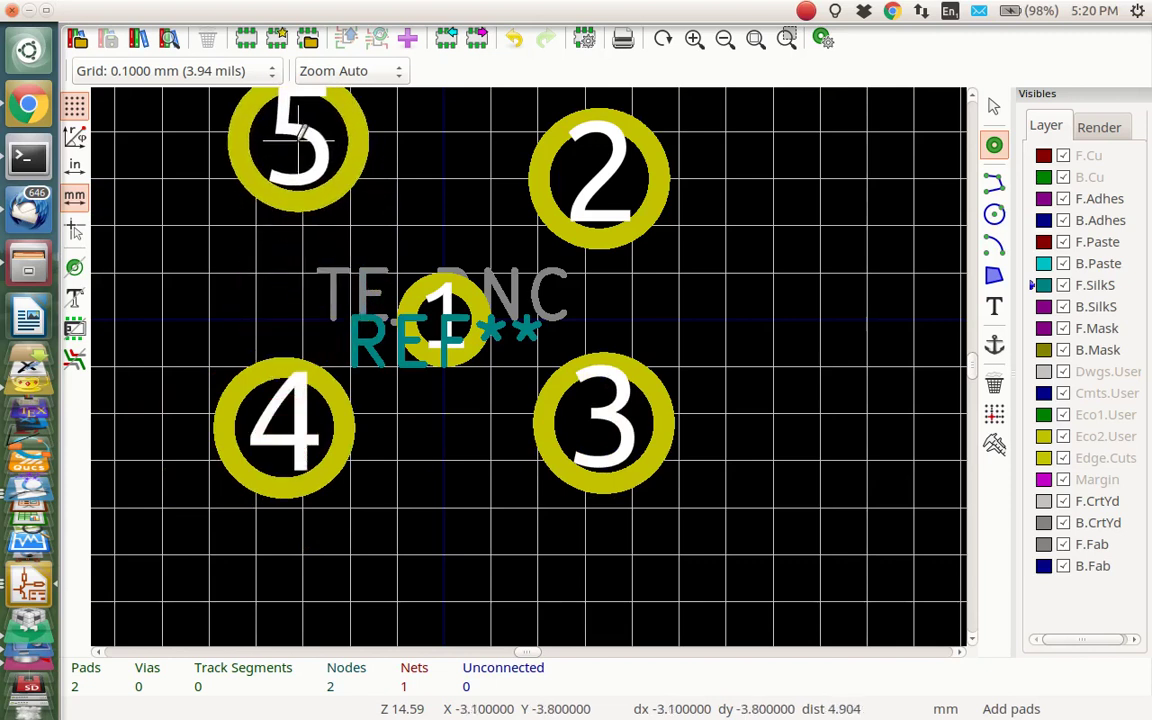
{"action": "left_click", "coordinate": [296, 172]}
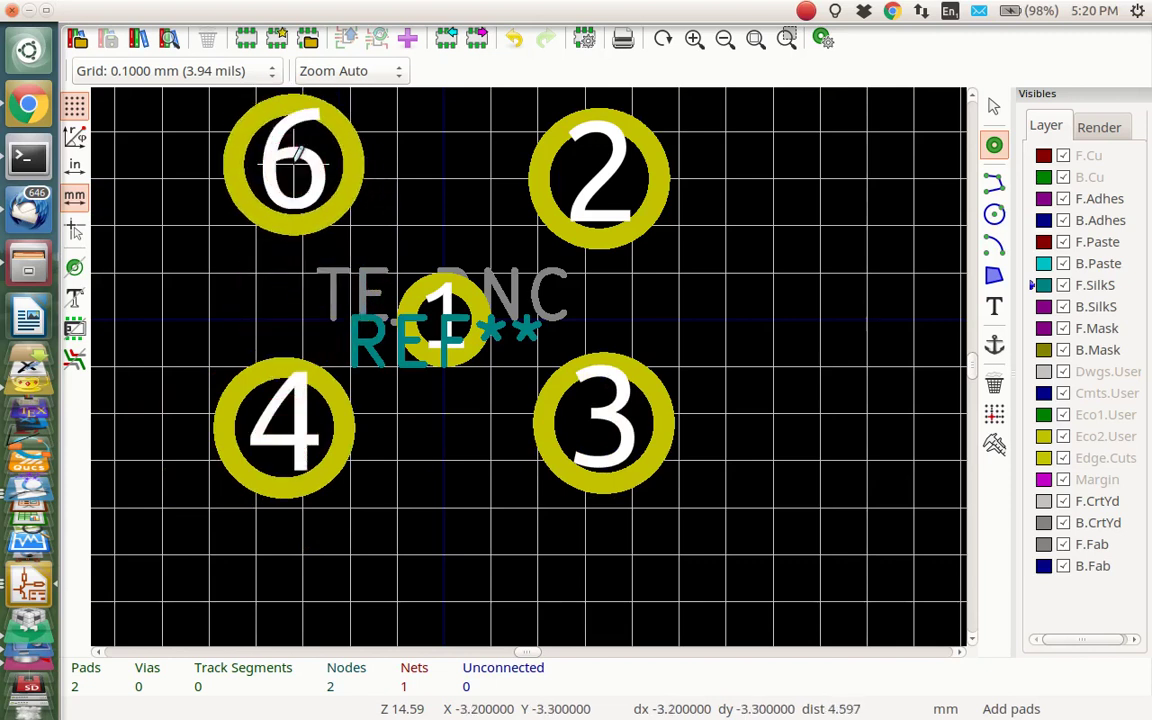
{"action": "key", "text": "Escape"}
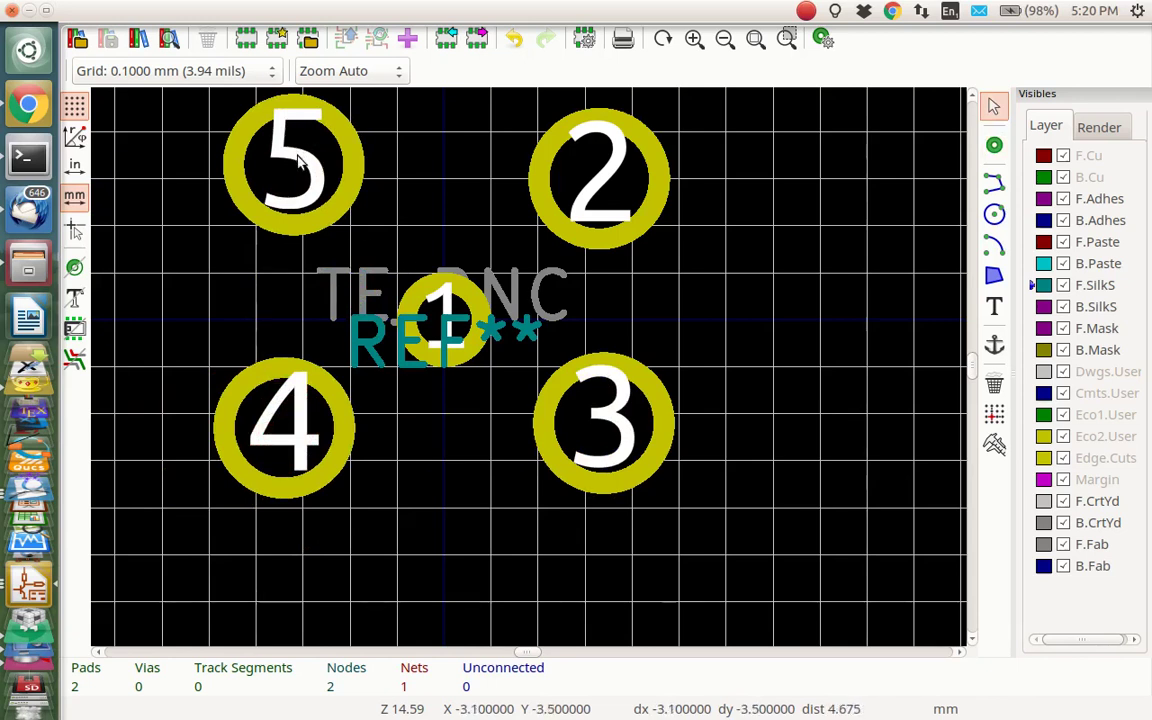
Renumber pad 5 as 2 and set its X position to -3.3 mm
{"action": "double_click", "coordinate": [296, 162]}
{"action": "type", "text": "2"}
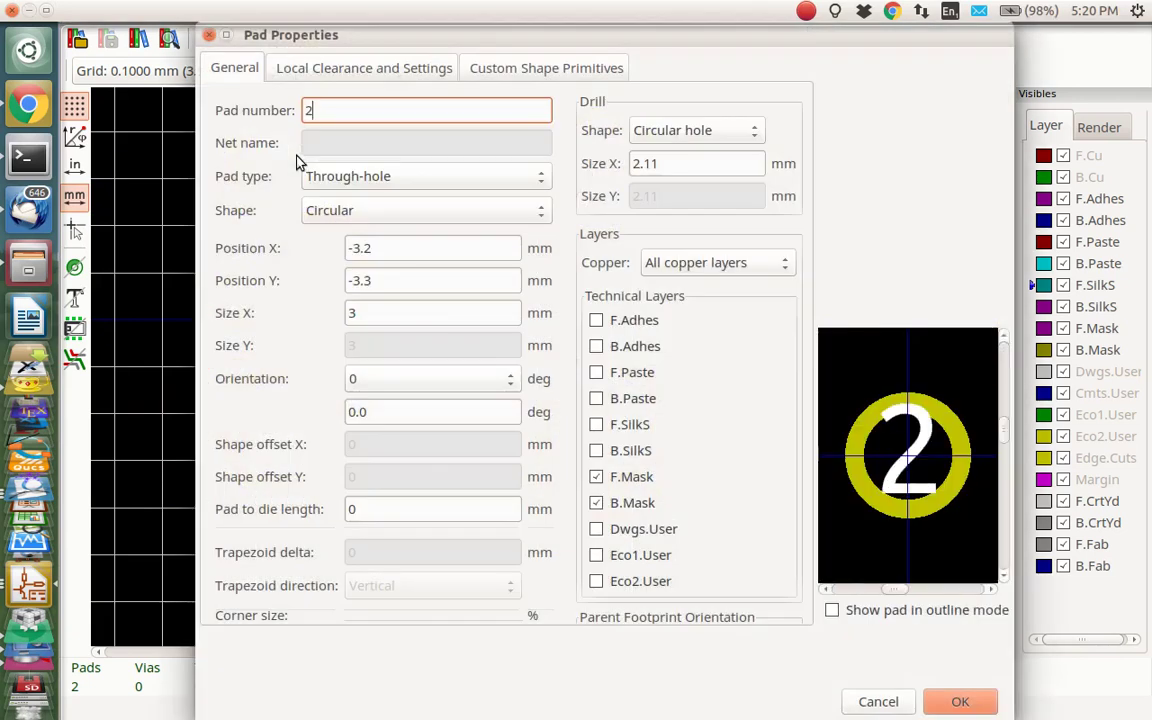
{"action": "left_click", "coordinate": [380, 250]}
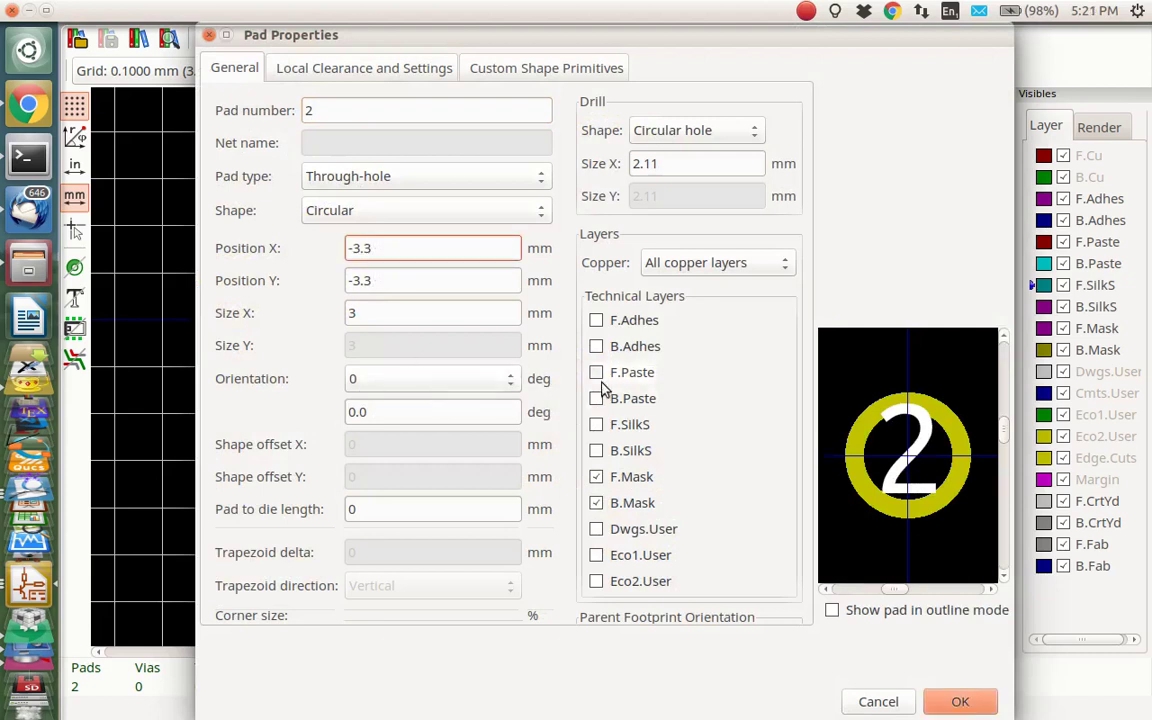
{"action": "left_click", "coordinate": [957, 701]}
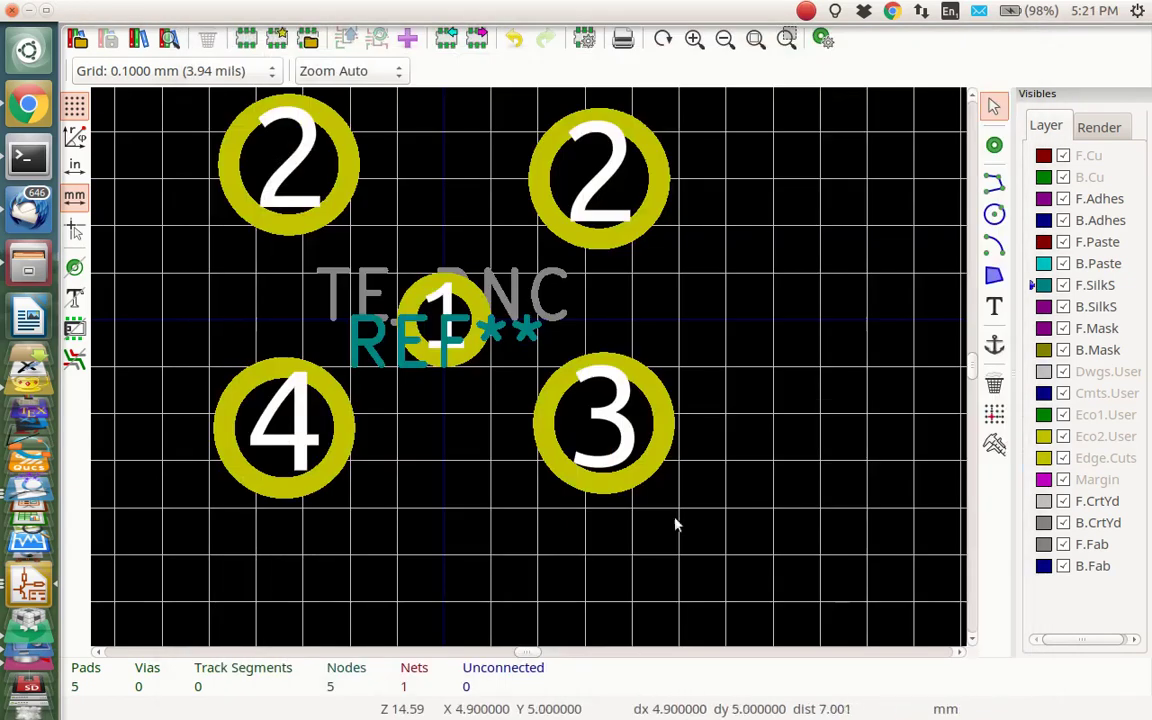
Set the Y position of the original pad 2, at X 3.3 mm, to -3.3 mm
{"action": "double_click", "coordinate": [606, 172]}
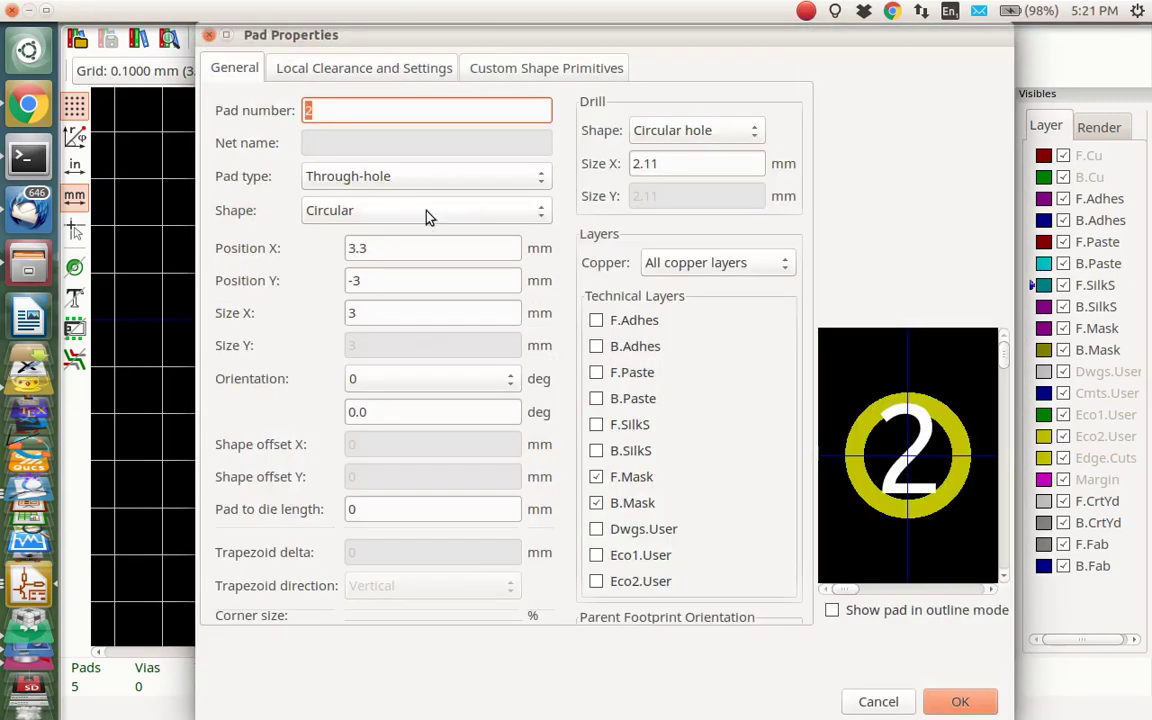
{"action": "left_click", "coordinate": [368, 282]}
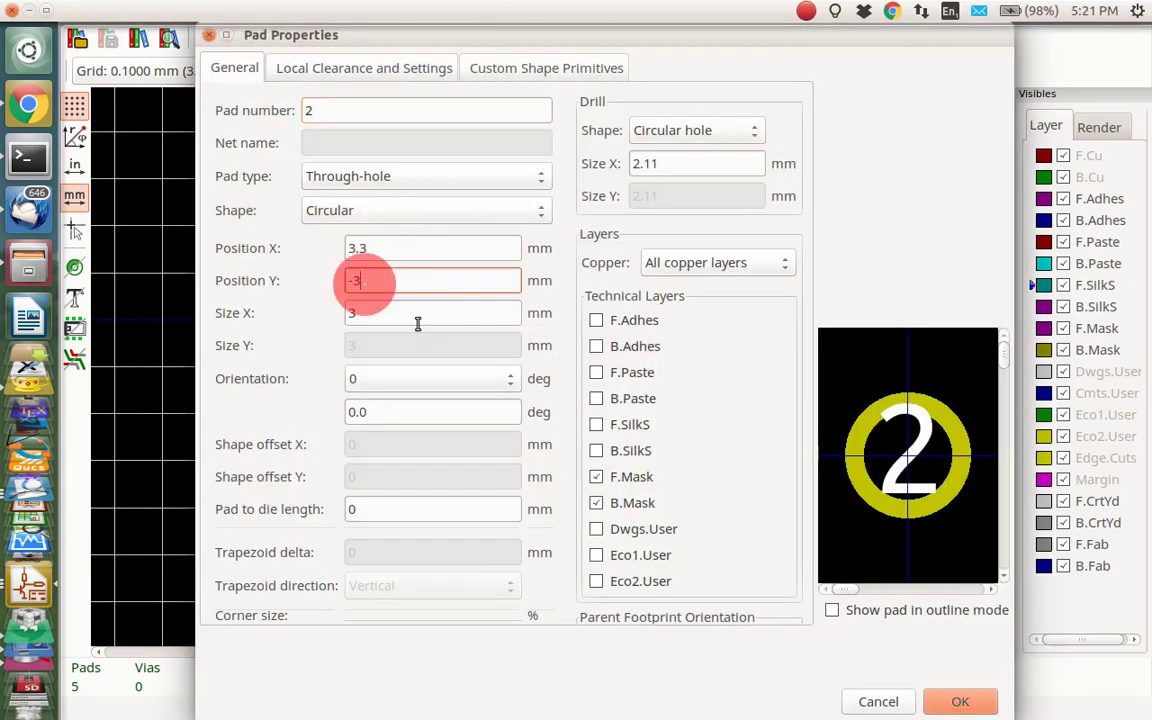
{"action": "type", "text": ".3"}
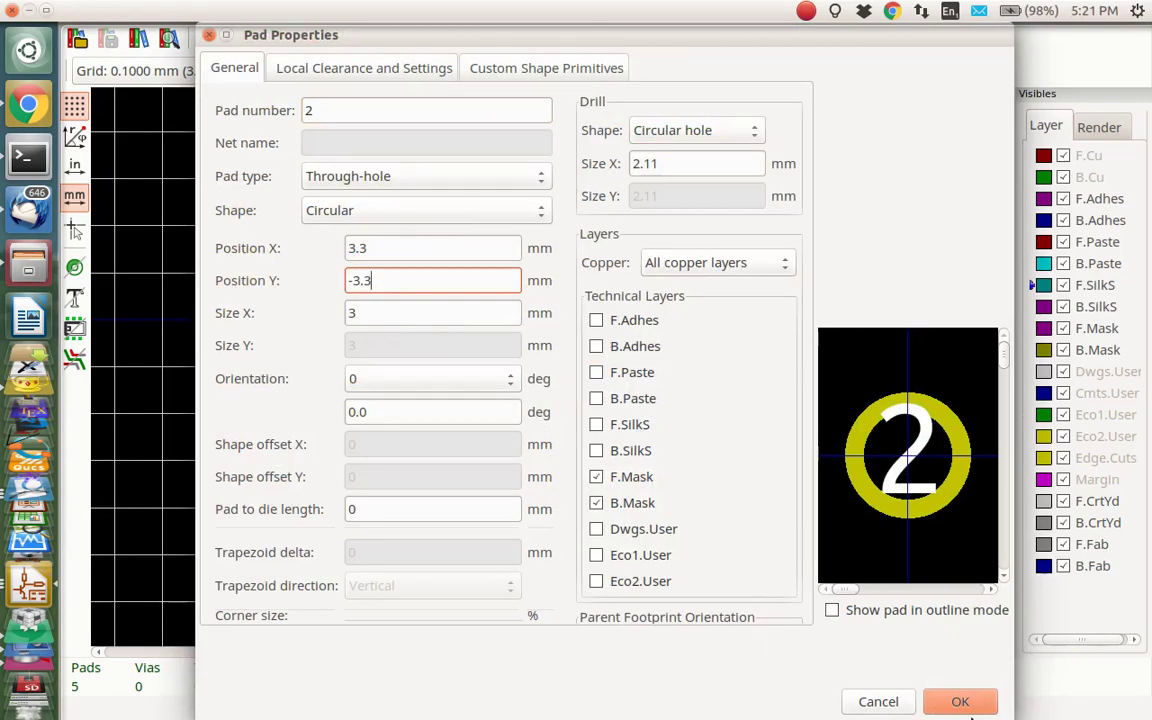
{"action": "left_click", "coordinate": [968, 703]}
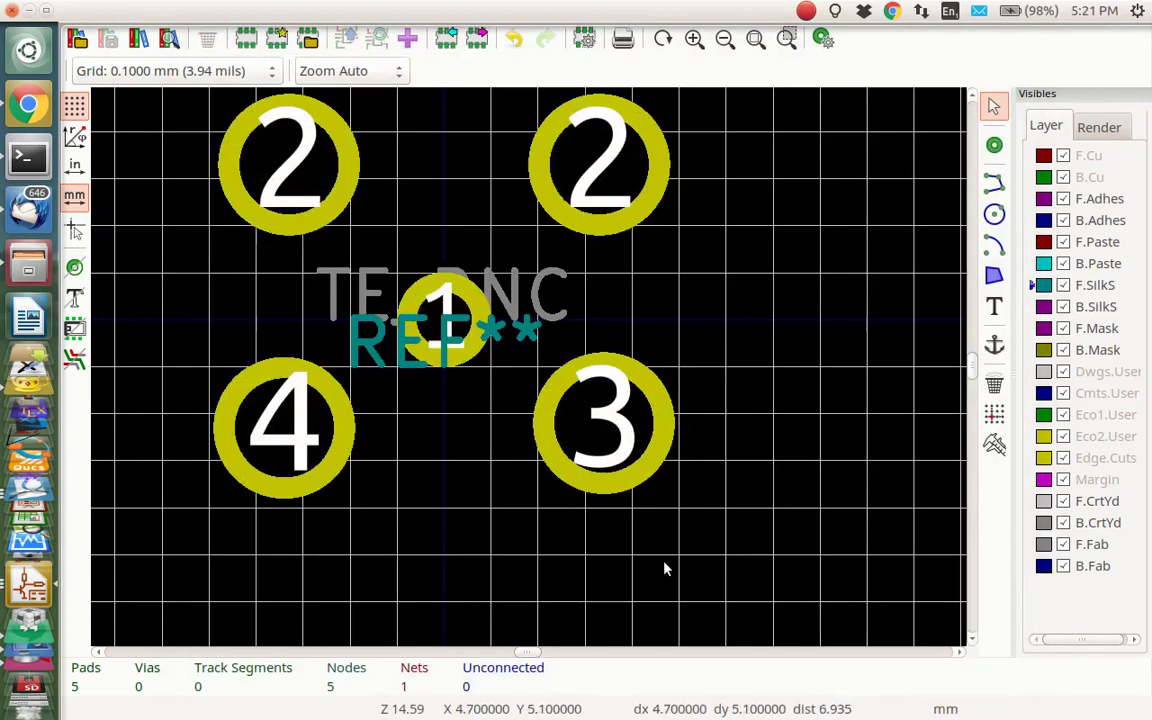
Renumber pad 4 as 2 and set its position to X -3.3, Y 3.3 mm
{"action": "double_click", "coordinate": [280, 440]}
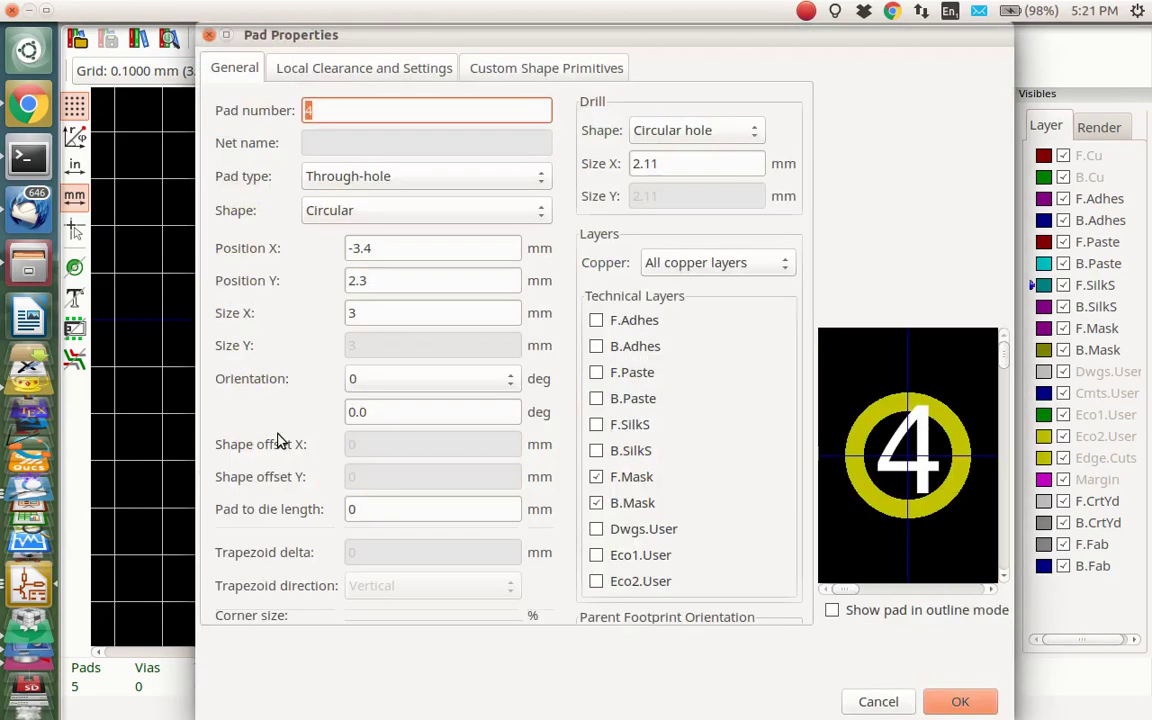
{"action": "type", "text": "2"}
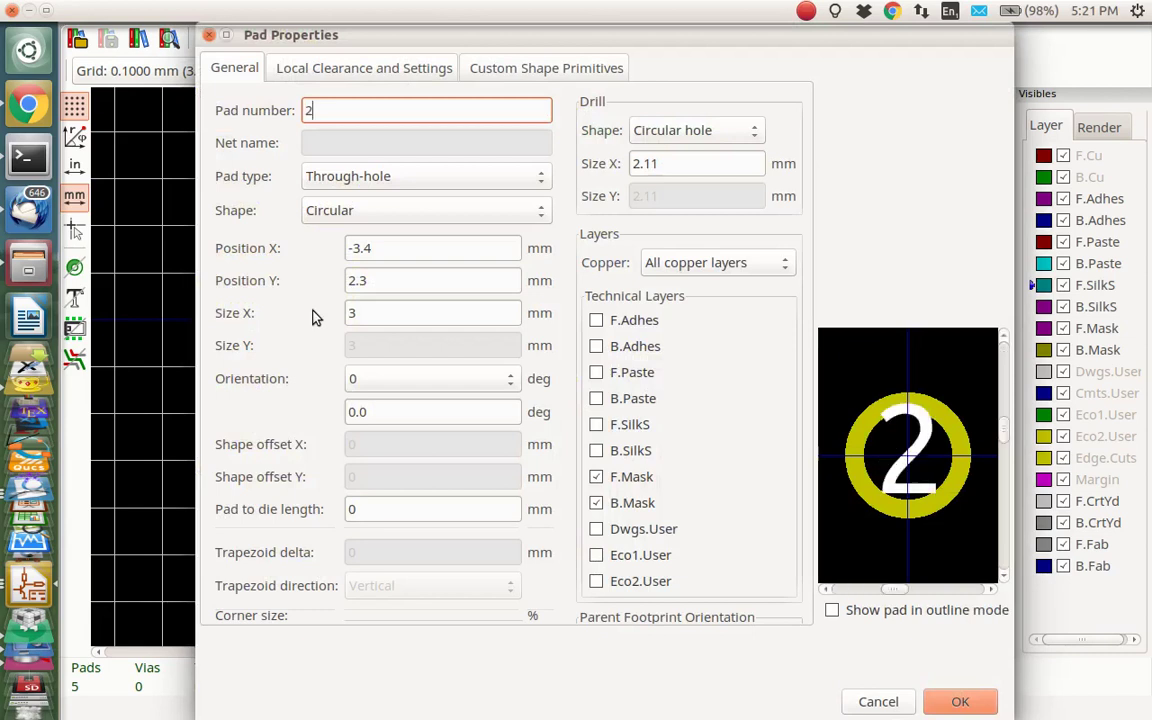
{"action": "left_click", "coordinate": [381, 248]}
{"action": "key", "text": "BackSpace"}
{"action": "type", "text": "3"}
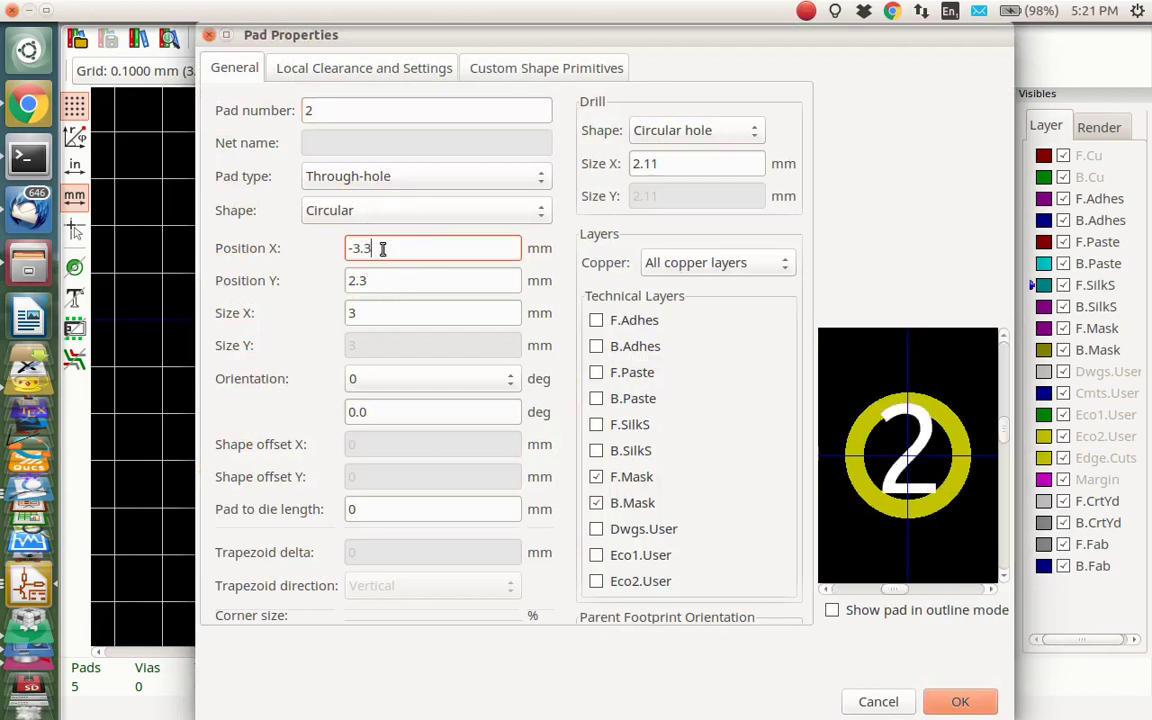
{"action": "left_click", "coordinate": [356, 280]}
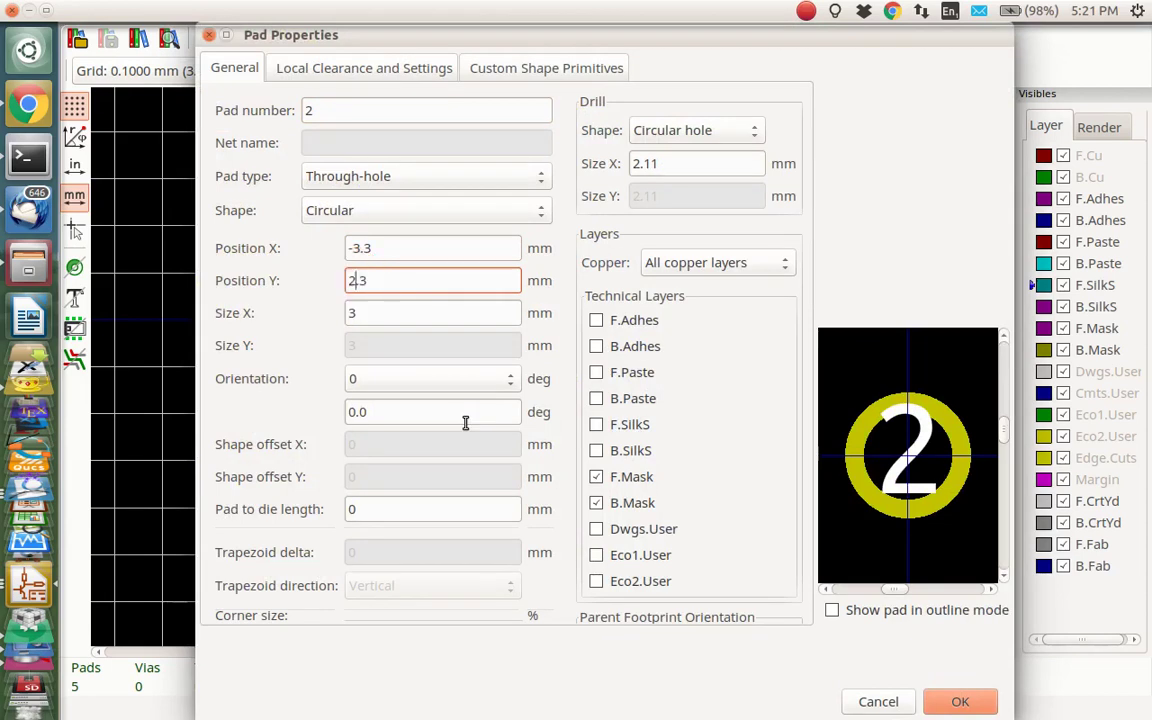
{"action": "key", "text": "BackSpace"}
{"action": "type", "text": "3"}
{"action": "left_click", "coordinate": [951, 698]}
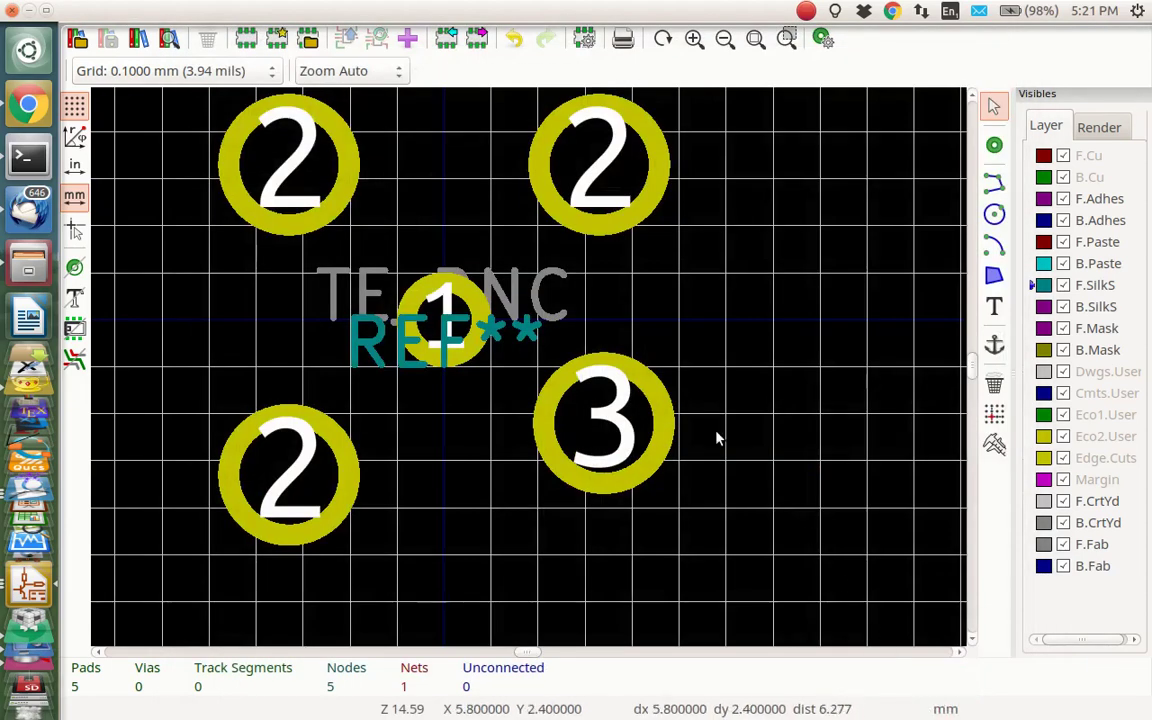
Renumber pad 3 as 2 and set its position to X 3.3, Y 3.3 mm
{"action": "double_click", "coordinate": [553, 390]}
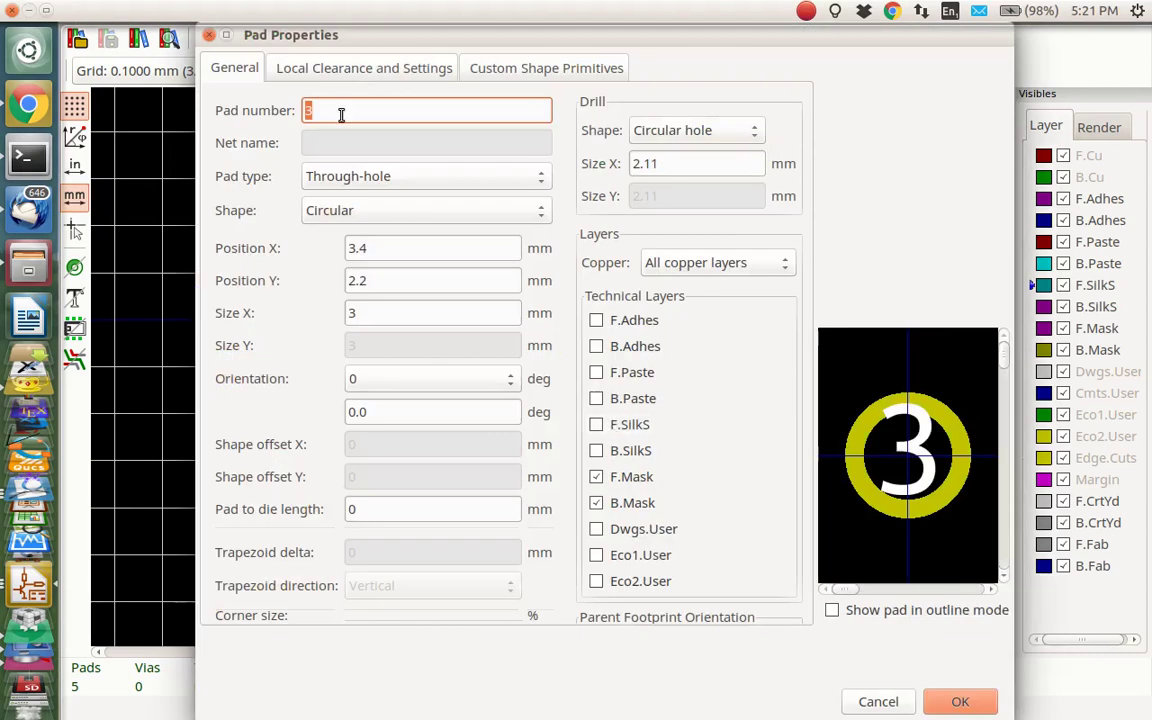
{"action": "type", "text": "2"}
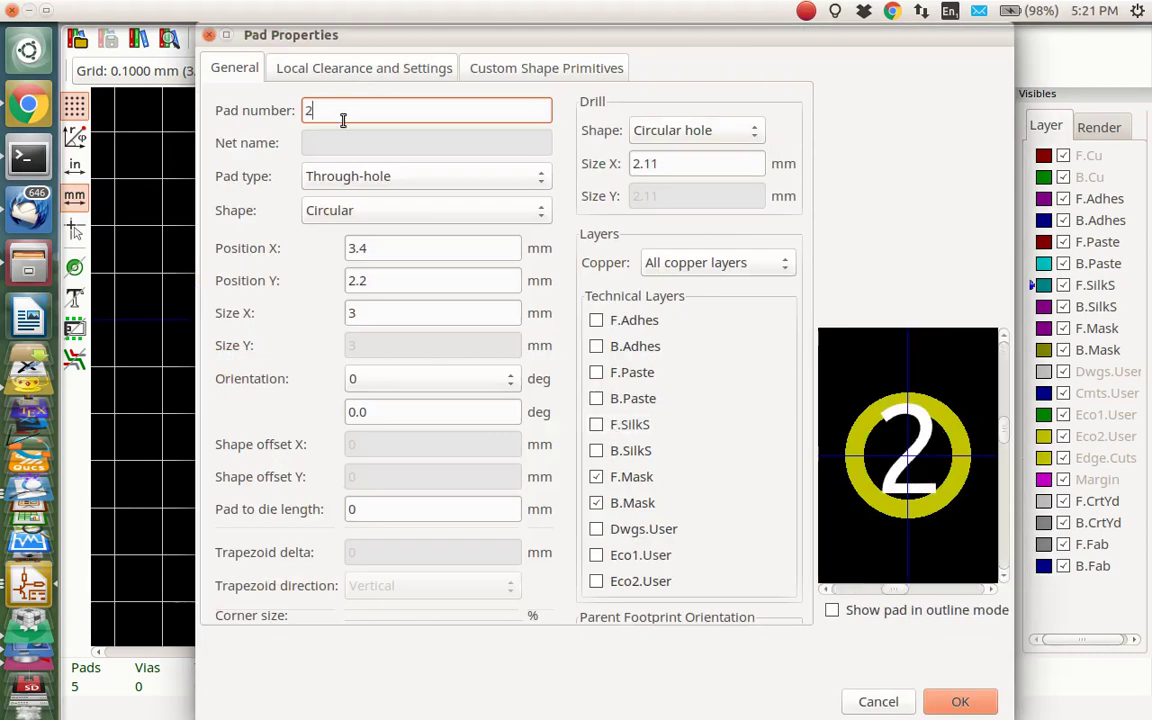
{"action": "left_click", "coordinate": [368, 250]}
{"action": "key", "text": "BackSpace"}
{"action": "type", "text": "3"}
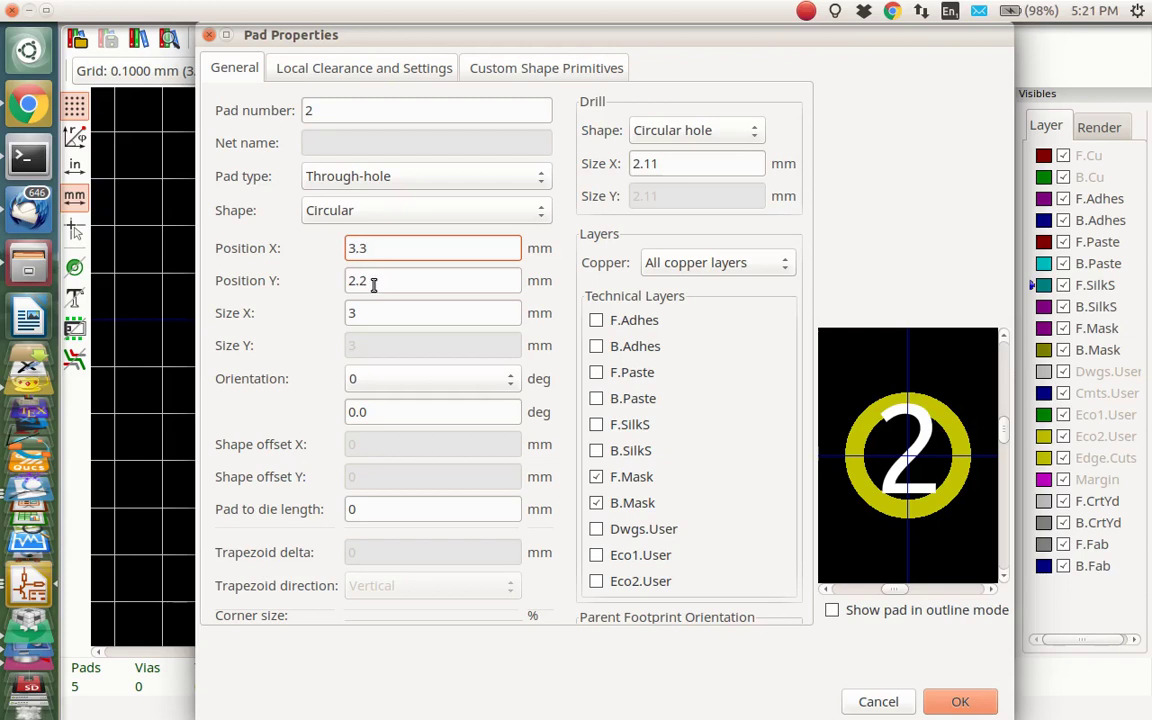
{"action": "left_click", "coordinate": [372, 284]}
{"action": "key", "text": "BackSpace"}
{"action": "key", "text": "BackSpace"}
{"action": "key", "text": "BackSpace"}
{"action": "type", "text": "3.3"}
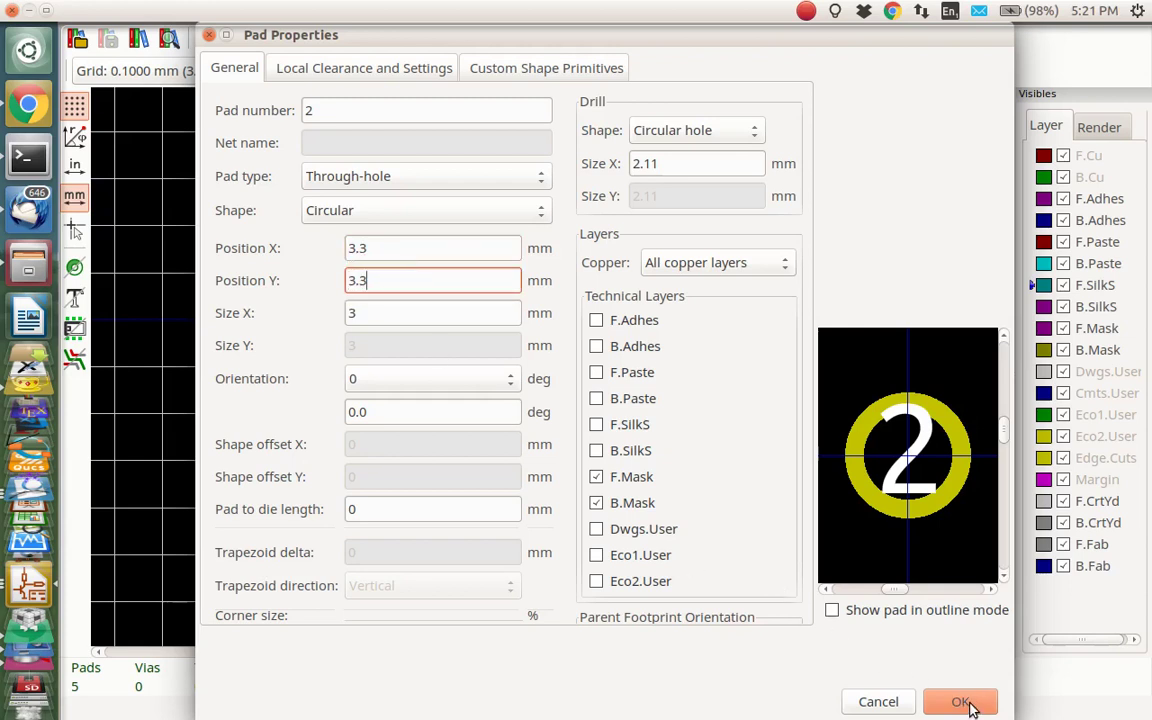
{"action": "left_click", "coordinate": [962, 702]}
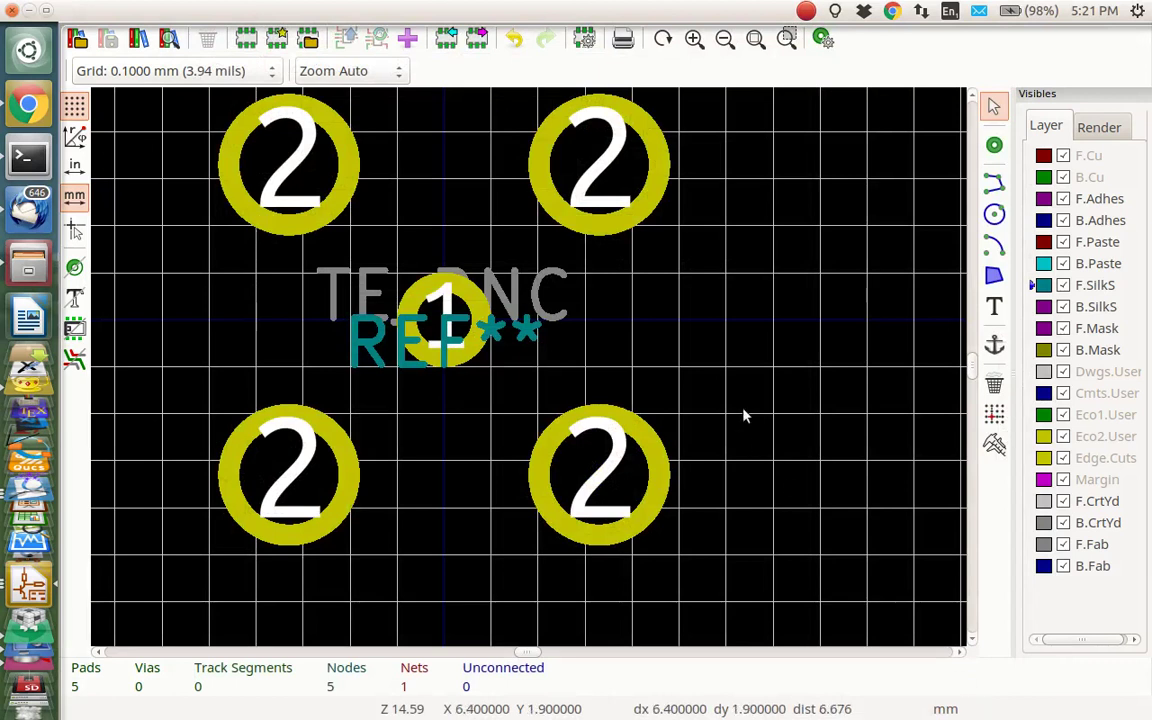
Move the TE_BNC text centrally above the upper pads and the REF** text centrally below pad 1, about 5.1 mm from the origin
{"action": "left_click", "coordinate": [516, 287]}
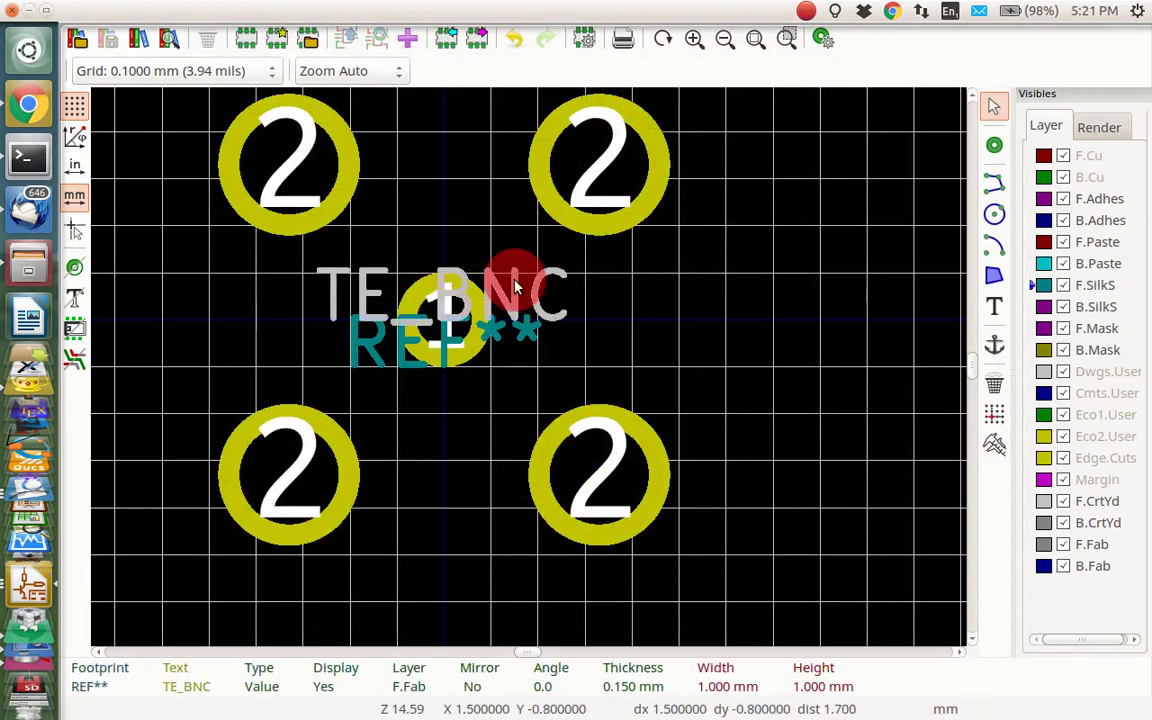
{"action": "key", "text": "m"}
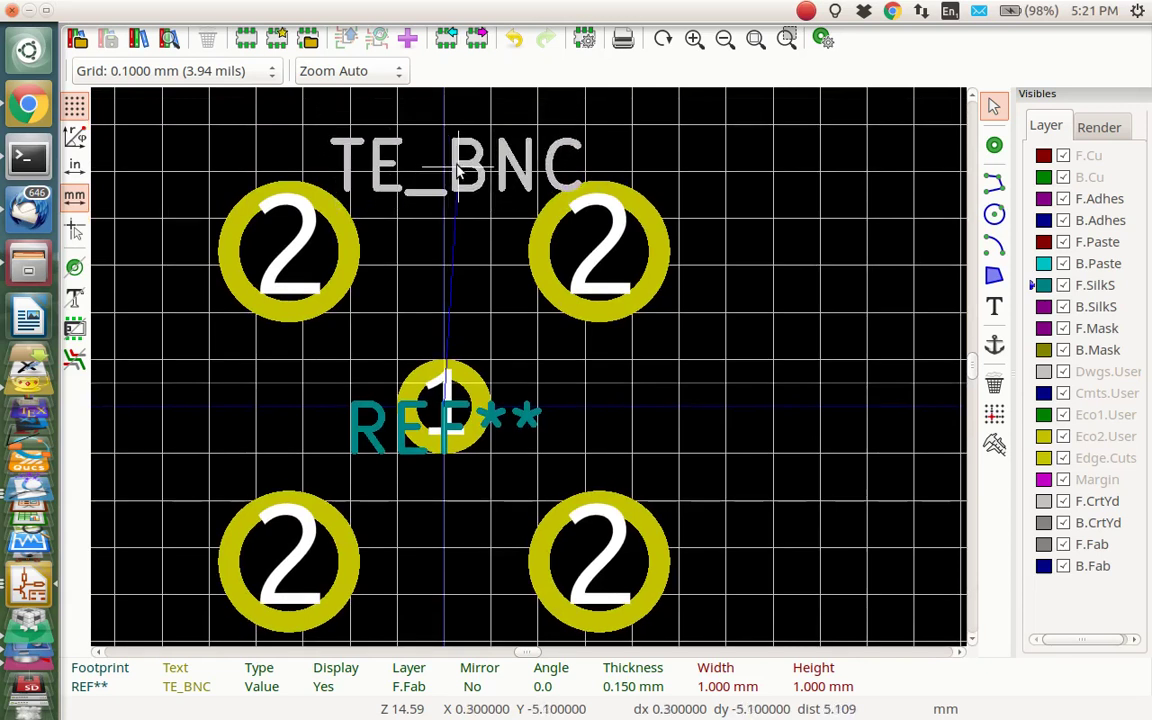
{"action": "left_click", "coordinate": [444, 152]}
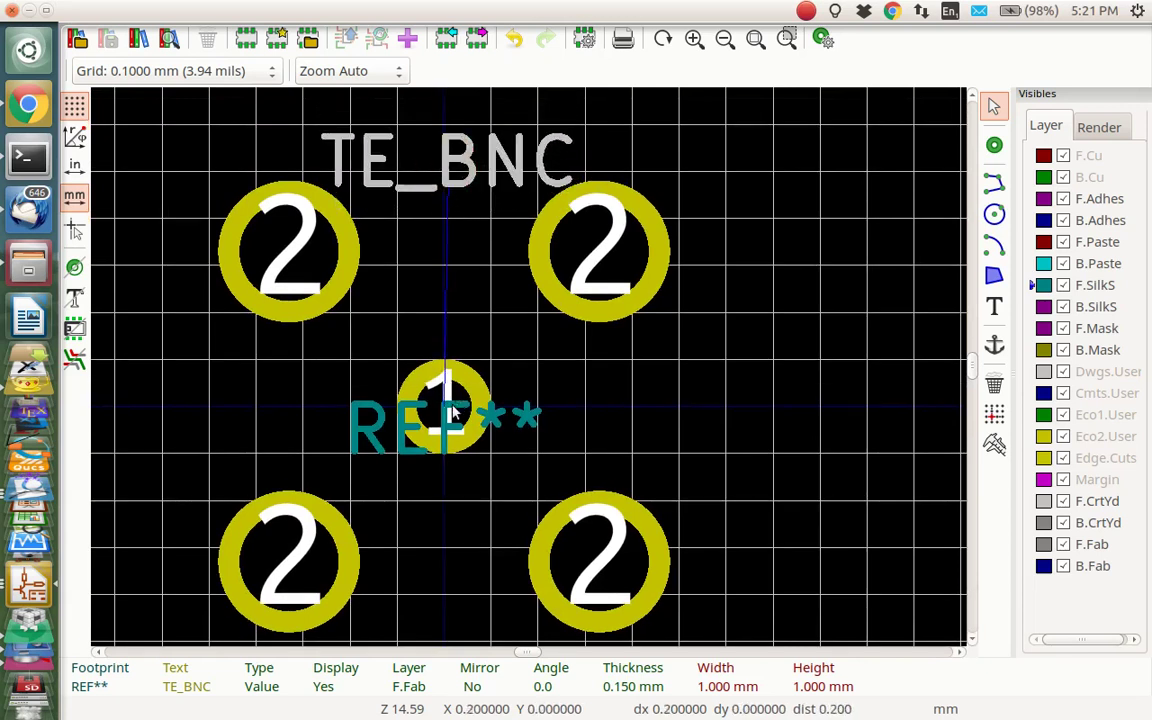
{"action": "left_click", "coordinate": [364, 437]}
{"action": "key", "text": "m"}
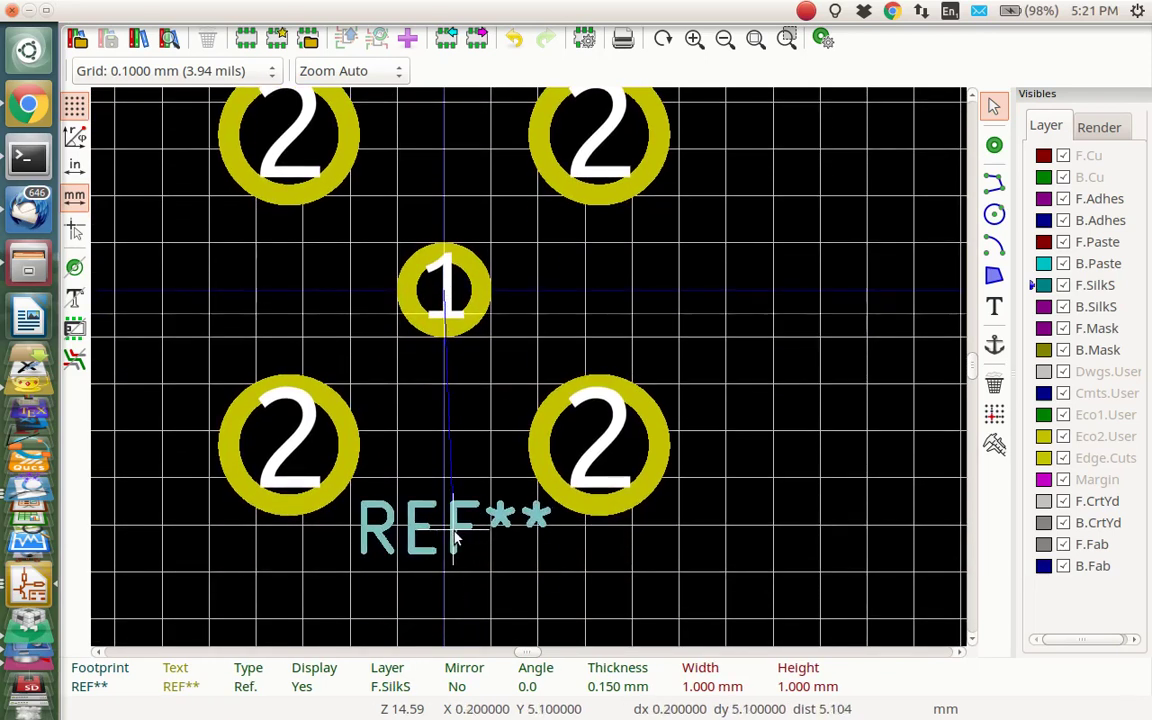
{"action": "left_click", "coordinate": [450, 537]}
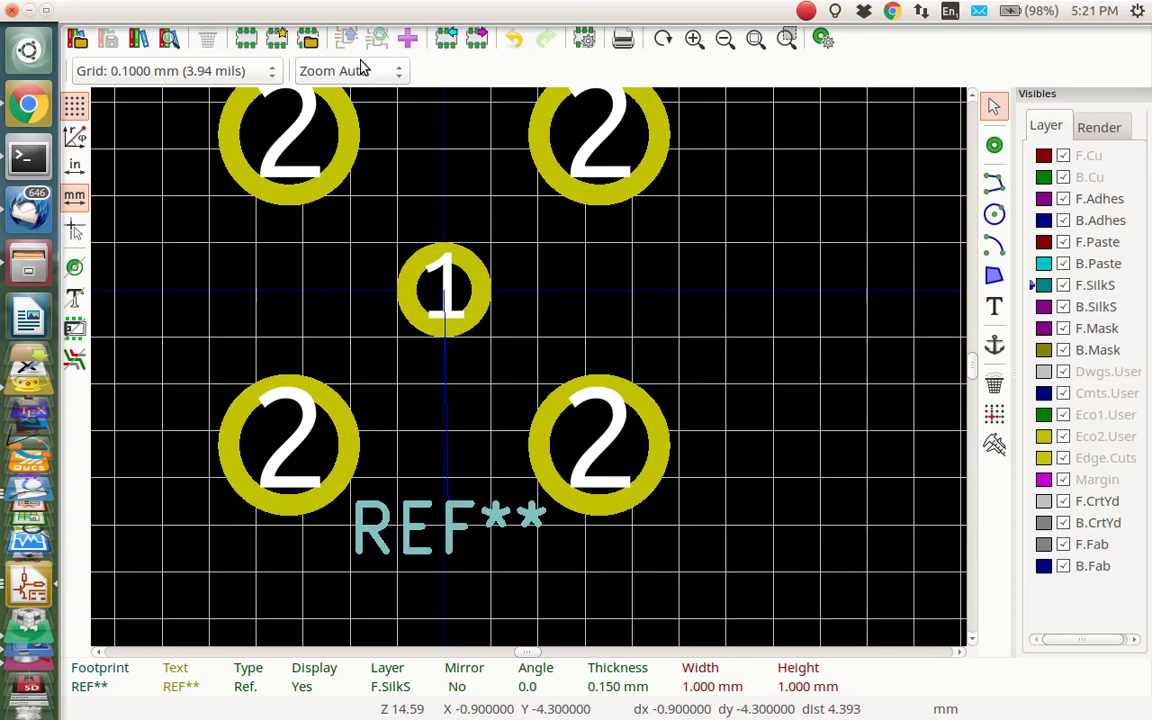
Save the footprint to a new library folder named Demo_Project_Library, with Demo_Project as the path base
{"action": "left_click", "coordinate": [140, 38]}
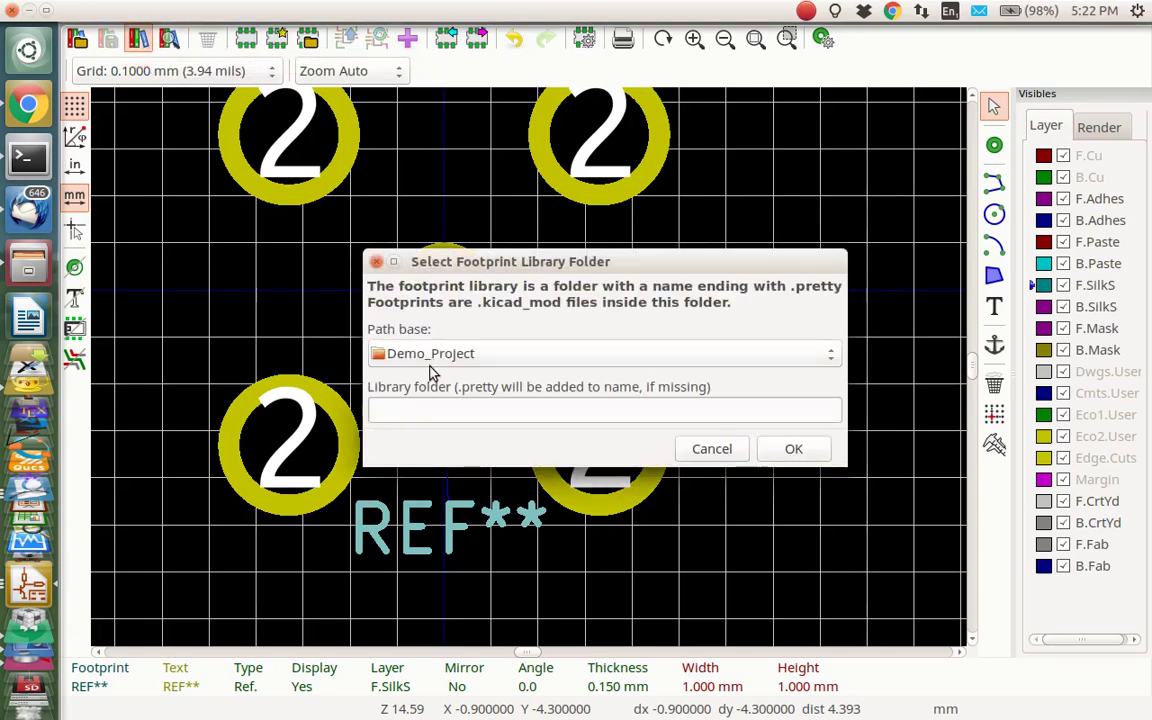
{"action": "left_click", "coordinate": [426, 414]}
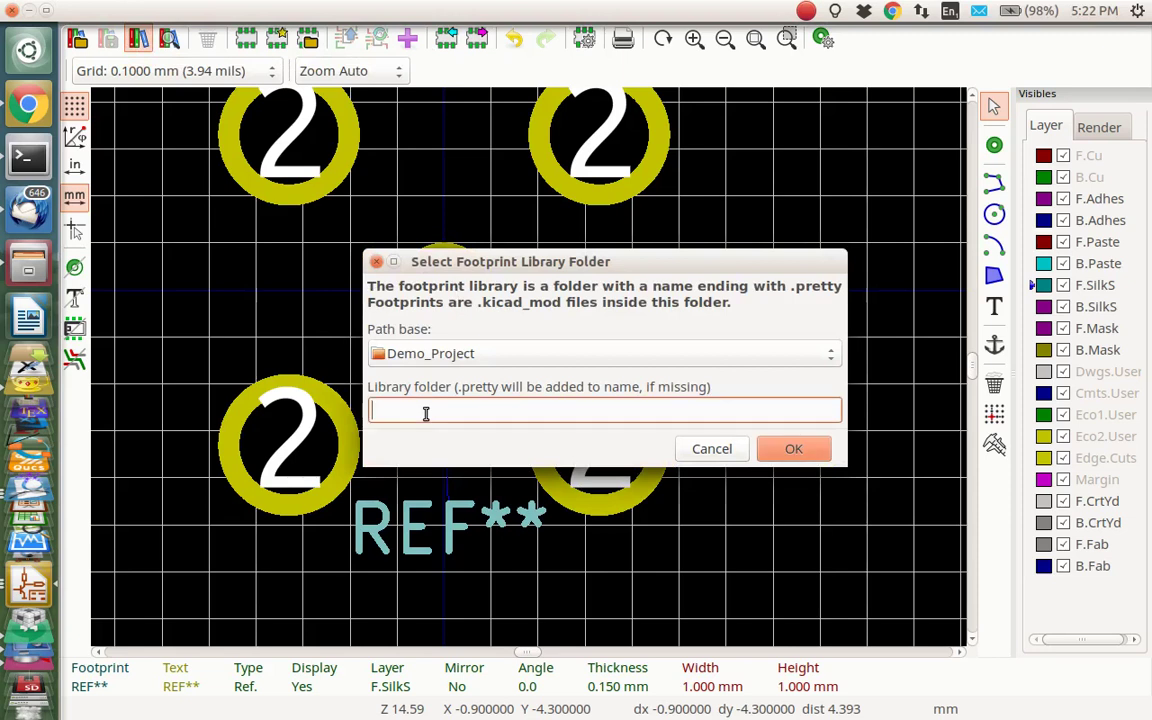
{"action": "type", "text": "Demo_Project_Library"}
{"action": "left_click", "coordinate": [772, 455]}
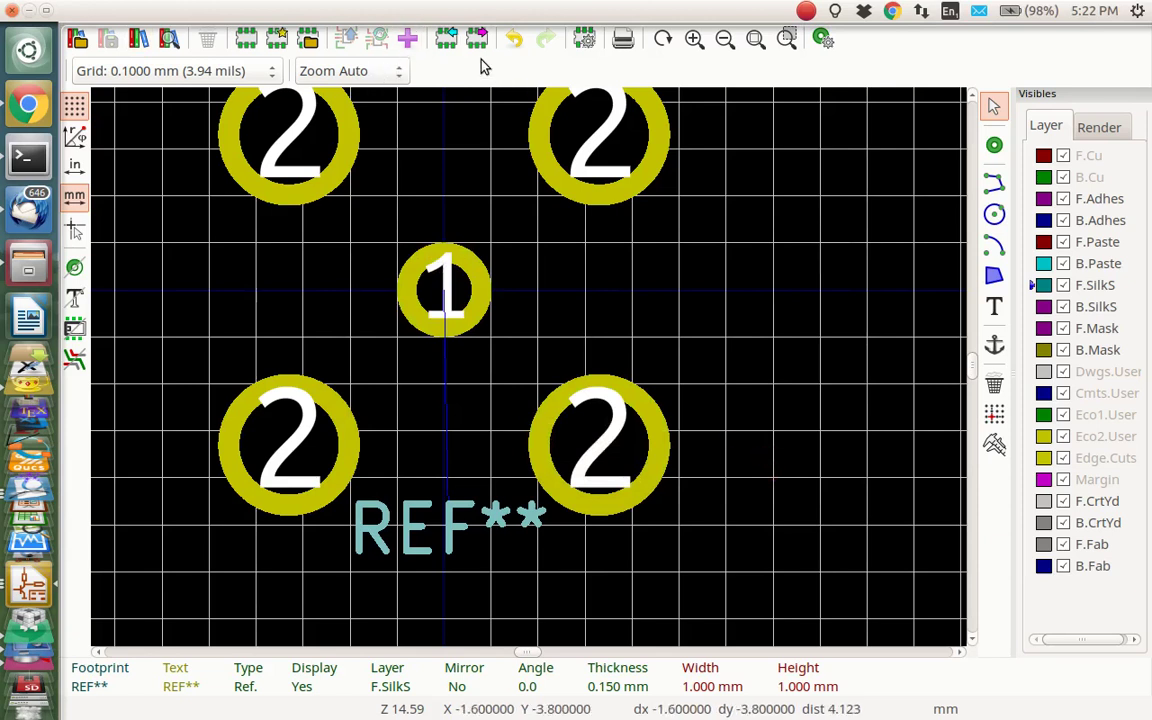
In the Footprint Library Wizard, use files on the computer as source and select Demo_Project_Library.pretty inside Downloads/Demo_Project/Demo_Project
{"action": "mouse_move", "coordinate": [324, 8]}
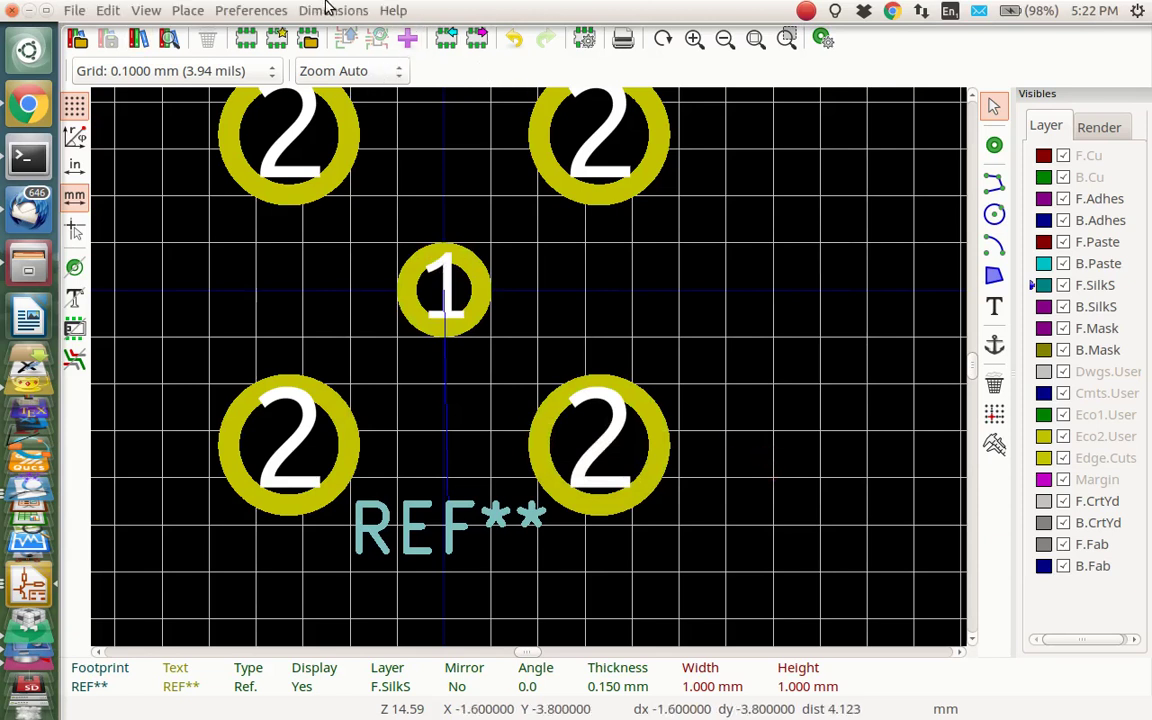
{"action": "left_click", "coordinate": [252, 10]}
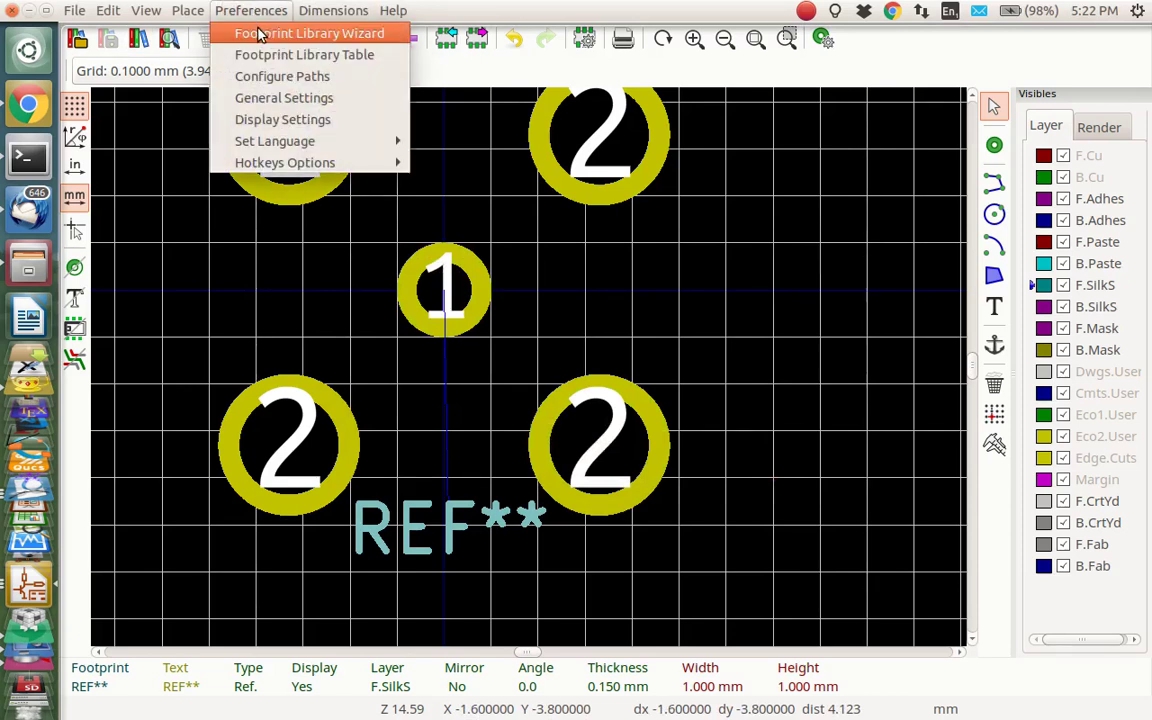
{"action": "left_click", "coordinate": [258, 34]}
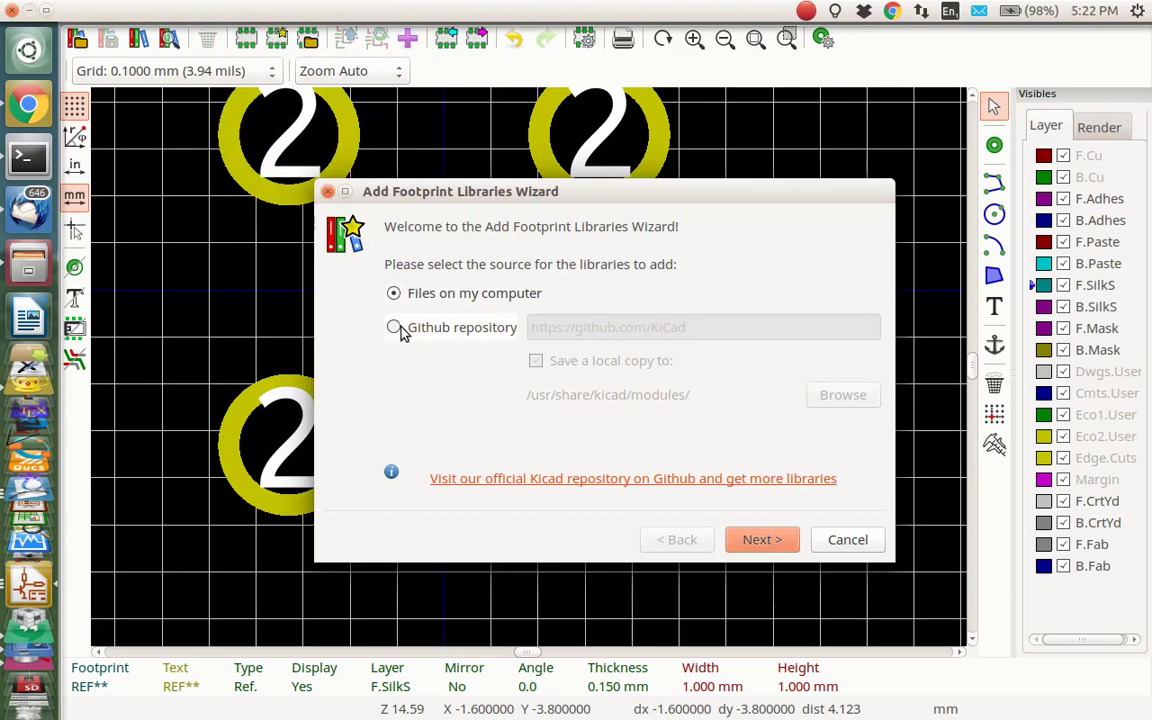
{"action": "left_click", "coordinate": [757, 540]}
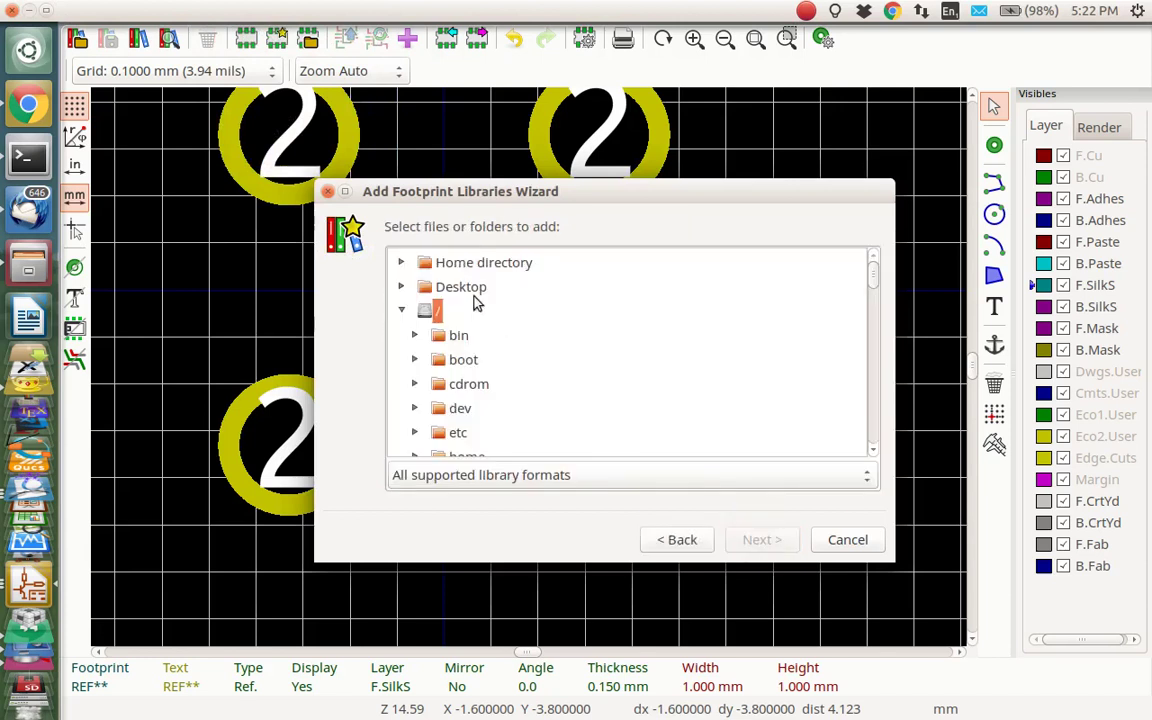
{"action": "left_click", "coordinate": [404, 263]}
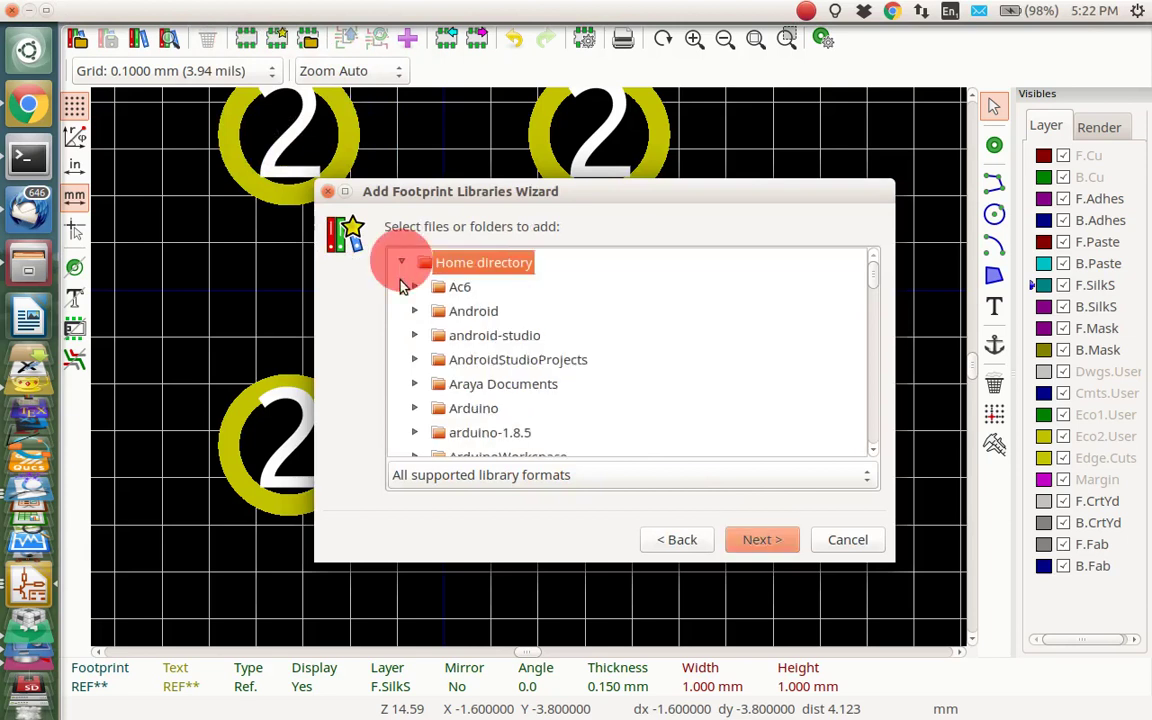
{"action": "scroll", "coordinate": [497, 353], "scroll_direction": "down", "scroll_amount": 3}
{"action": "scroll", "coordinate": [497, 353], "scroll_direction": "down", "scroll_amount": 4}
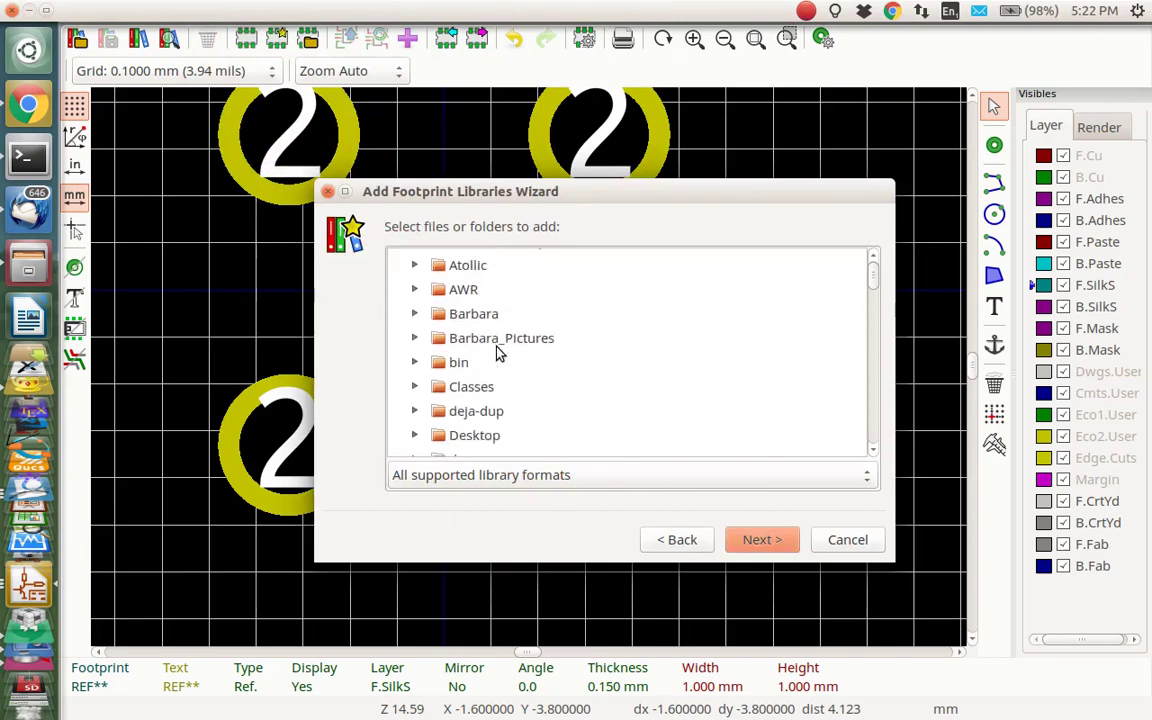
{"action": "left_click", "coordinate": [415, 401]}
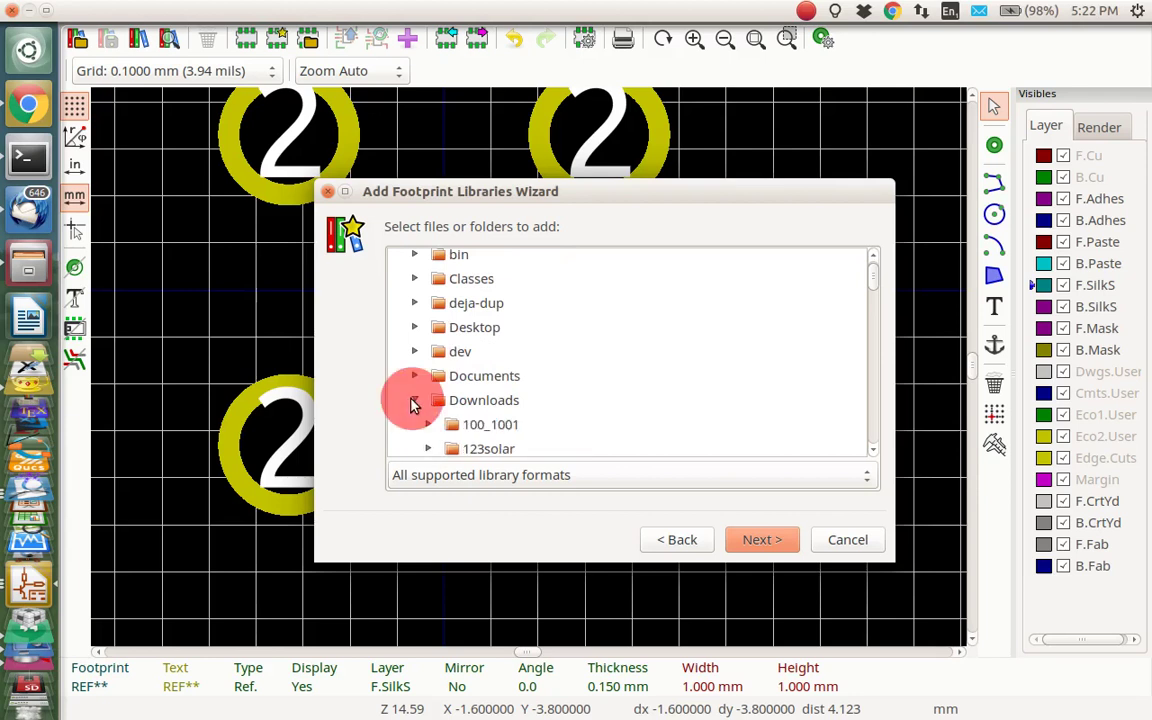
{"action": "scroll", "coordinate": [590, 418], "scroll_direction": "down", "scroll_amount": 3}
{"action": "scroll", "coordinate": [590, 418], "scroll_direction": "down", "scroll_amount": 1}
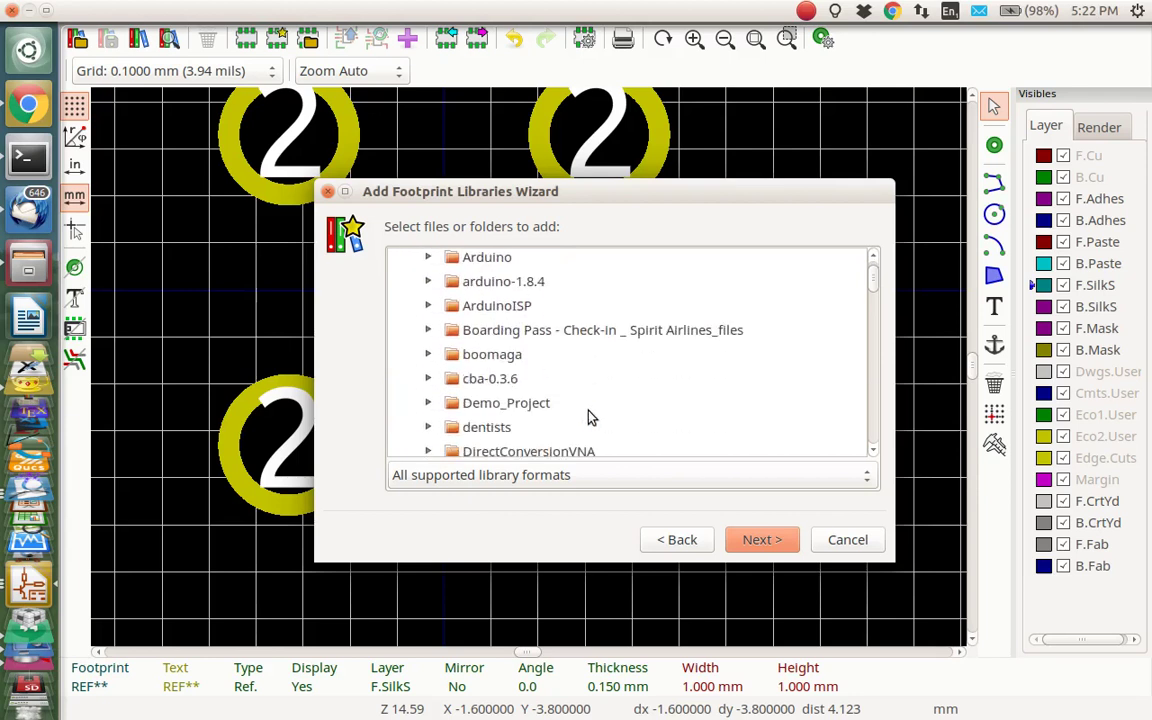
{"action": "scroll", "coordinate": [590, 418], "scroll_direction": "down", "scroll_amount": 1}
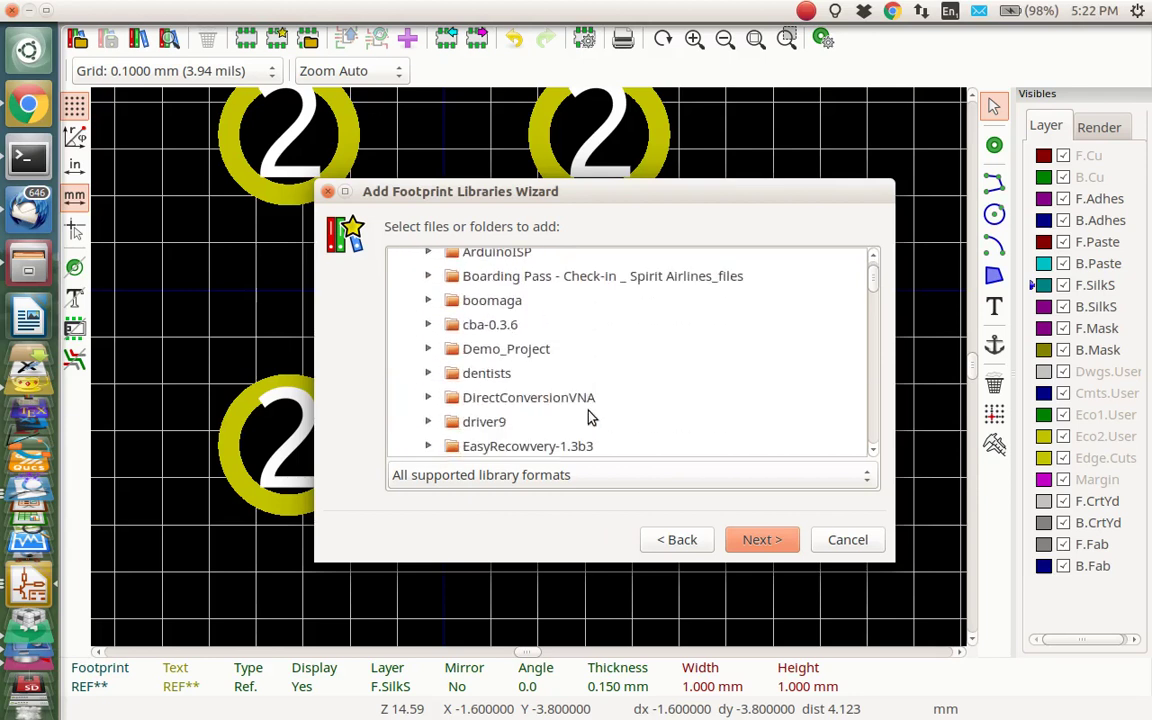
{"action": "left_click", "coordinate": [428, 350]}
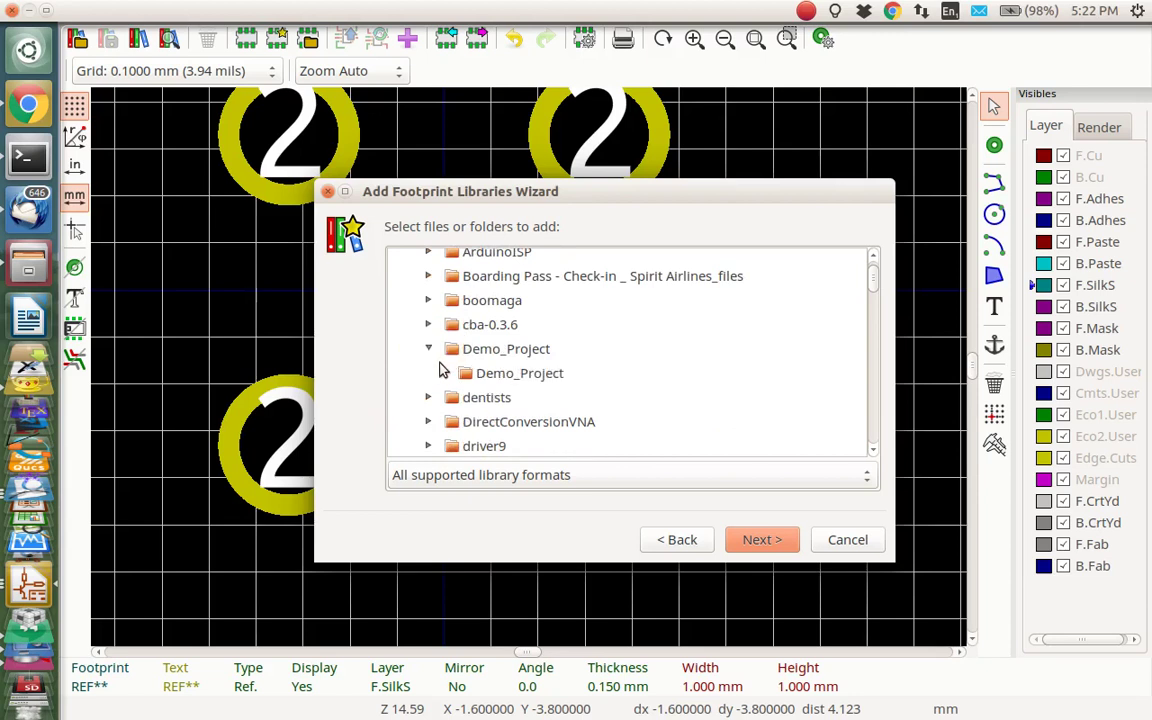
{"action": "left_click", "coordinate": [443, 373]}
{"action": "left_click", "coordinate": [490, 397]}
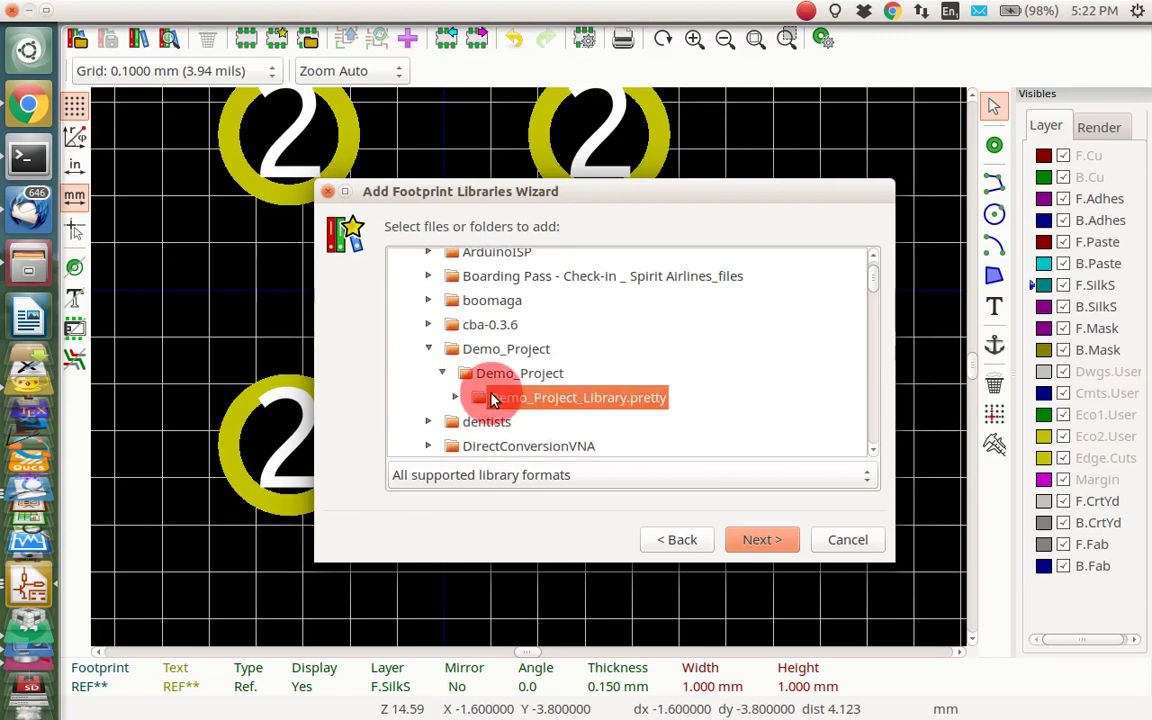
Accept the reviewed Demo_Project_Library and add it to the current project only
{"action": "left_click", "coordinate": [762, 540]}
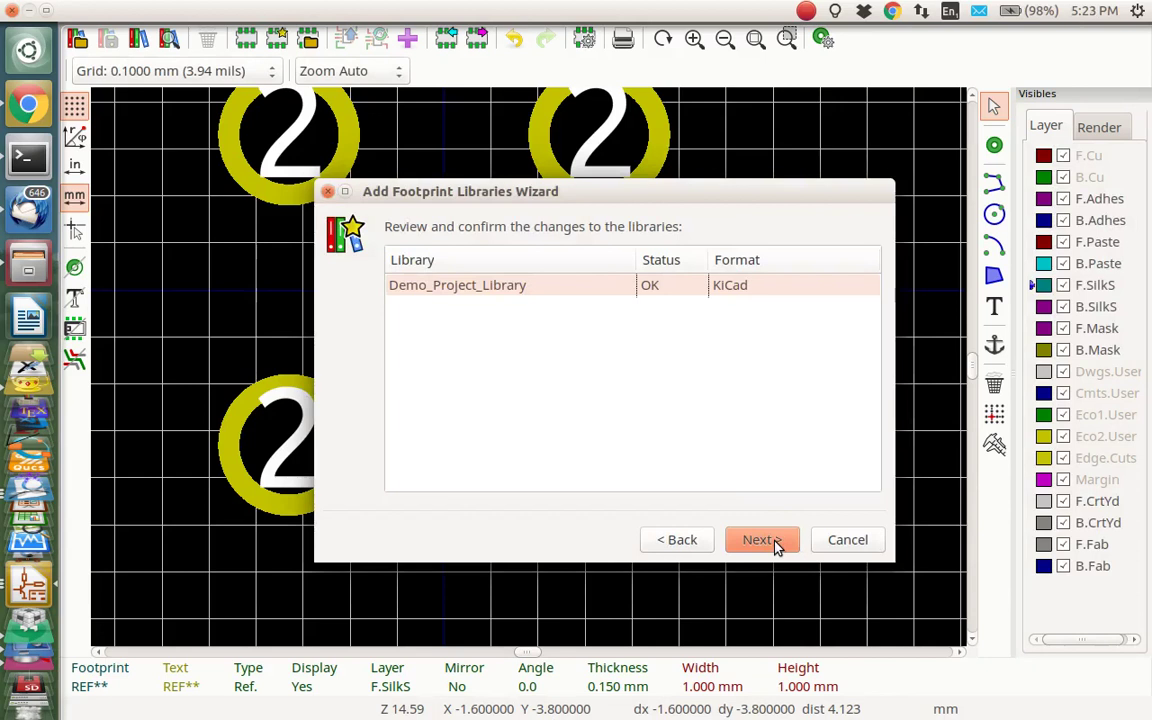
{"action": "left_click", "coordinate": [776, 543]}
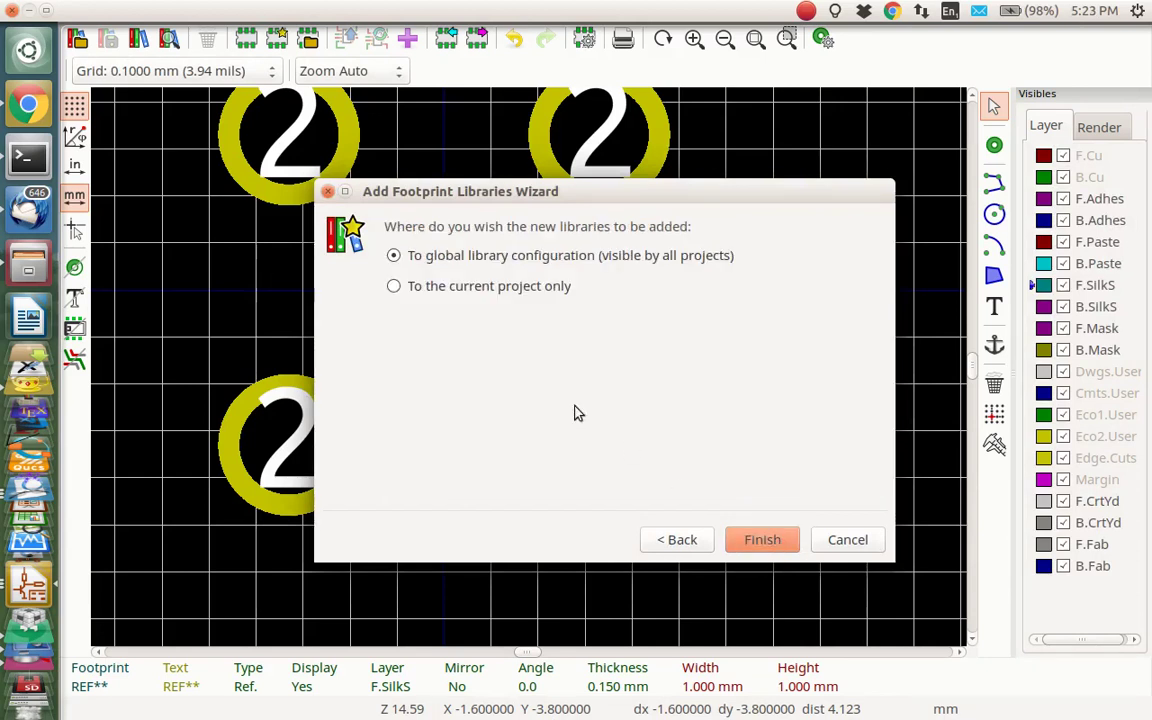
{"action": "left_click", "coordinate": [393, 286]}
{"action": "left_click", "coordinate": [777, 548]}
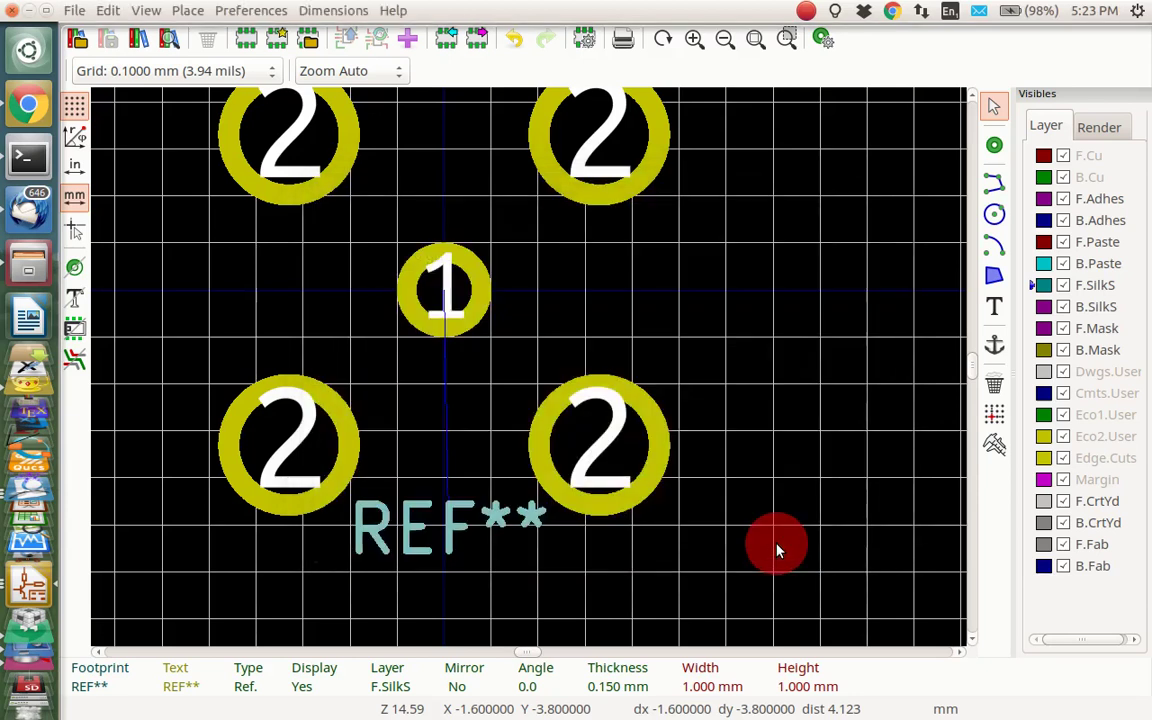
Close the footprint editor without saving further changes and return to the schematic
{"action": "left_click", "coordinate": [14, 12]}
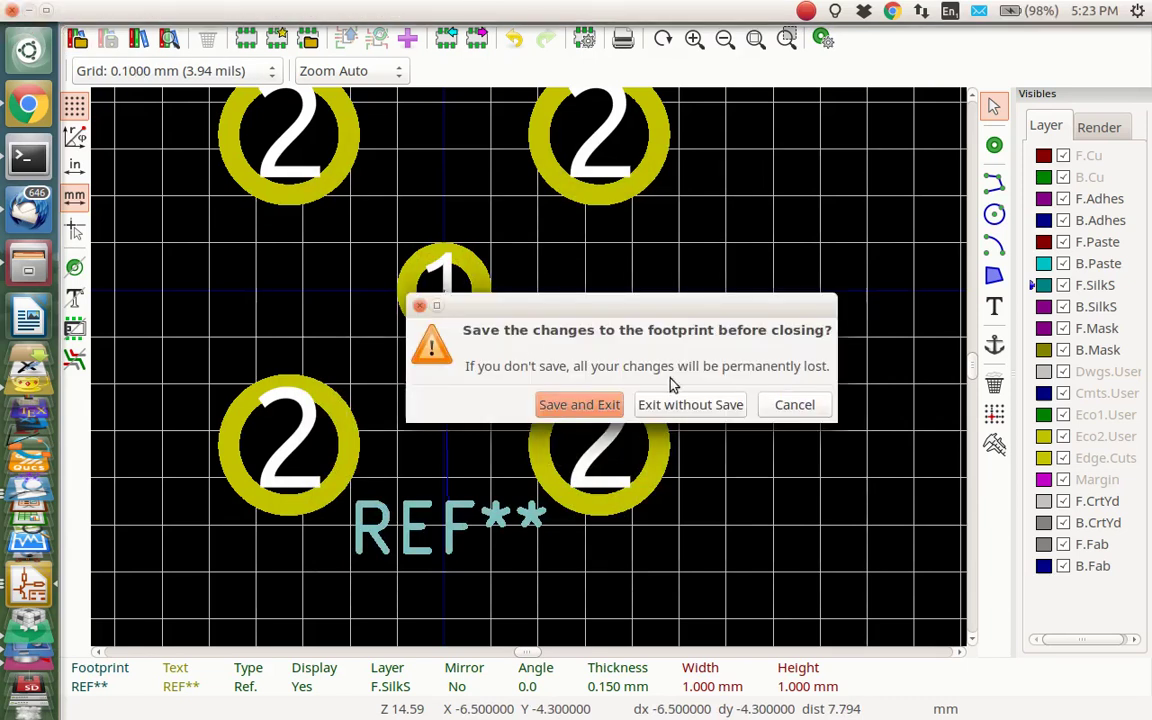
{"action": "left_click", "coordinate": [727, 413]}
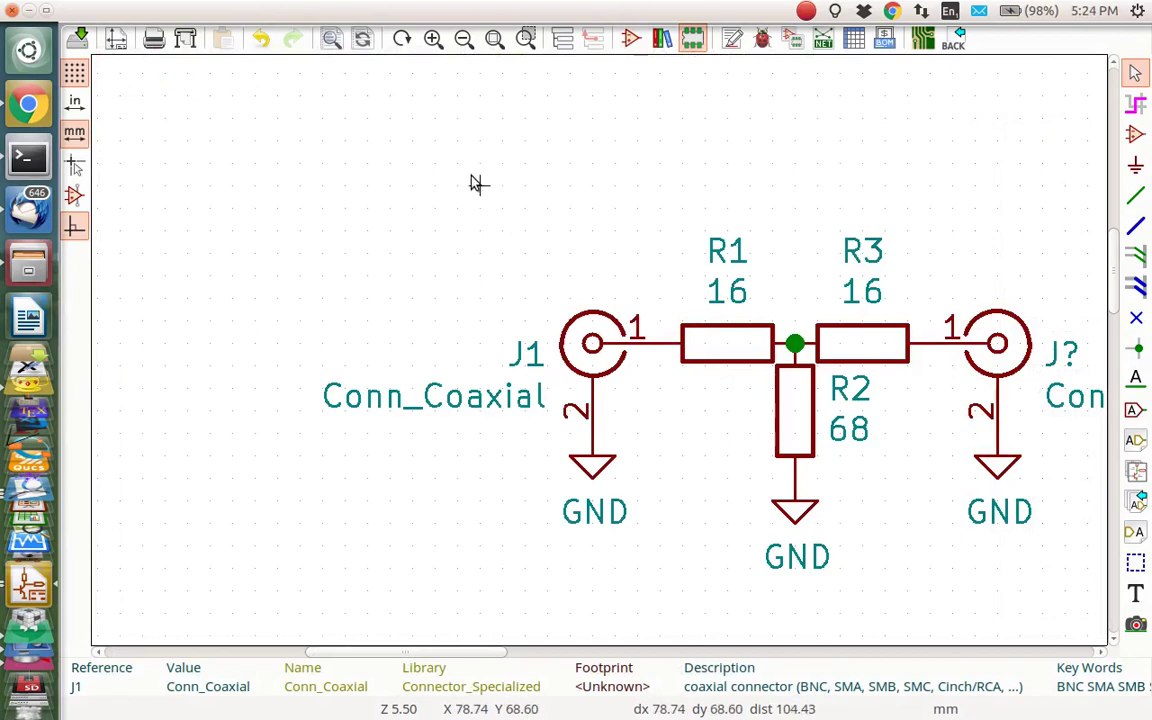
Assign the TE_BNC footprint from Demo_Project_Library to coaxial connector J1
{"action": "double_click", "coordinate": [590, 345]}
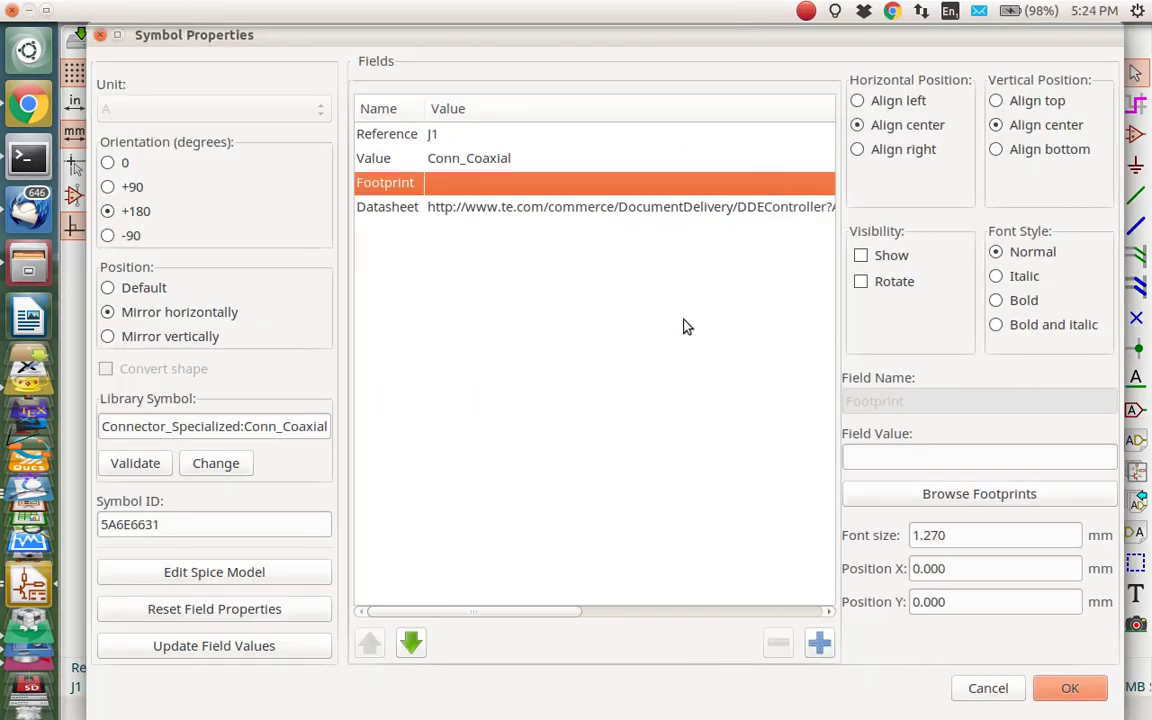
{"action": "left_click", "coordinate": [912, 497]}
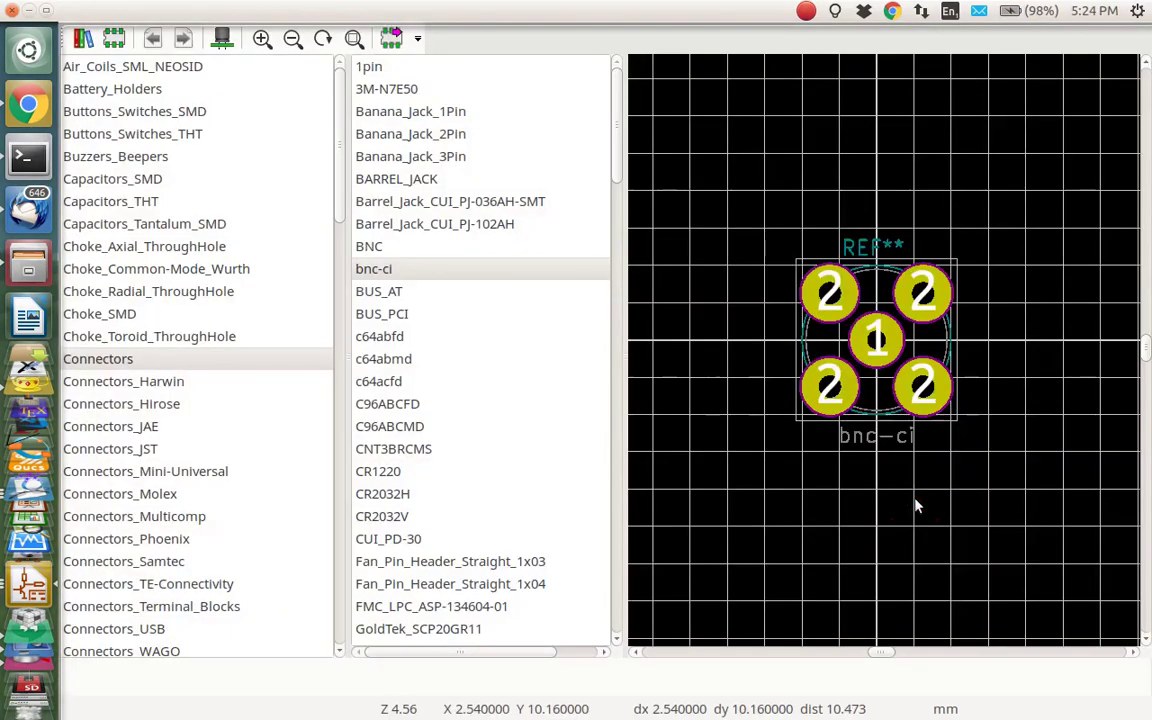
{"action": "scroll", "coordinate": [155, 373], "scroll_direction": "down", "scroll_amount": 4}
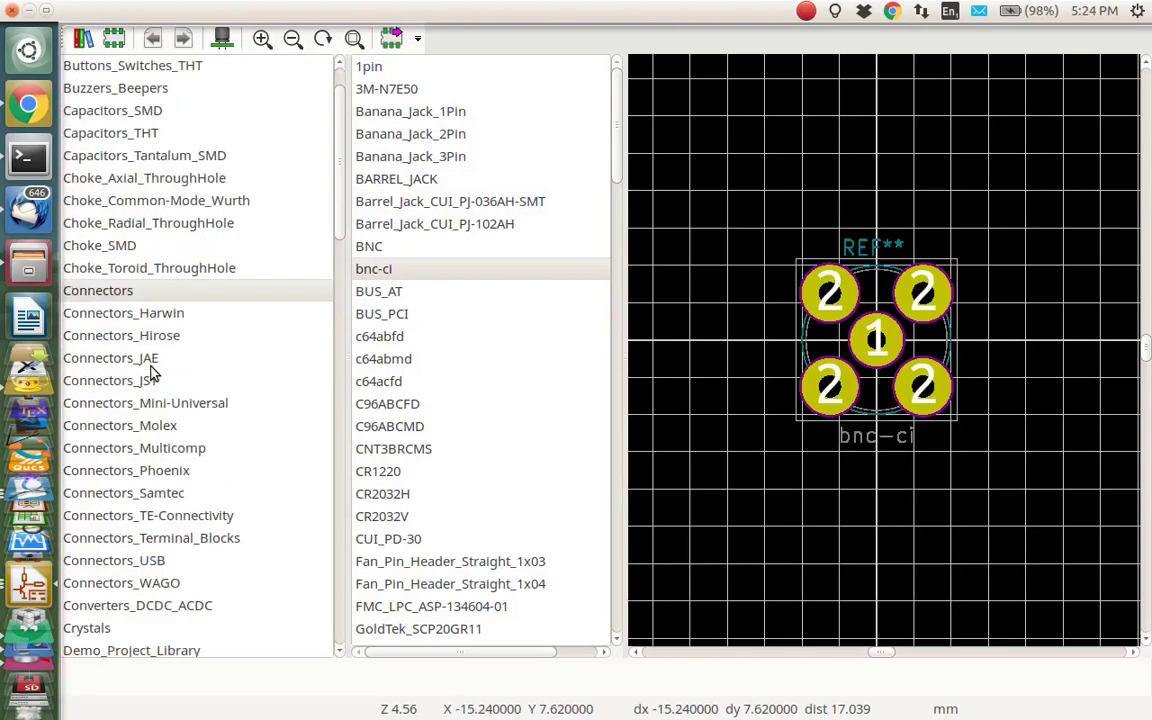
{"action": "scroll", "coordinate": [155, 373], "scroll_direction": "down", "scroll_amount": 1}
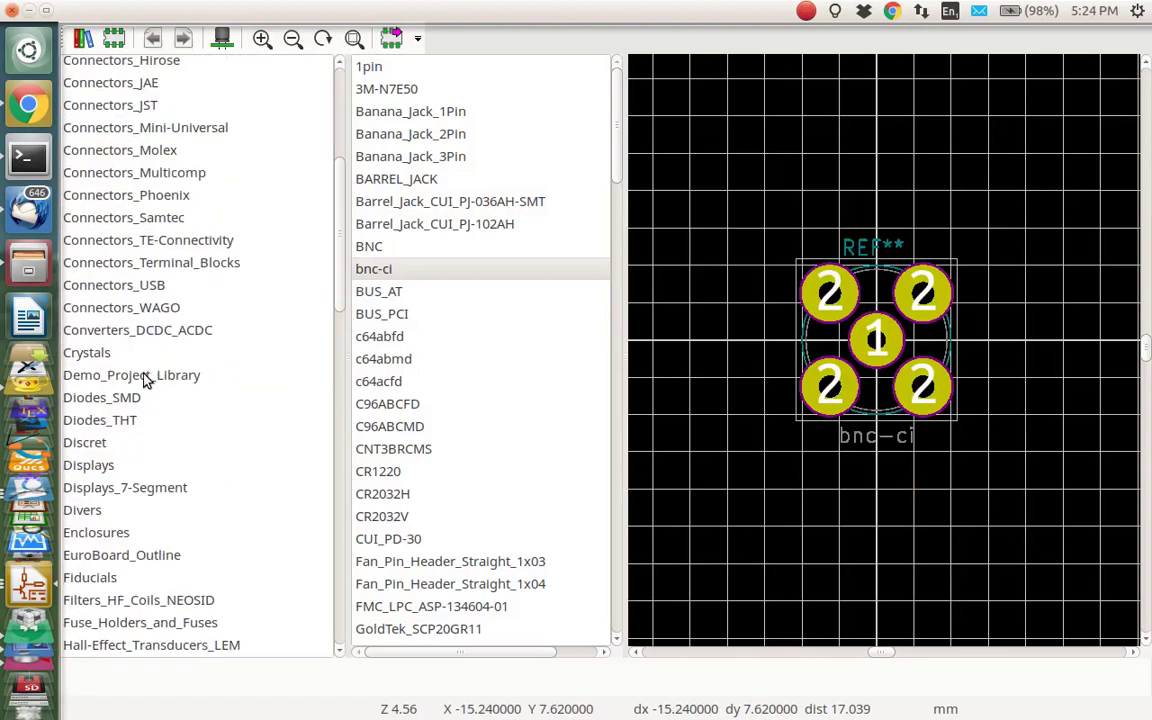
{"action": "left_click", "coordinate": [141, 377]}
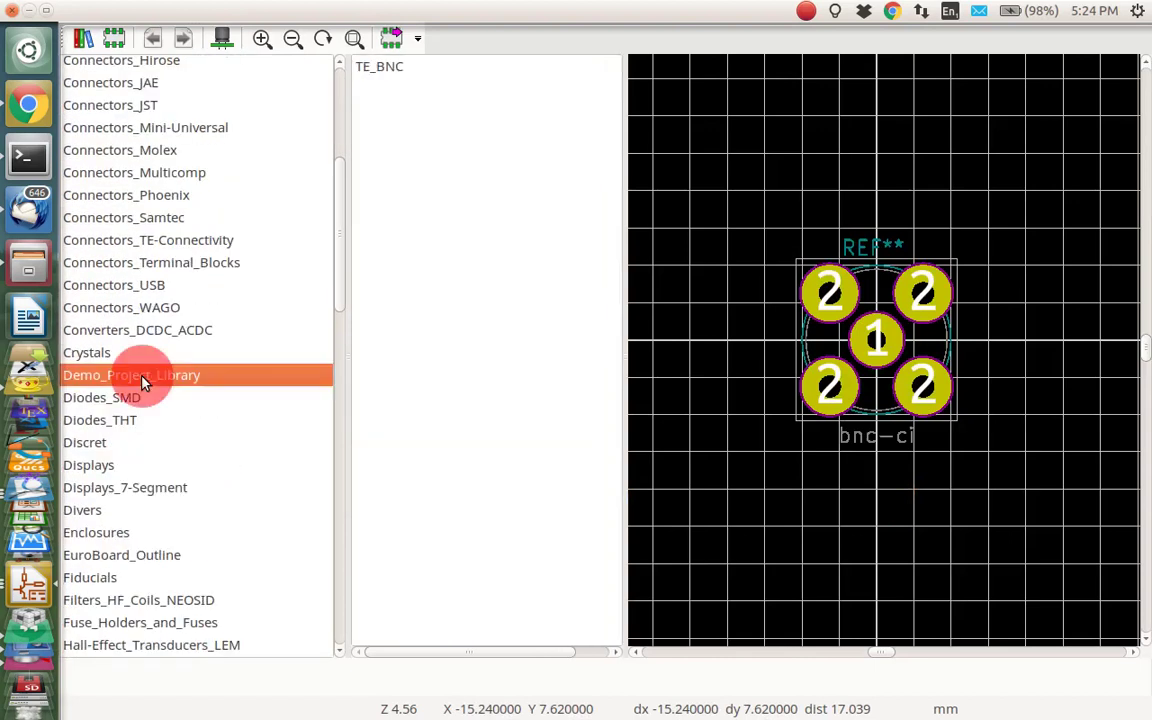
{"action": "left_click", "coordinate": [386, 70]}
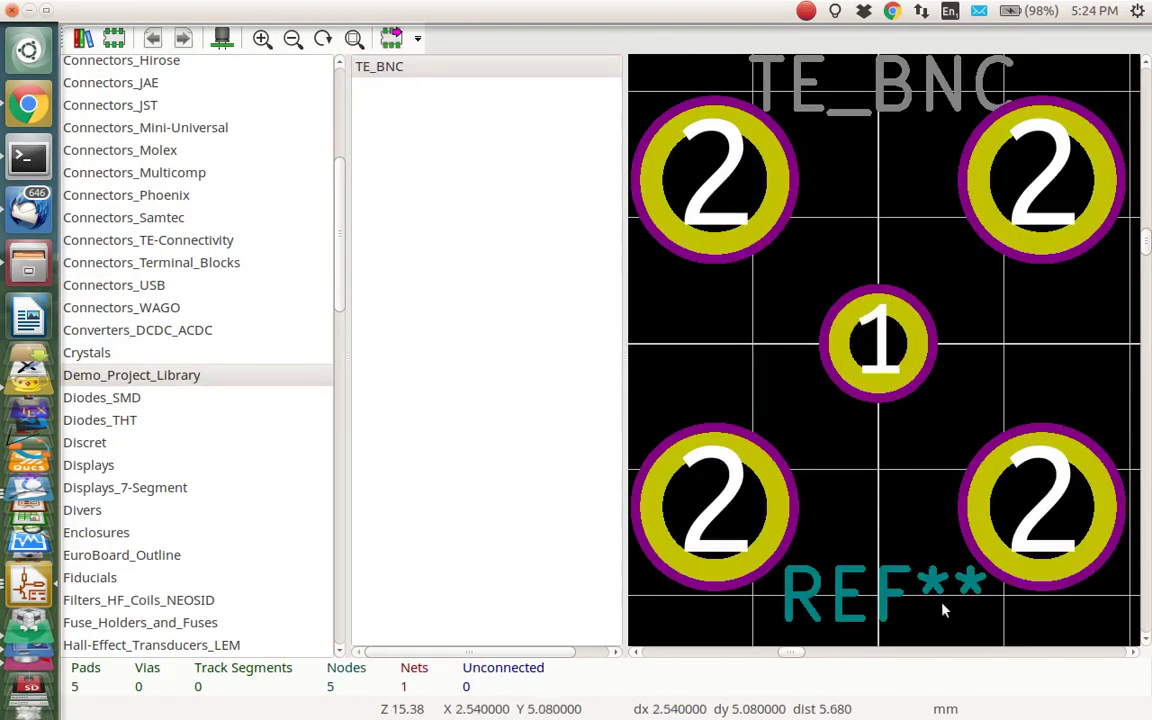
{"action": "double_click", "coordinate": [405, 70]}
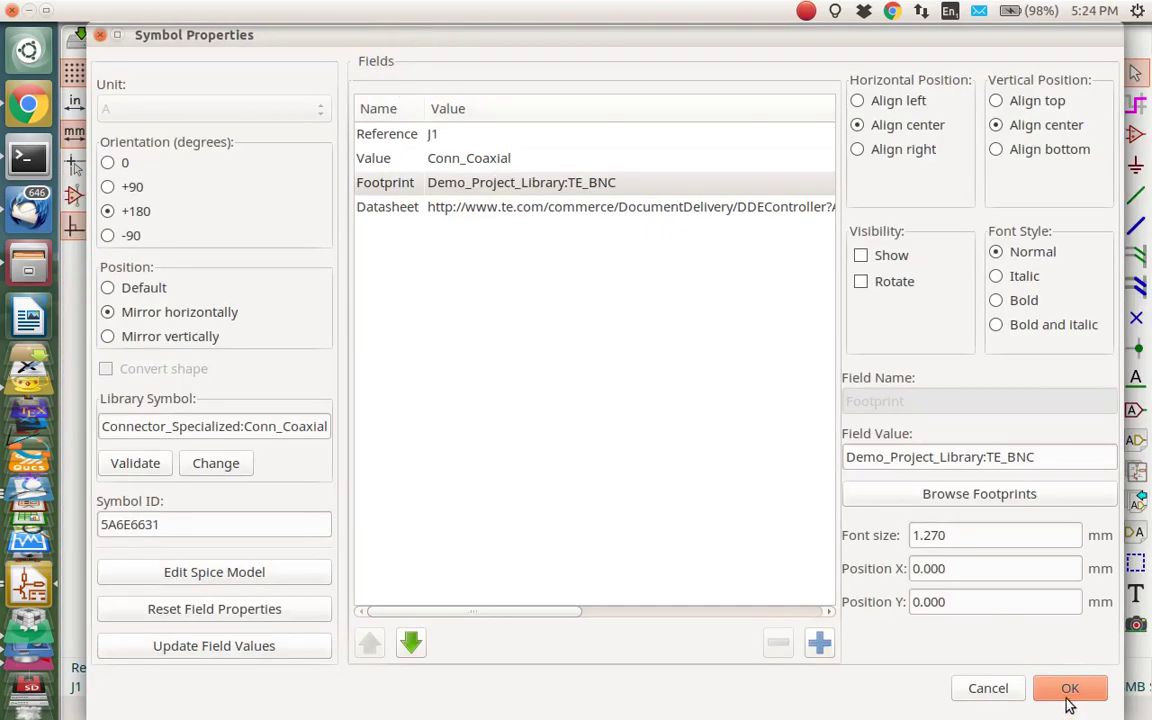
{"action": "left_click", "coordinate": [1052, 689]}
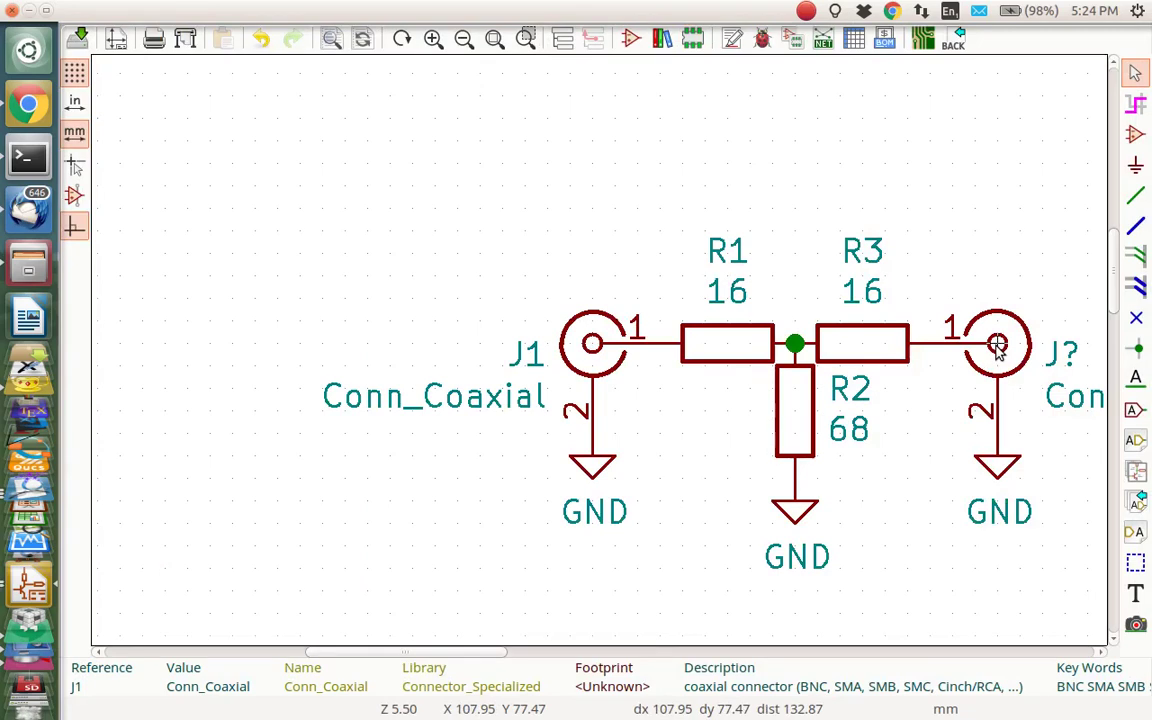
Replace the unannotated coaxial connector beside R3 with a copy of J1, mirrored so pin 1 meets R3 and pin 2 meets GND
{"action": "key", "text": "Delete"}
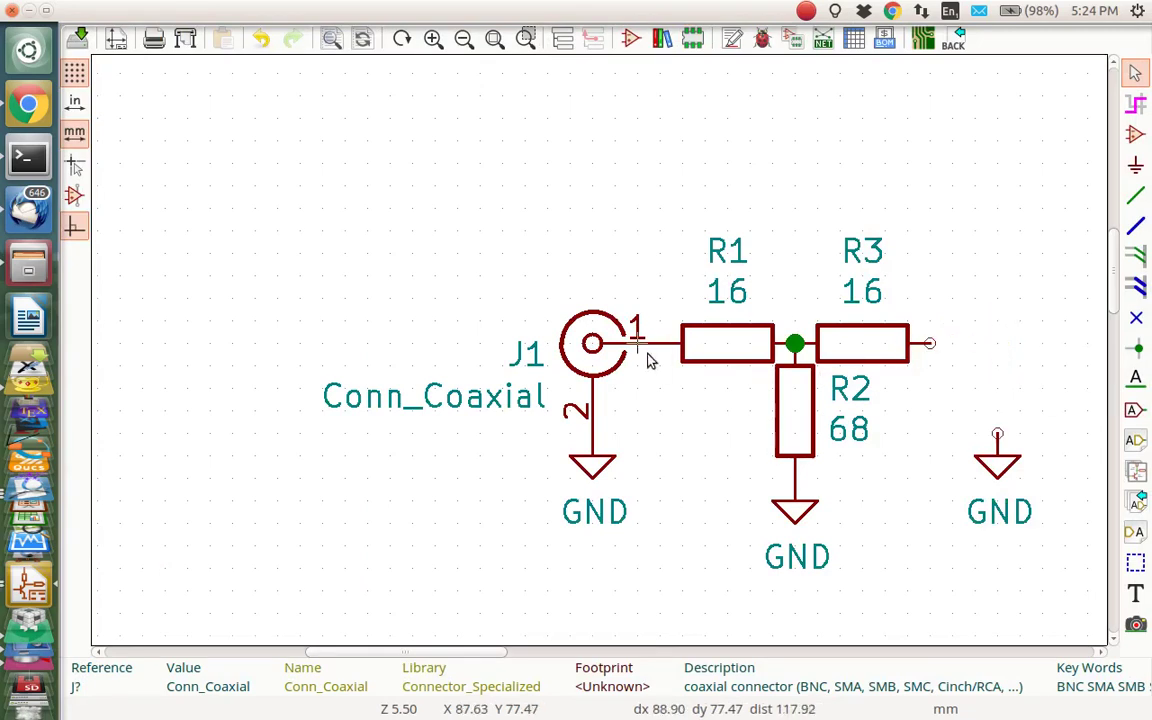
{"action": "left_click", "coordinate": [592, 345]}
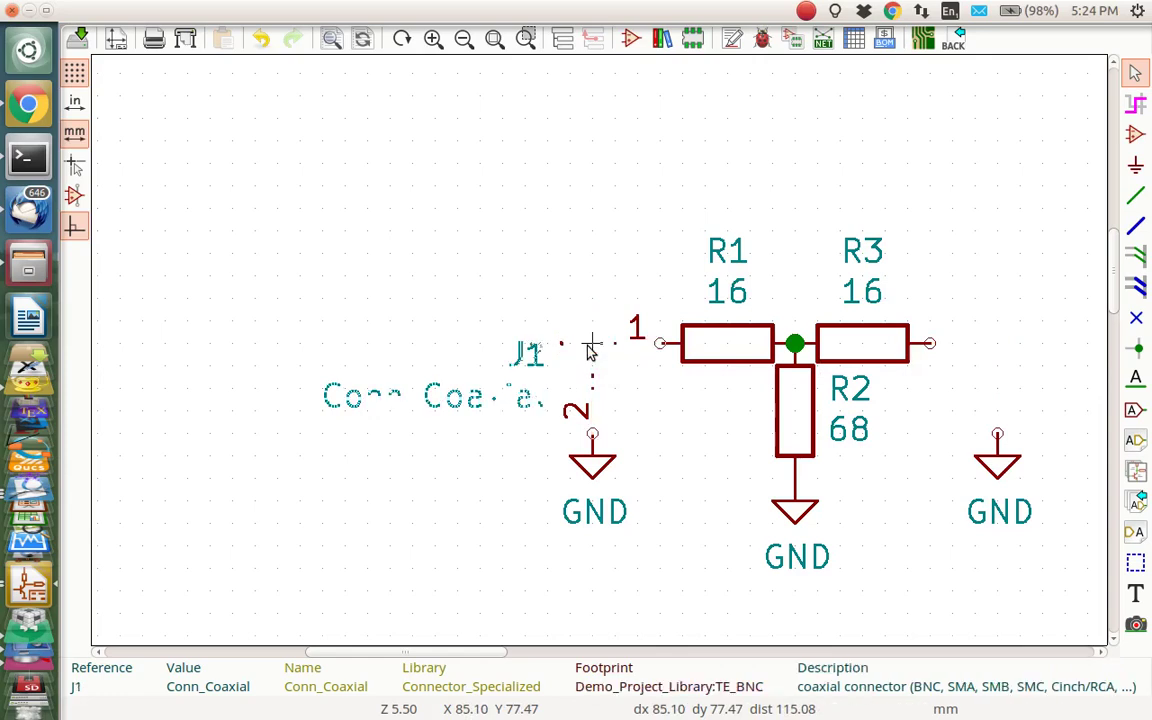
{"action": "key", "text": "c"}
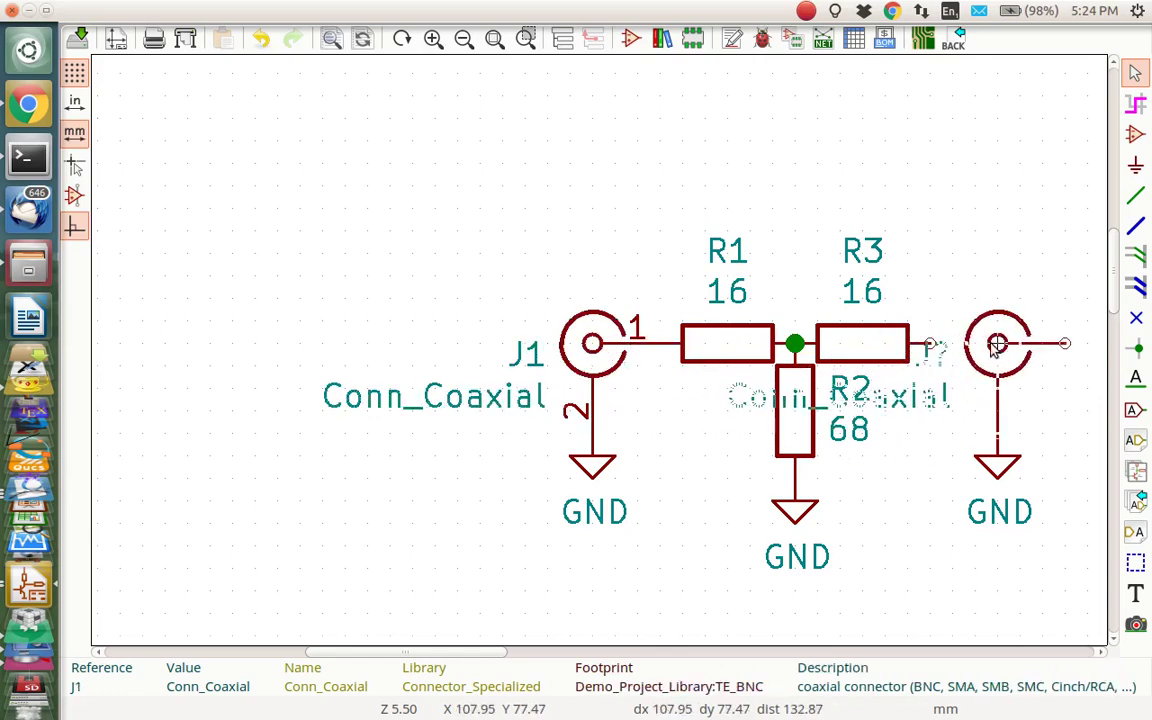
{"action": "key", "text": "y"}
{"action": "left_click", "coordinate": [997, 345]}
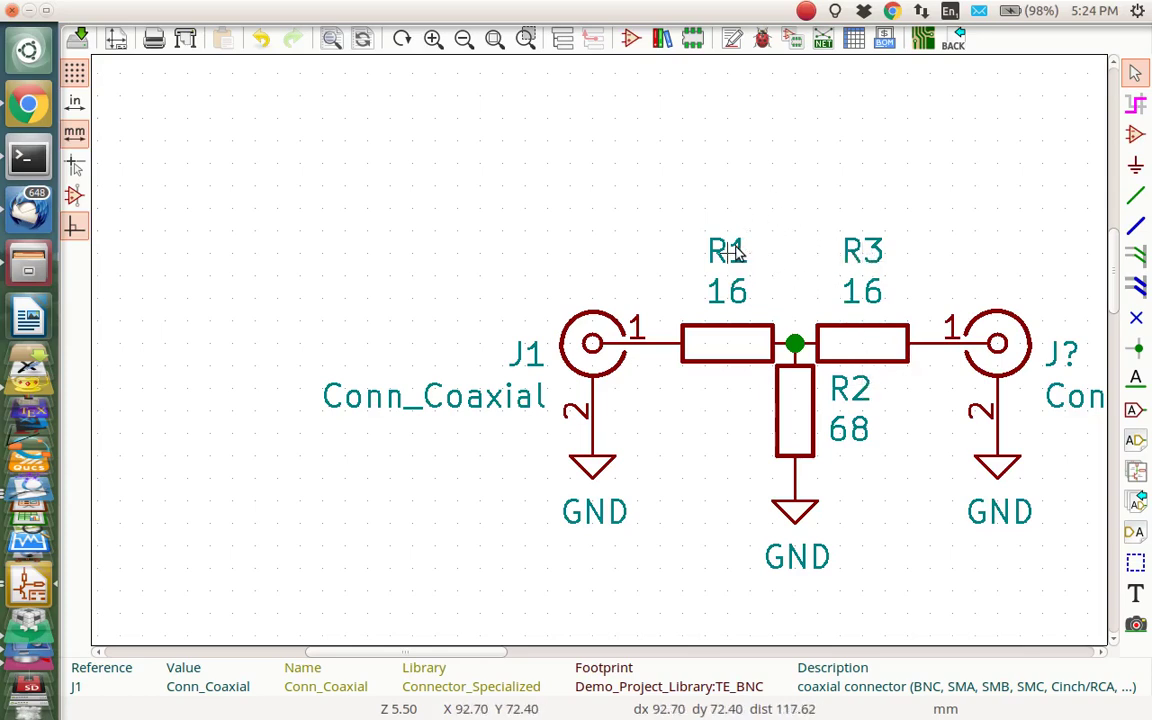
Annotate the unannotated symbols on the entire schematic, keeping existing annotation and sorting components by X position
{"action": "left_click", "coordinate": [731, 40]}
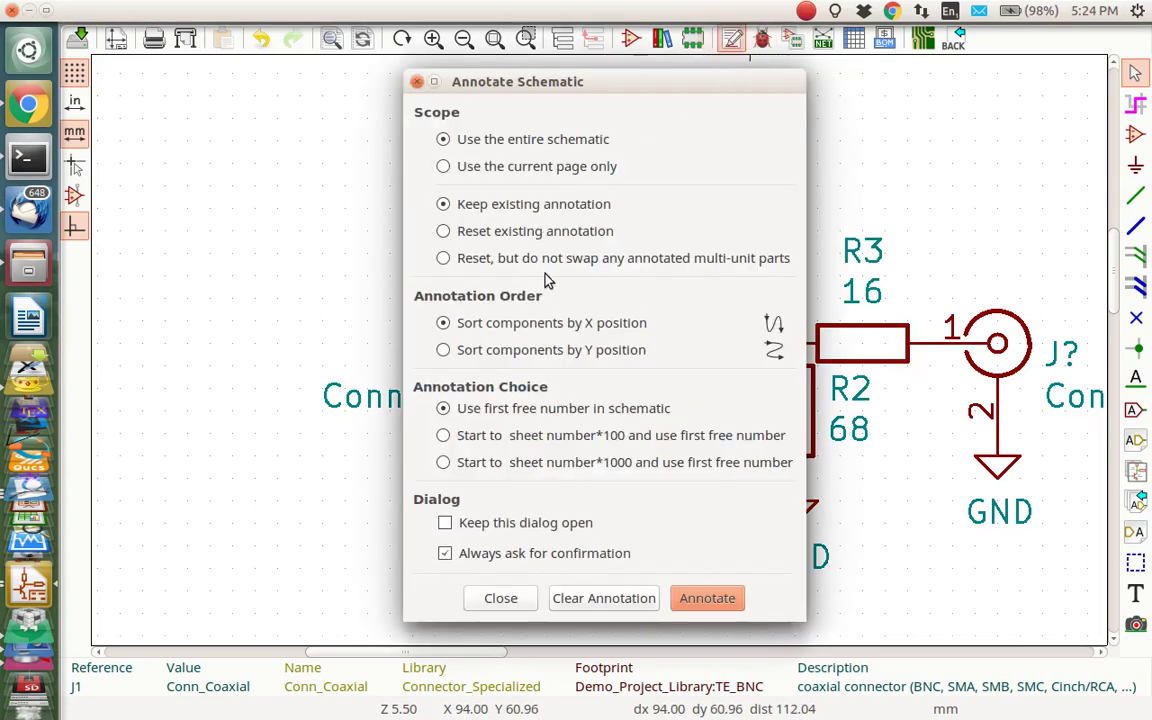
{"action": "left_click", "coordinate": [707, 600]}
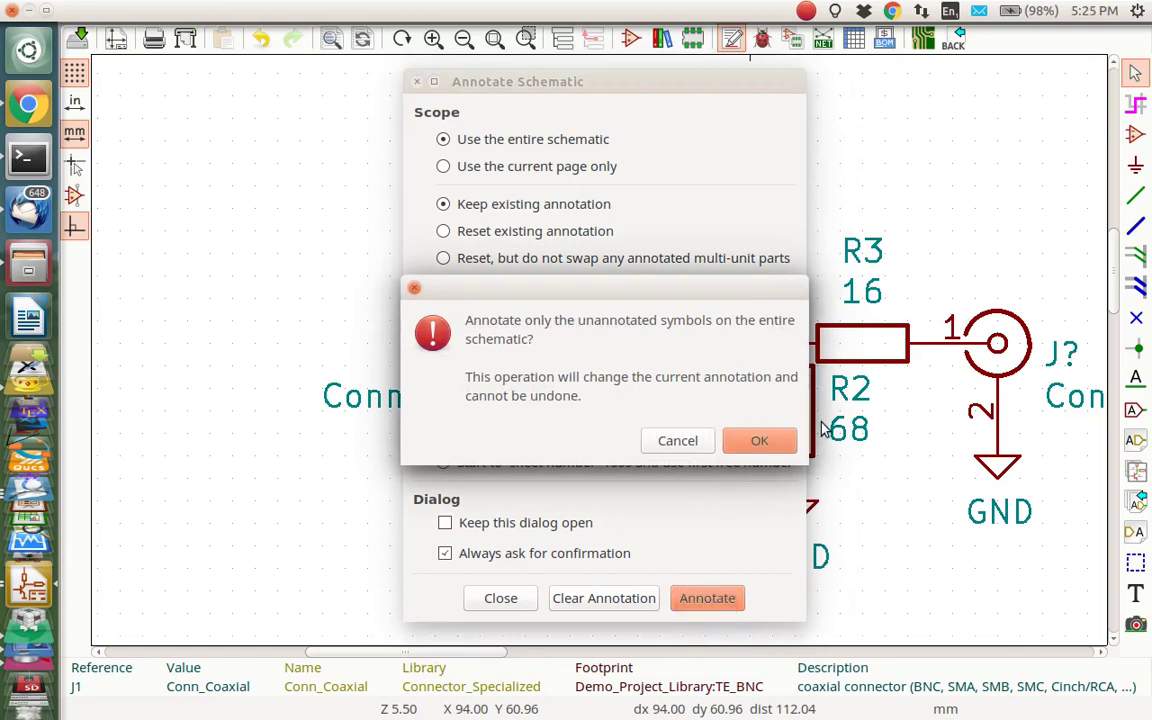
{"action": "left_click", "coordinate": [775, 443]}
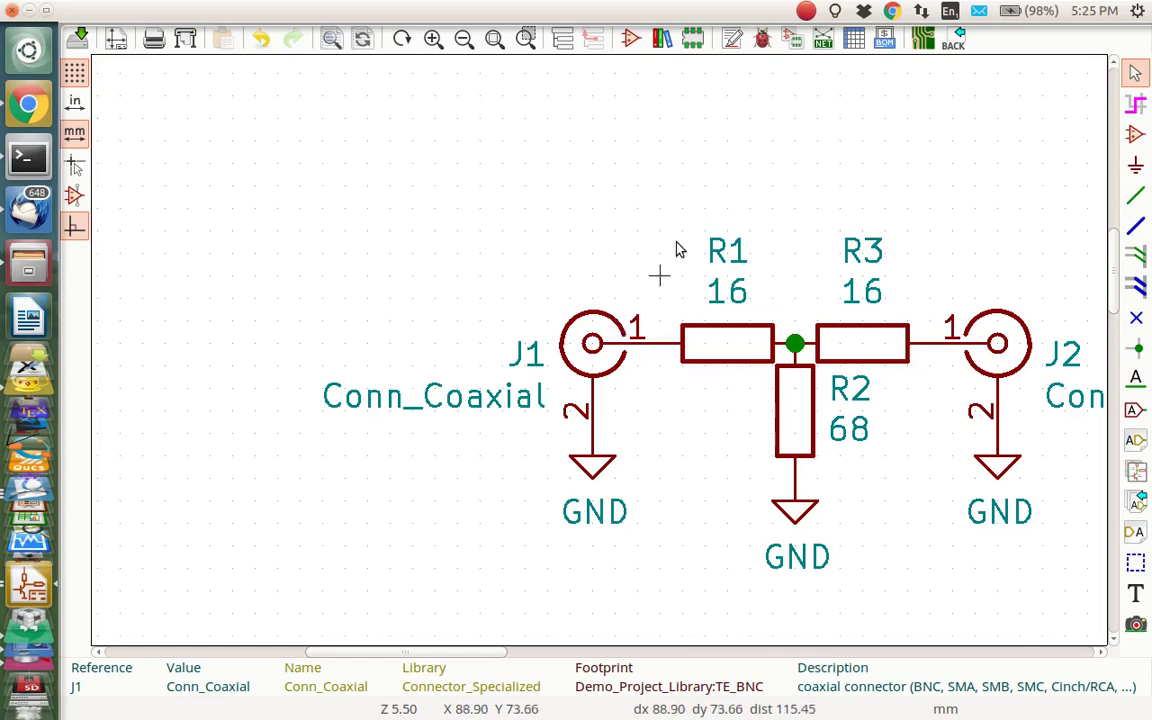
Run the electrical rules check, locate the reported undriven pin in the schematic and close the checker
{"action": "left_click", "coordinate": [762, 38]}
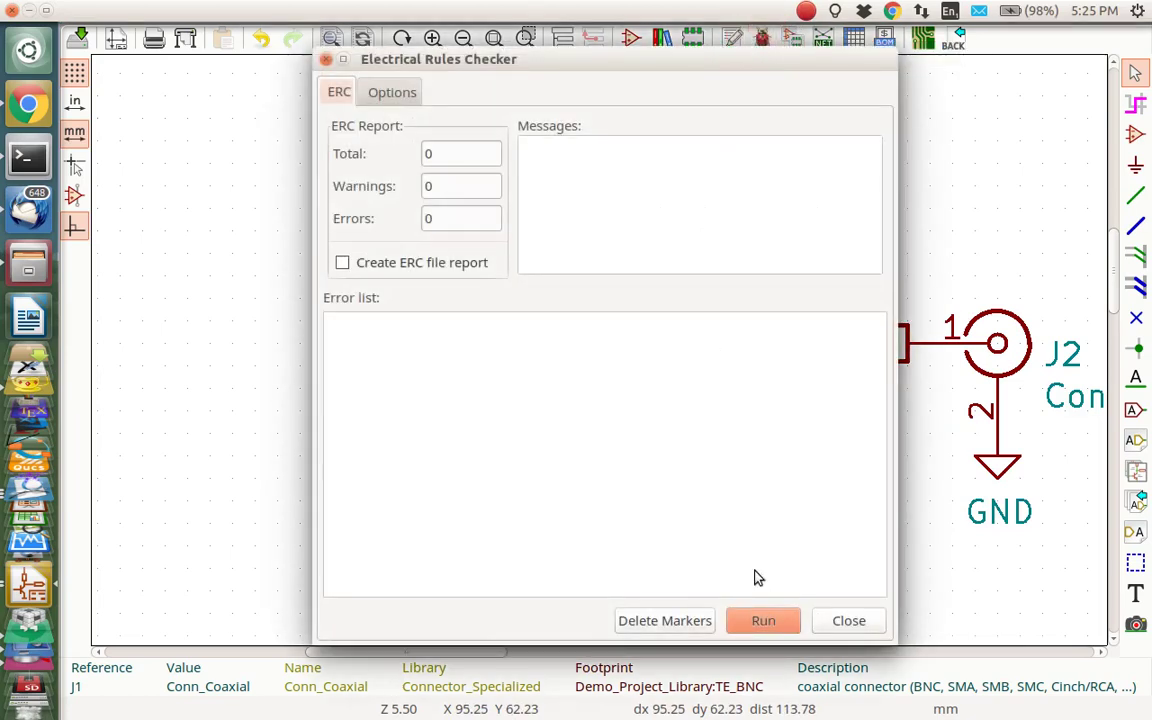
{"action": "left_click", "coordinate": [760, 621]}
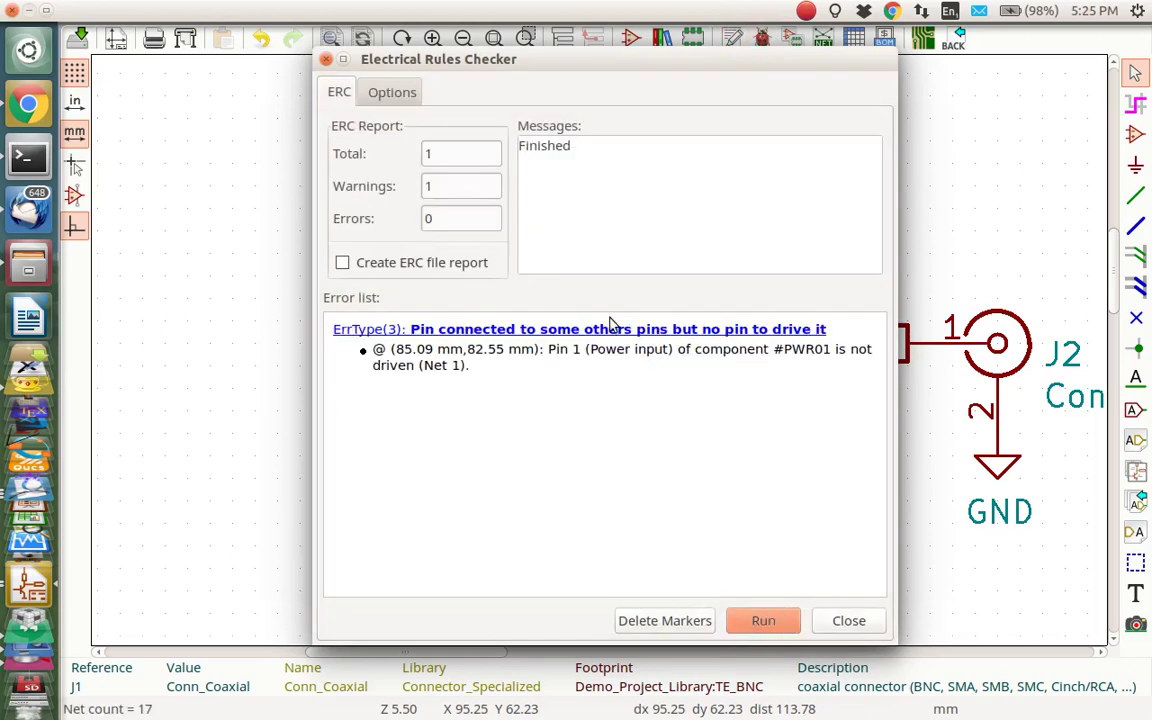
{"action": "left_click", "coordinate": [604, 330]}
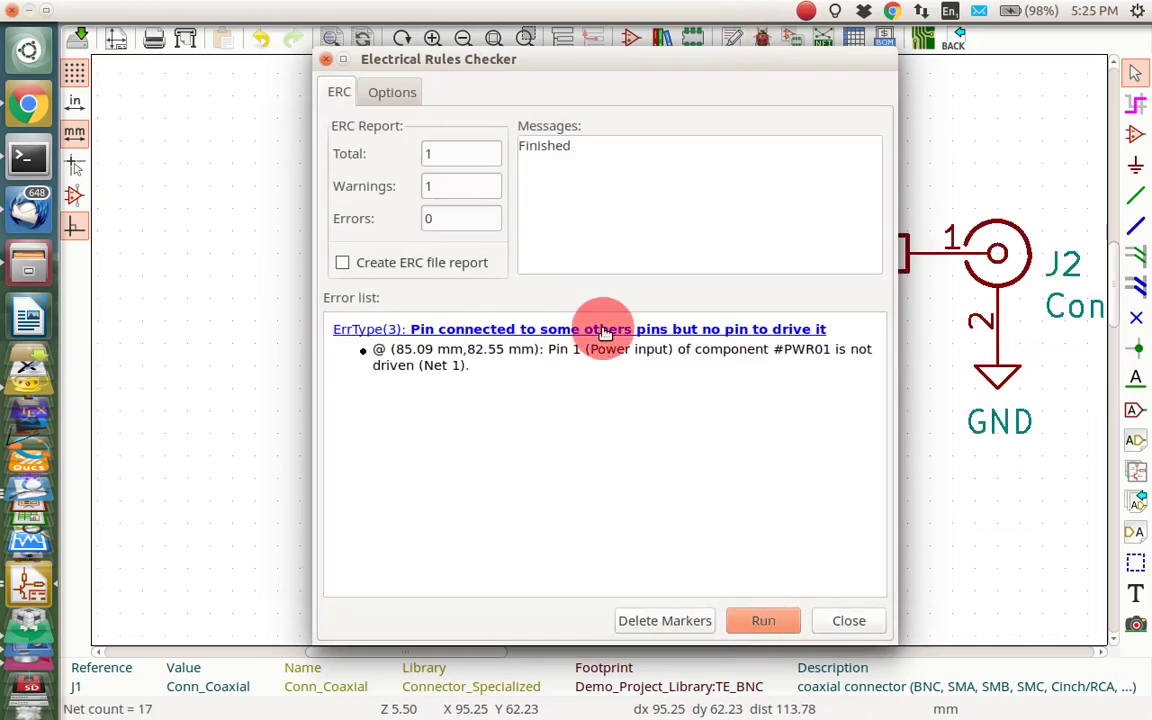
{"action": "left_click", "coordinate": [324, 61]}
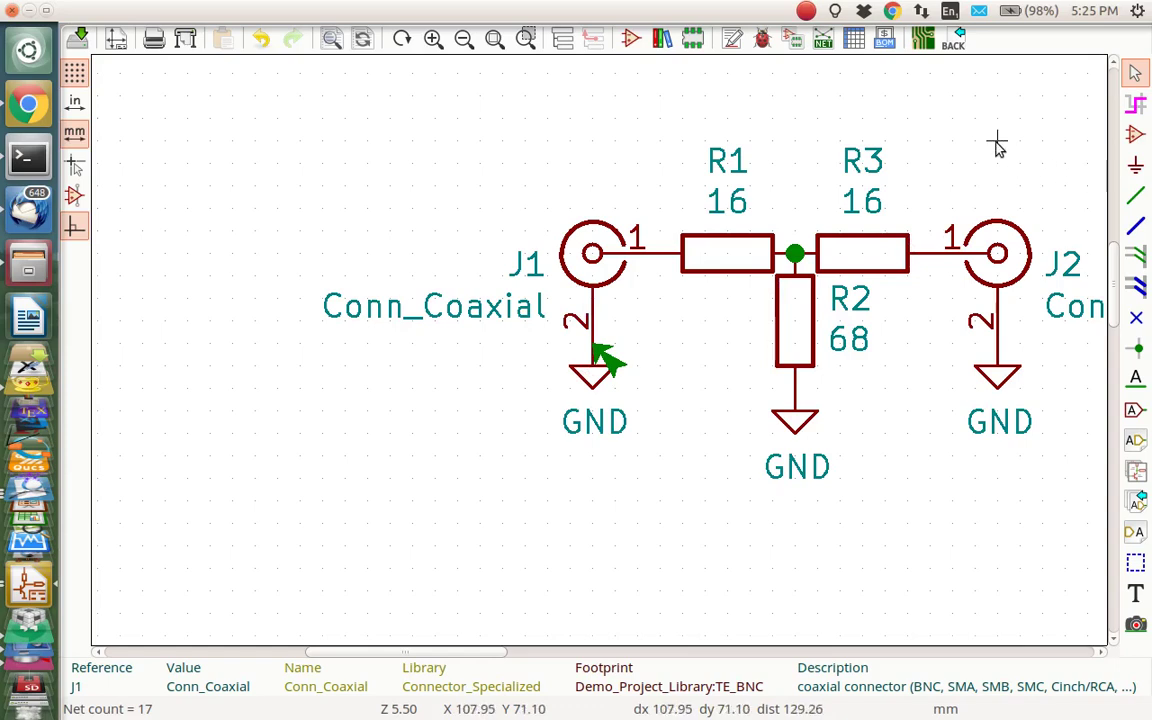
Start adding a power symbol near J1's ground and choose PWR_FLAG from the power library by searching for PWR
{"action": "left_click", "coordinate": [1136, 167]}
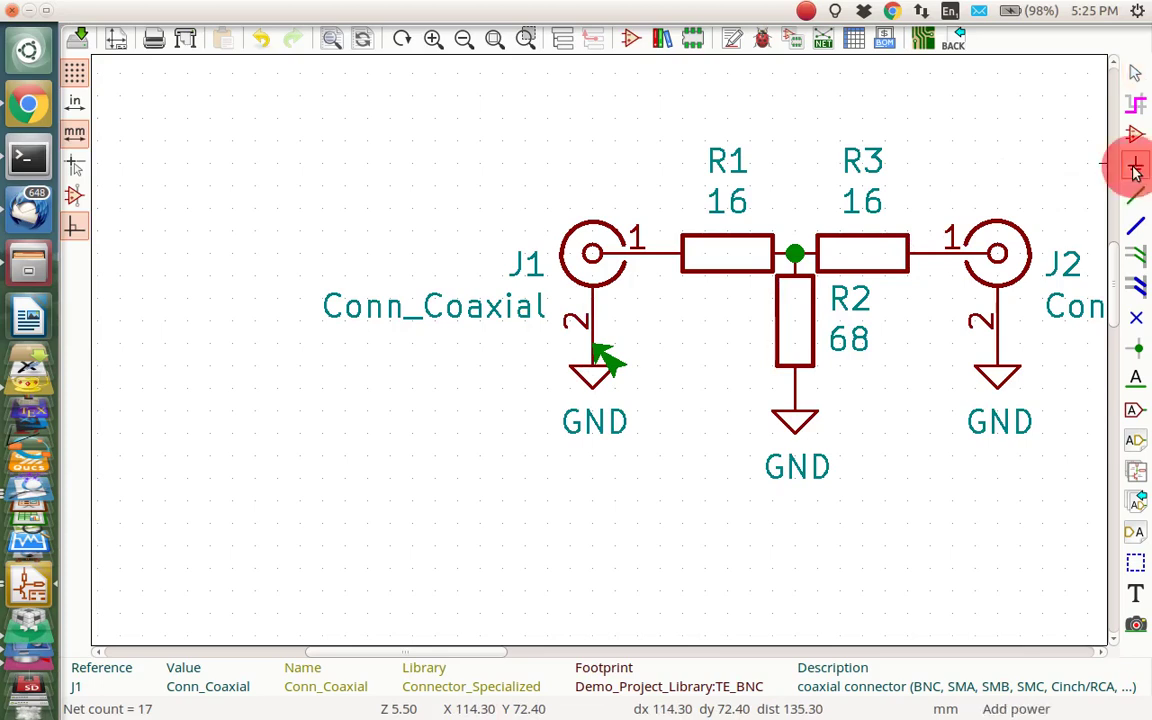
{"action": "left_click", "coordinate": [500, 362]}
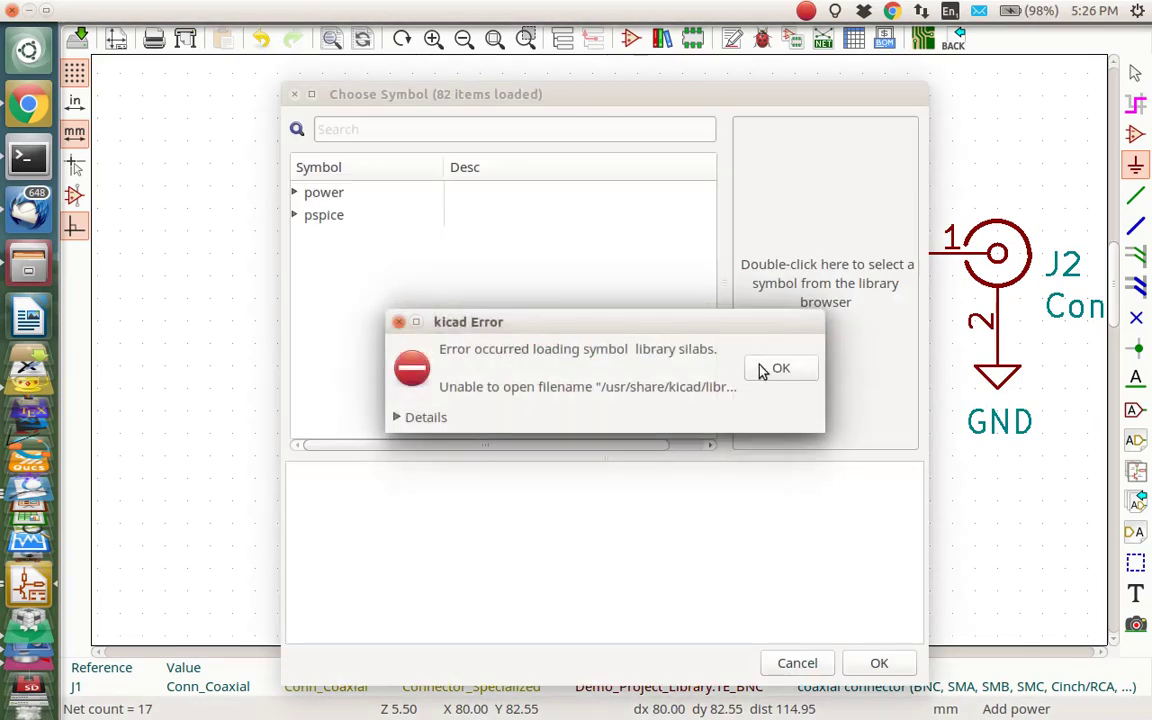
{"action": "left_click", "coordinate": [770, 369]}
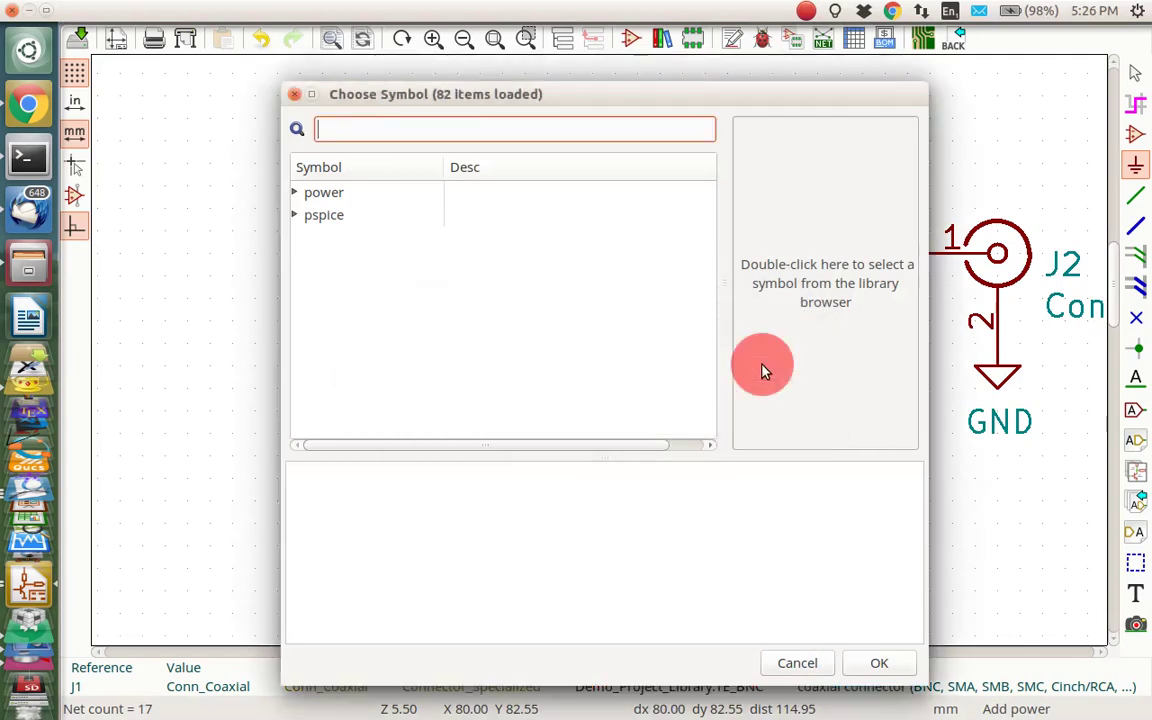
{"action": "left_click", "coordinate": [461, 132]}
{"action": "type", "text": "p"}
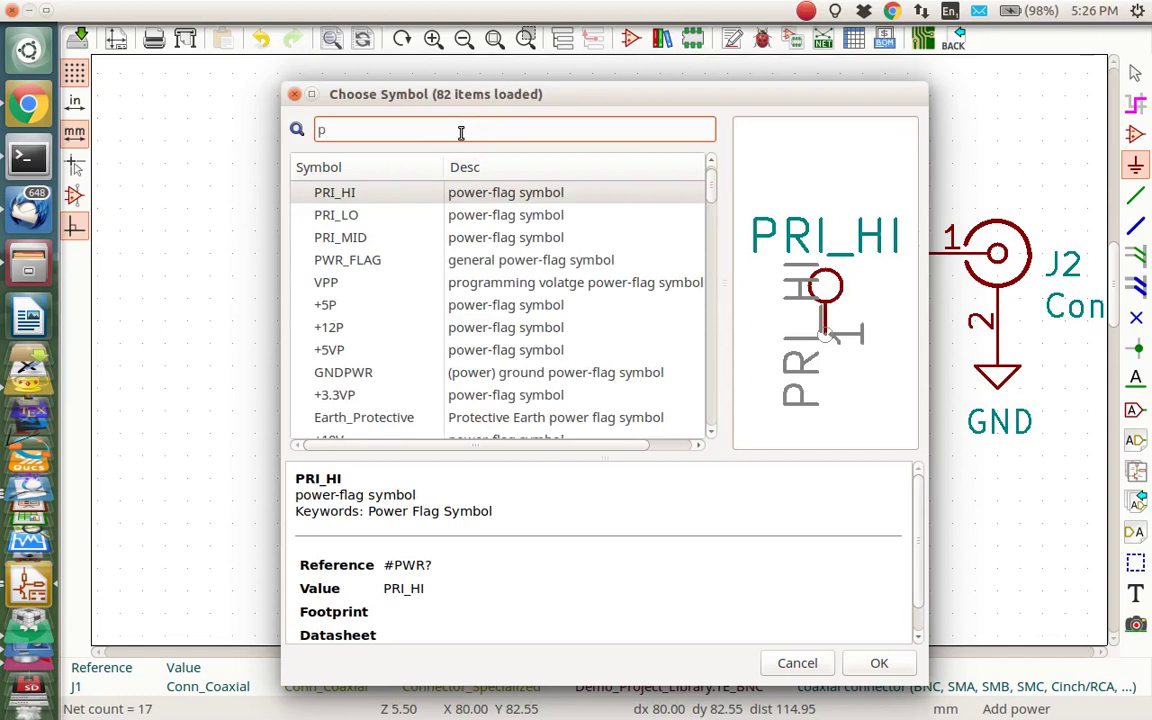
{"action": "key", "text": "BackSpace"}
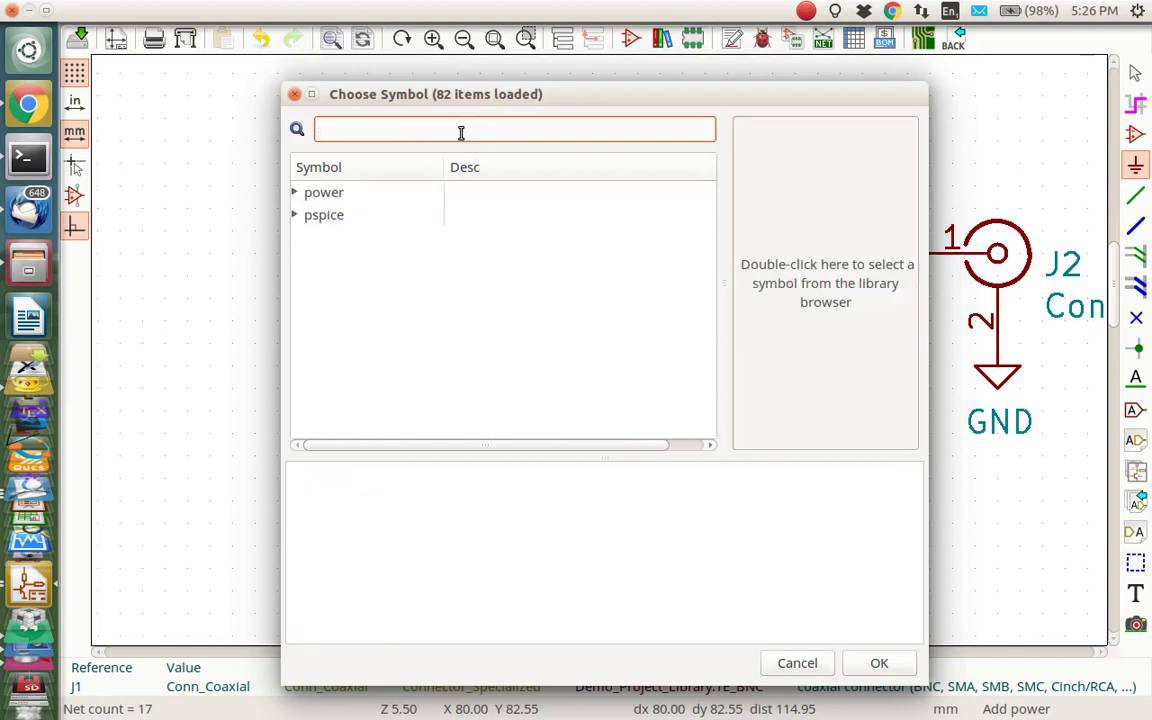
{"action": "type", "text": "PWR"}
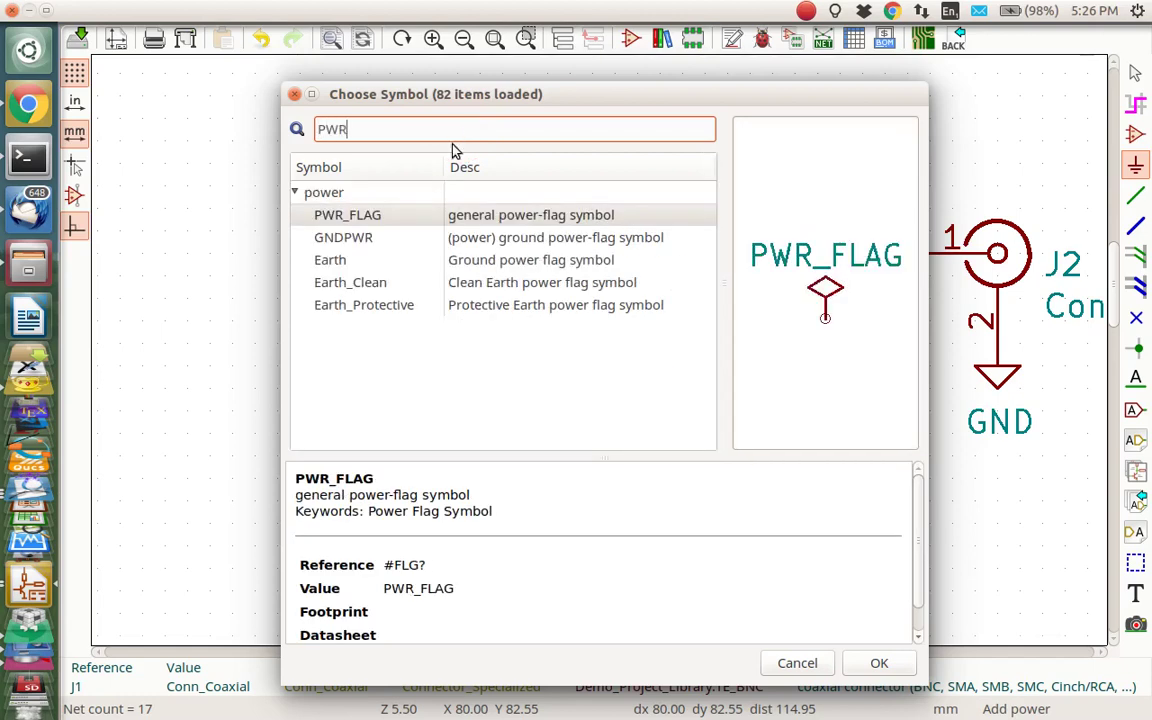
{"action": "left_click", "coordinate": [420, 220]}
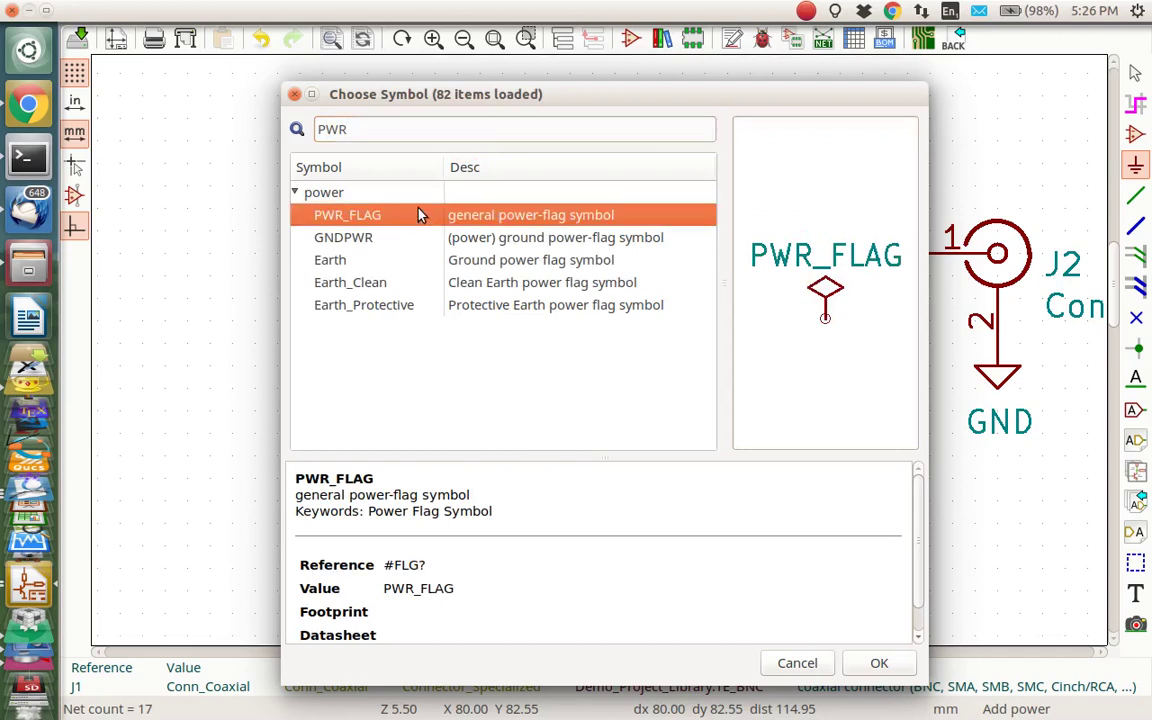
{"action": "left_click", "coordinate": [872, 665]}
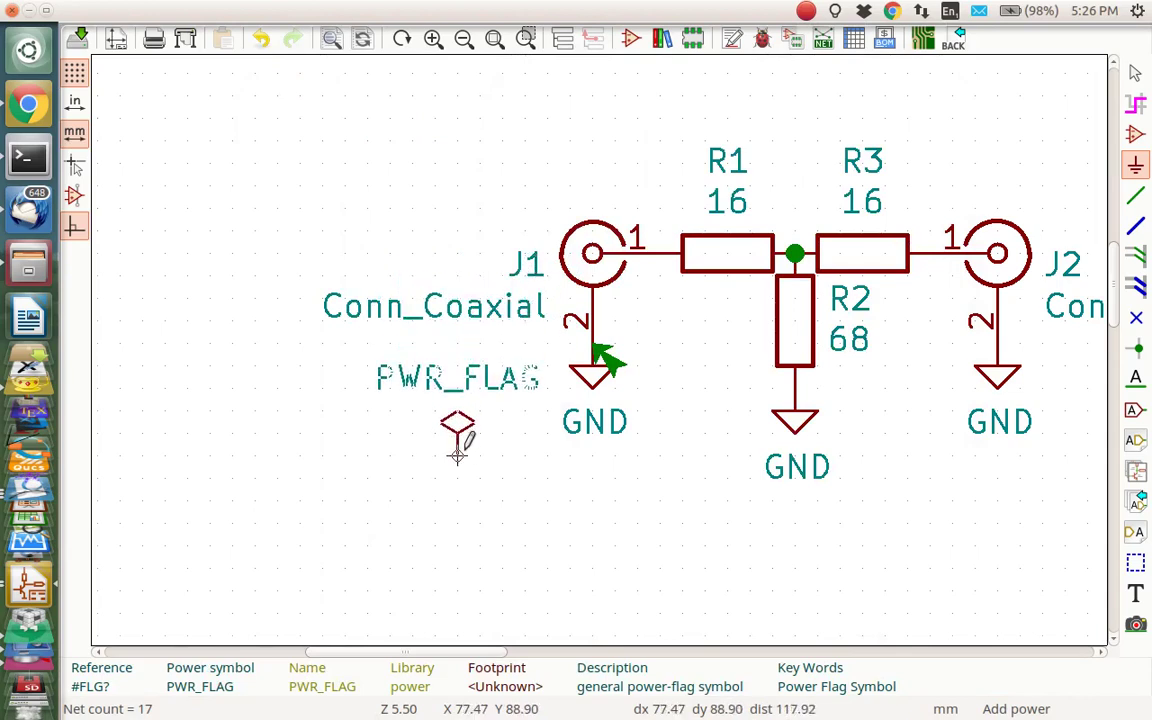
Rotate the PWR_FLAG symbol sideways and place its pin on the junction between J1's pin 2 and GND
{"action": "key", "text": "r"}
{"action": "key", "text": "r"}
{"action": "key", "text": "r"}
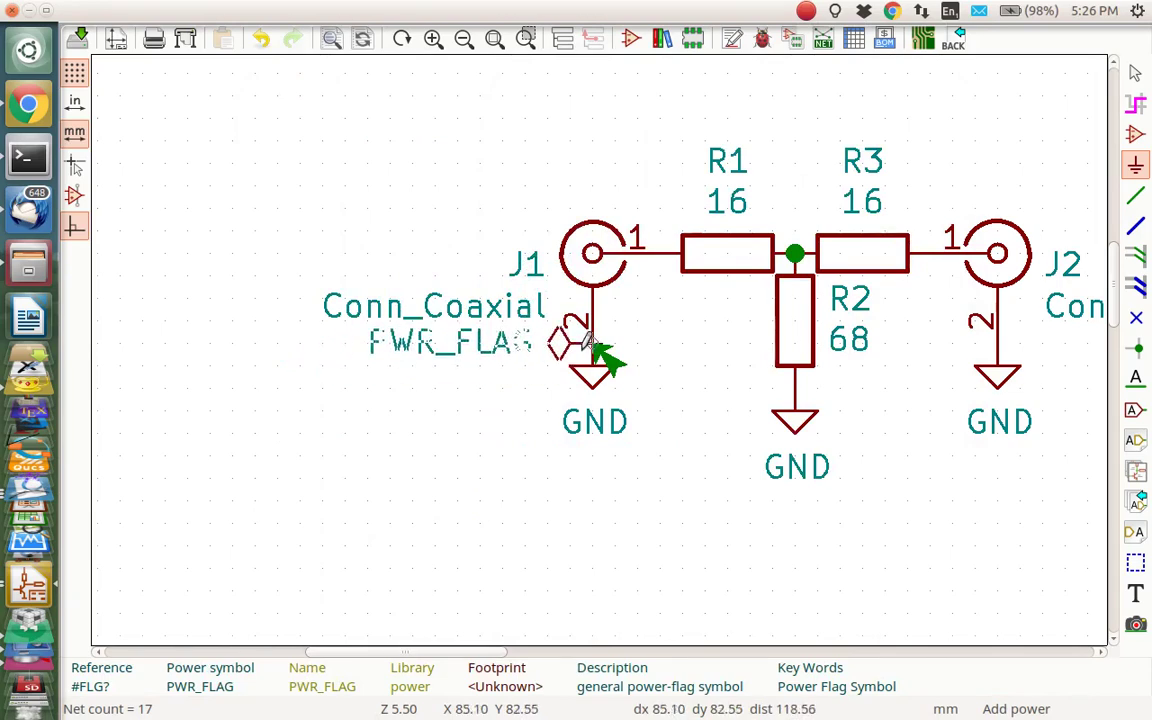
{"action": "left_click", "coordinate": [592, 345]}
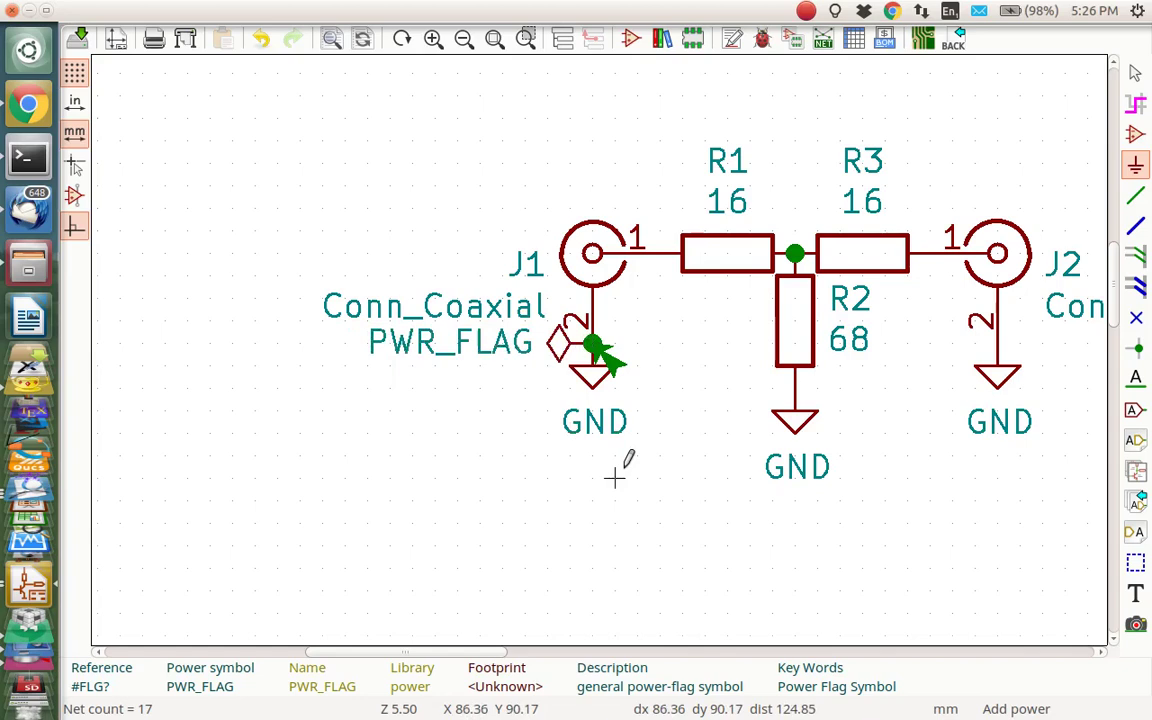
Rerun the electrical rules check on the schematic with the power flag in place and close the checker
{"action": "left_click", "coordinate": [761, 40]}
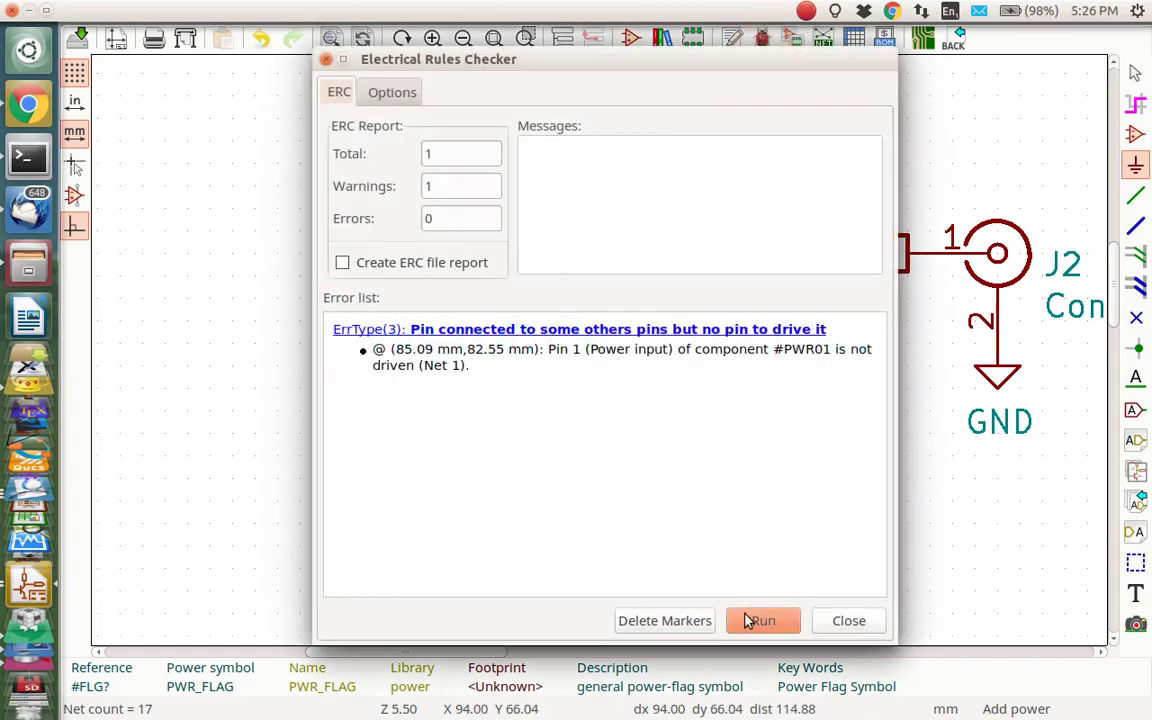
{"action": "left_click", "coordinate": [750, 620]}
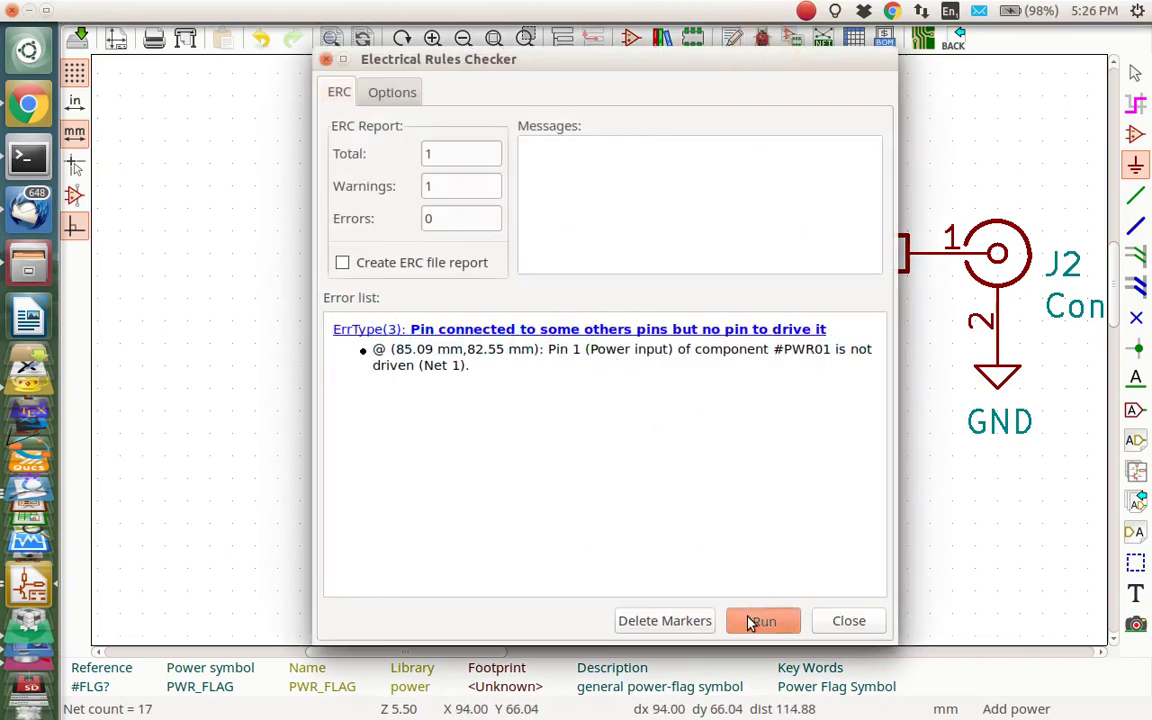
{"action": "left_click", "coordinate": [848, 621]}
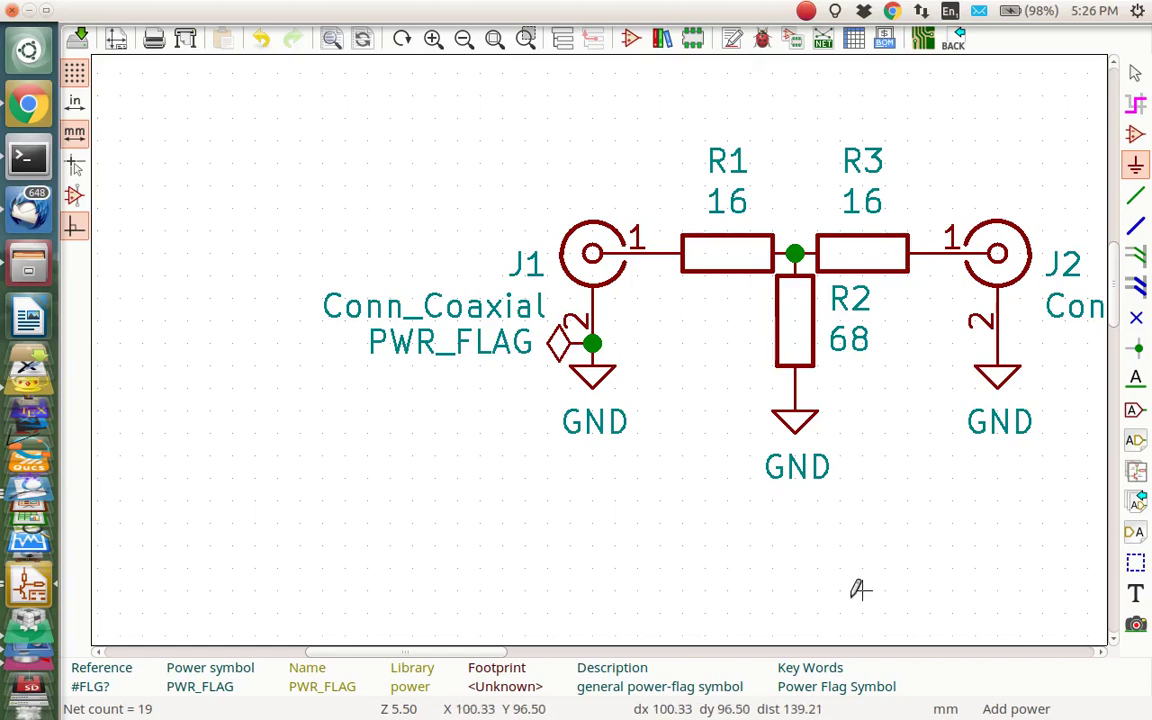
Add the text "6 dB Attenuator" above and to the left of connector J1
{"action": "left_click", "coordinate": [1136, 593]}
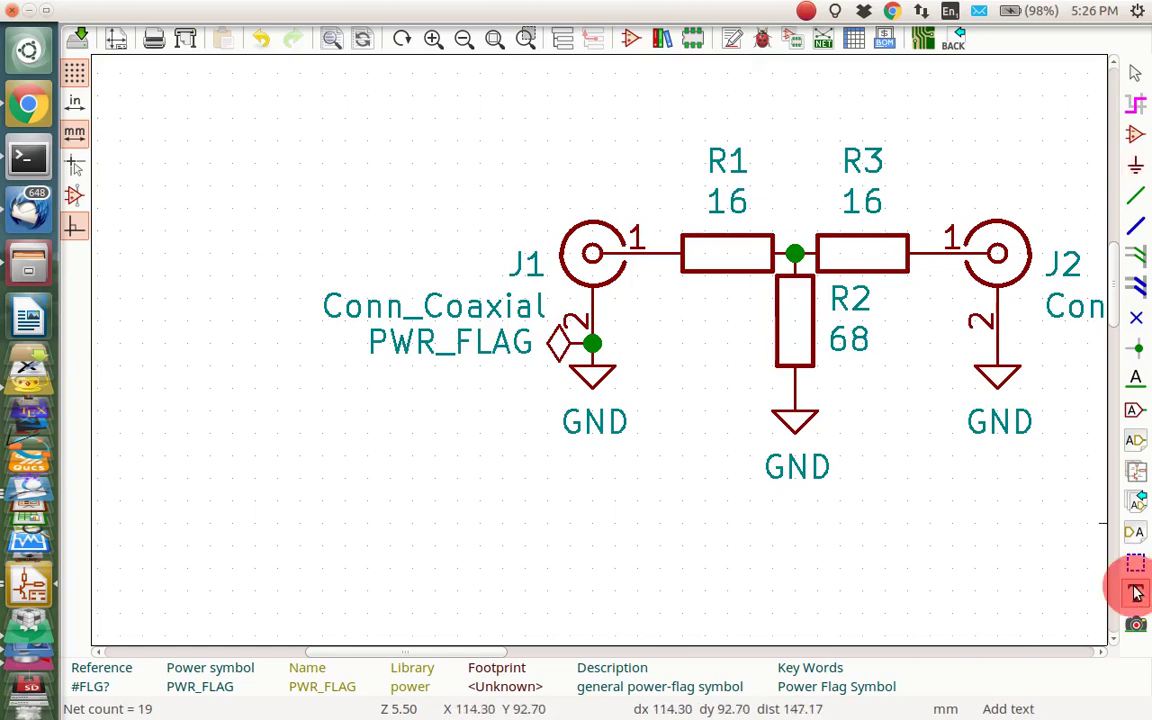
{"action": "left_click", "coordinate": [525, 117]}
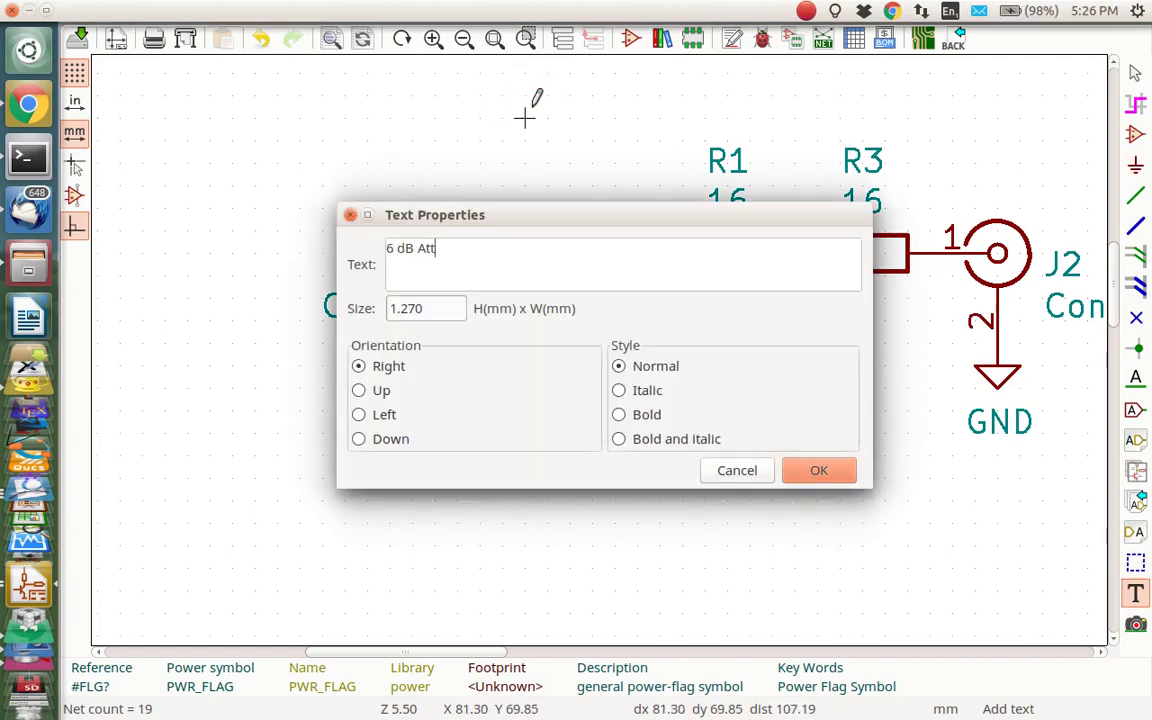
{"action": "type", "text": "6 dB Attenuator"}
{"action": "key", "text": "BackSpace"}
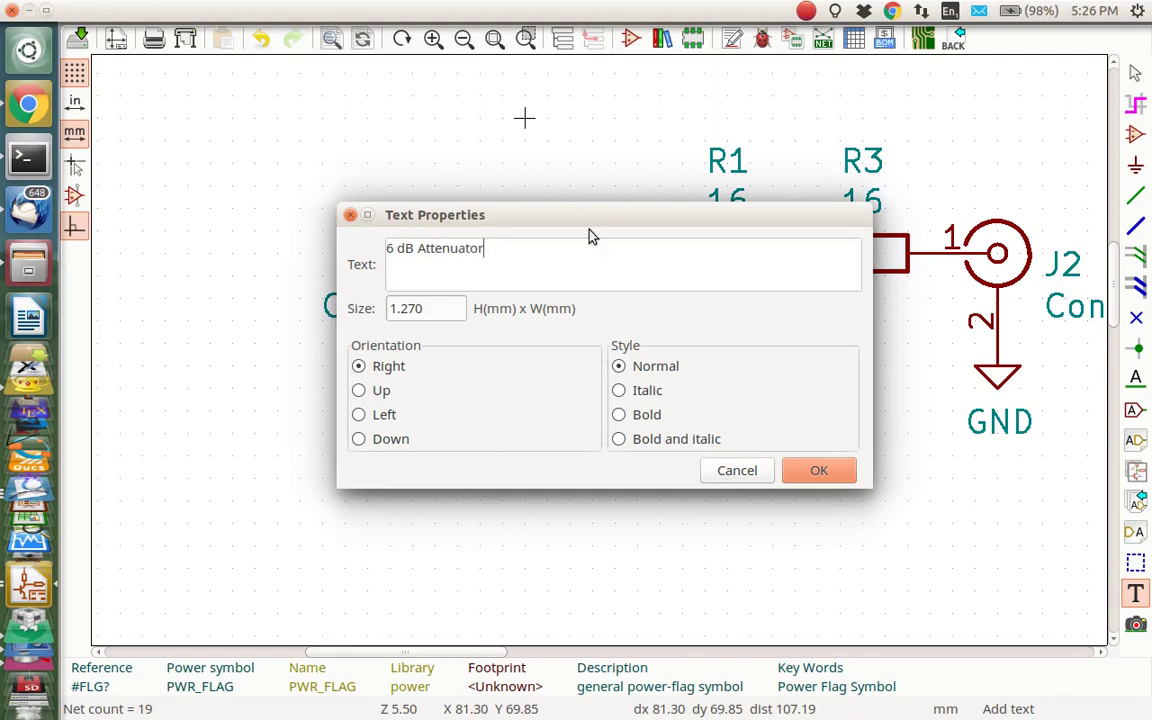
{"action": "left_click", "coordinate": [834, 470]}
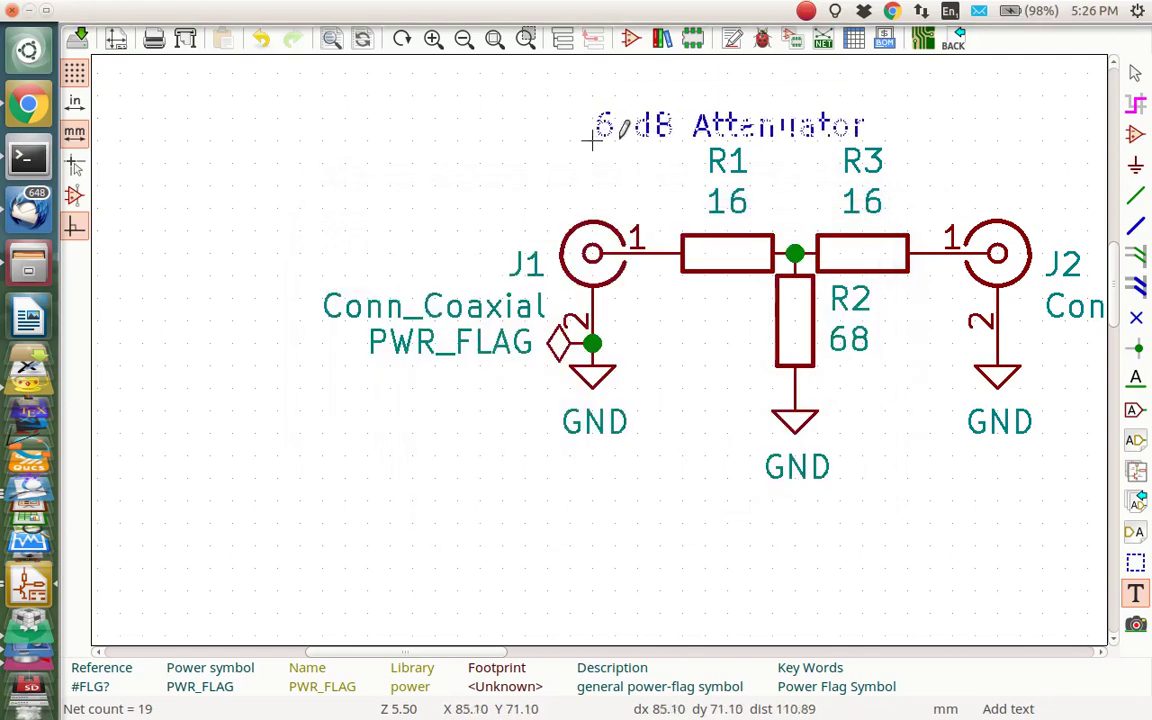
{"action": "left_click", "coordinate": [368, 162]}
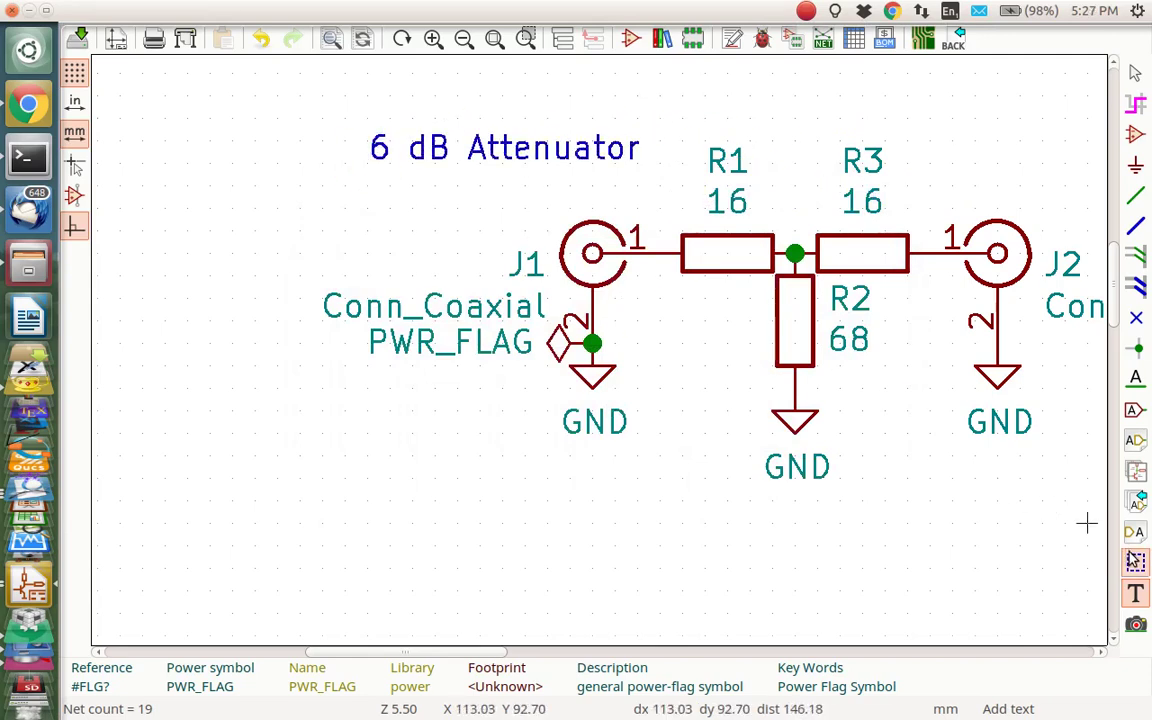
Draw a closed dashed graphic-line rectangle, about 57 mm wide and 24 mm high, around the whole attenuator circuit and its title
{"action": "left_click", "coordinate": [1136, 562]}
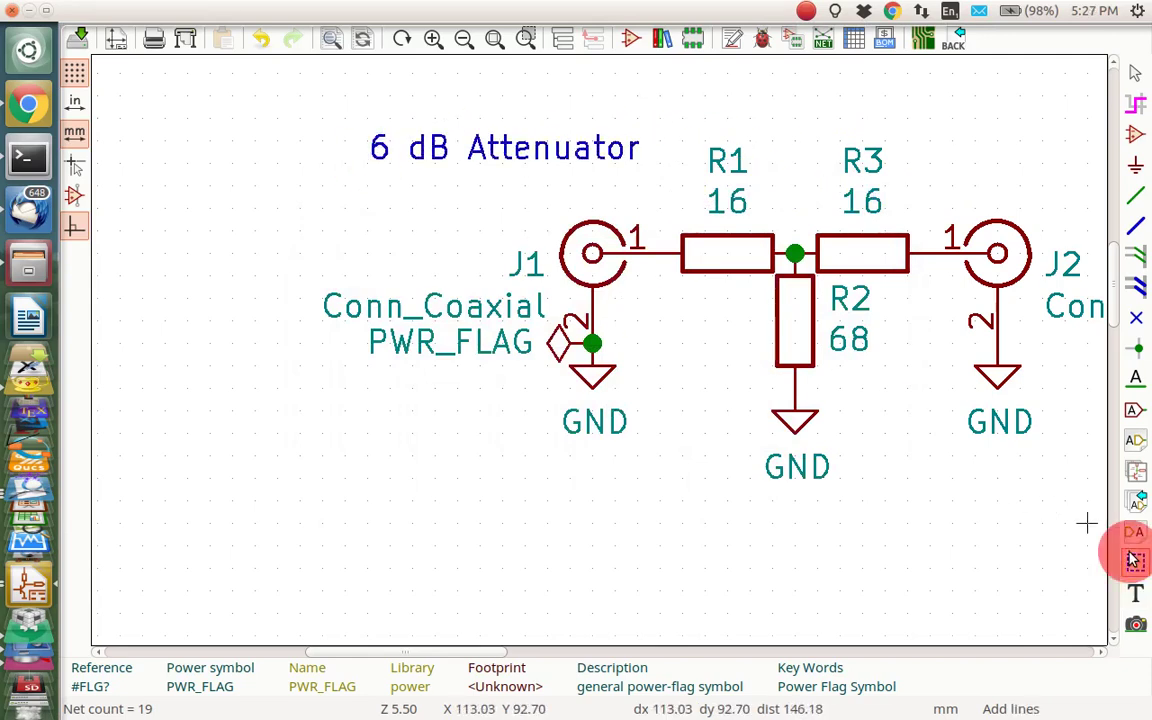
{"action": "left_click", "coordinate": [277, 96]}
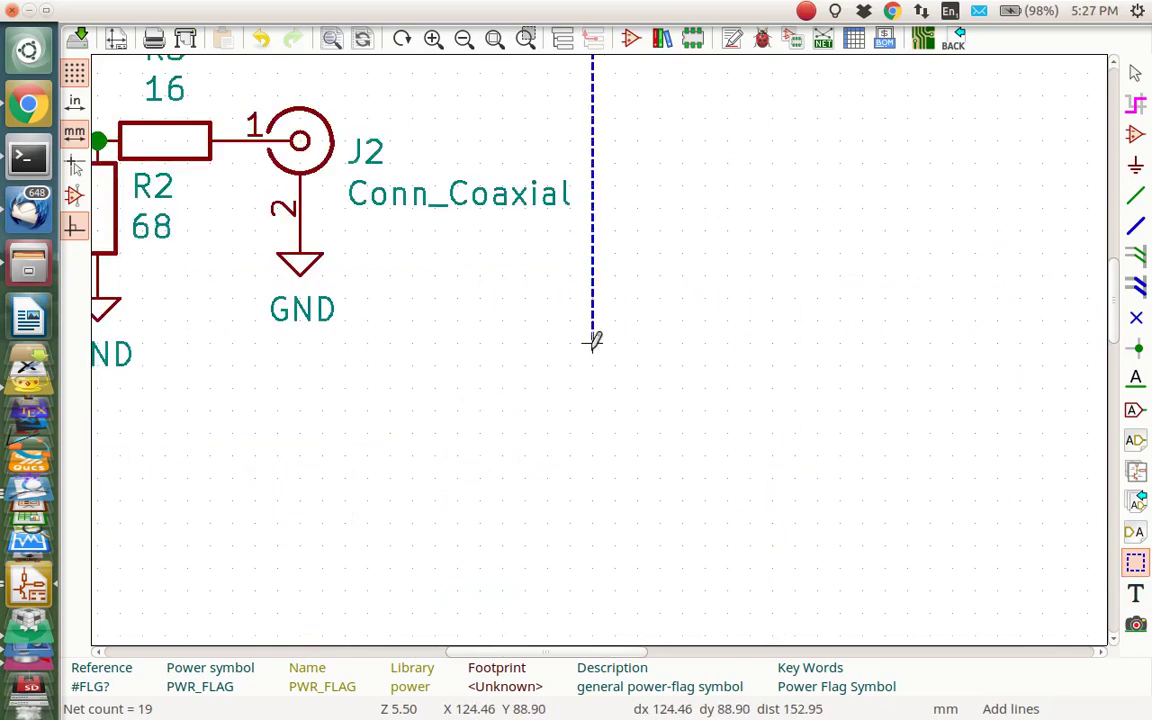
{"action": "left_click", "coordinate": [593, 405]}
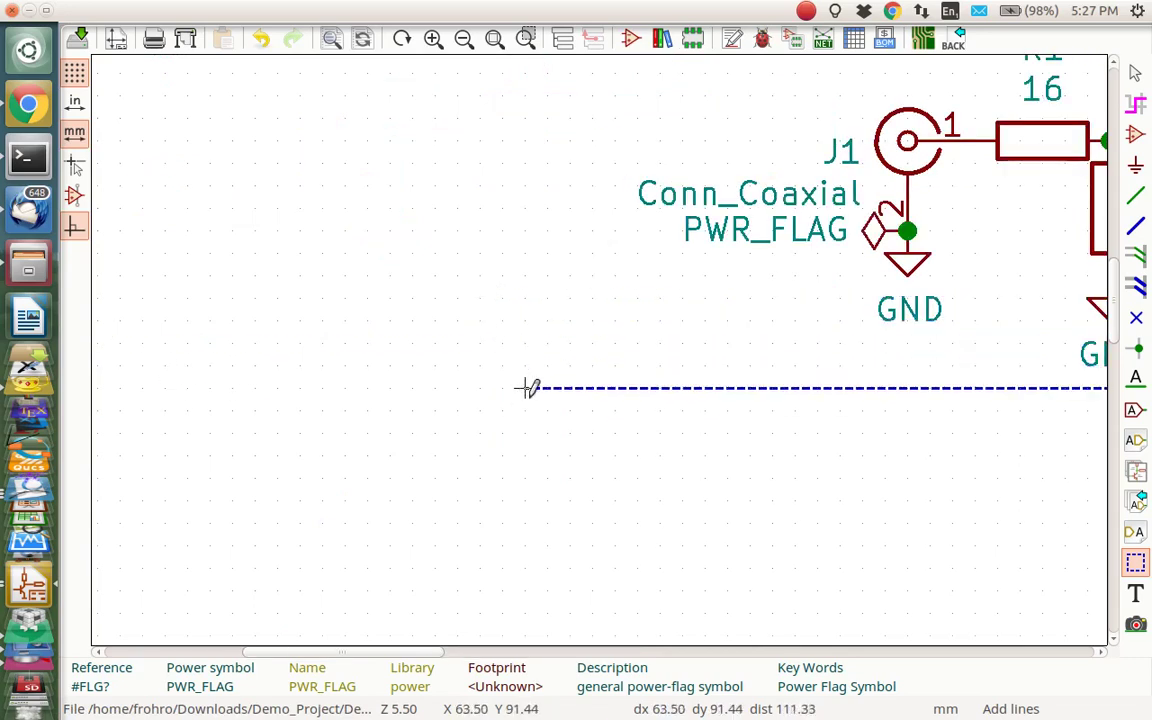
{"action": "left_click", "coordinate": [547, 409]}
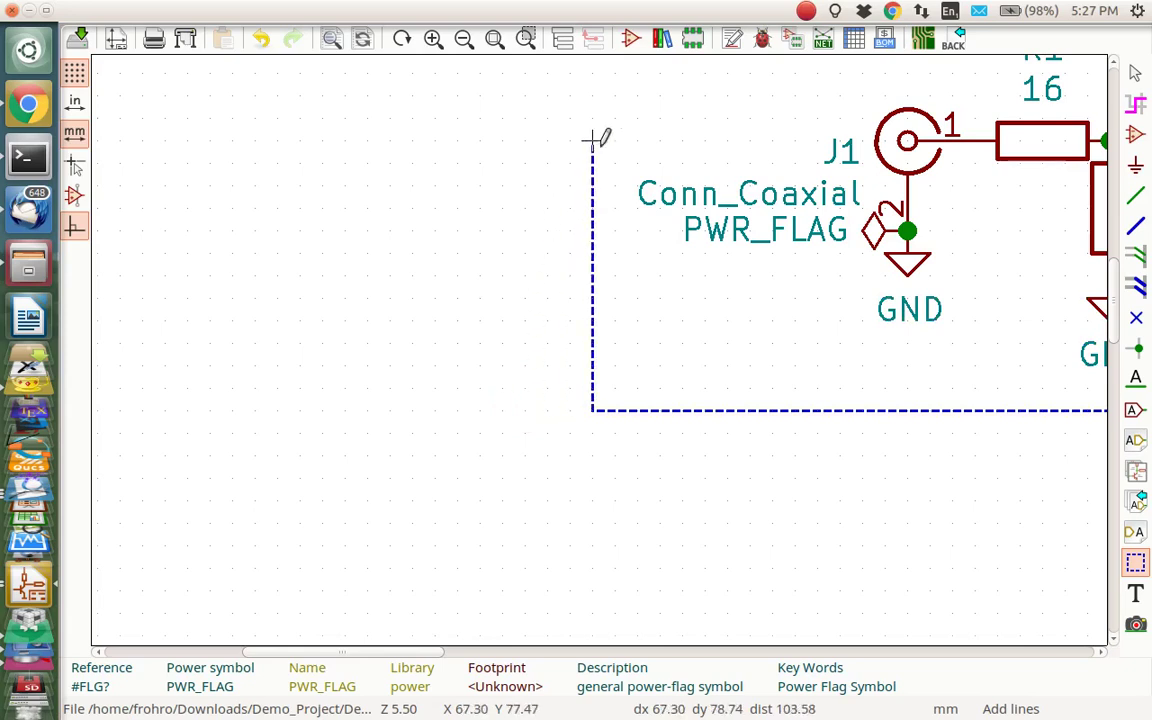
{"action": "scroll", "coordinate": [599, 134], "scroll_direction": "up", "scroll_amount": 1}
{"action": "scroll", "coordinate": [593, 343], "scroll_direction": "down", "scroll_amount": 2}
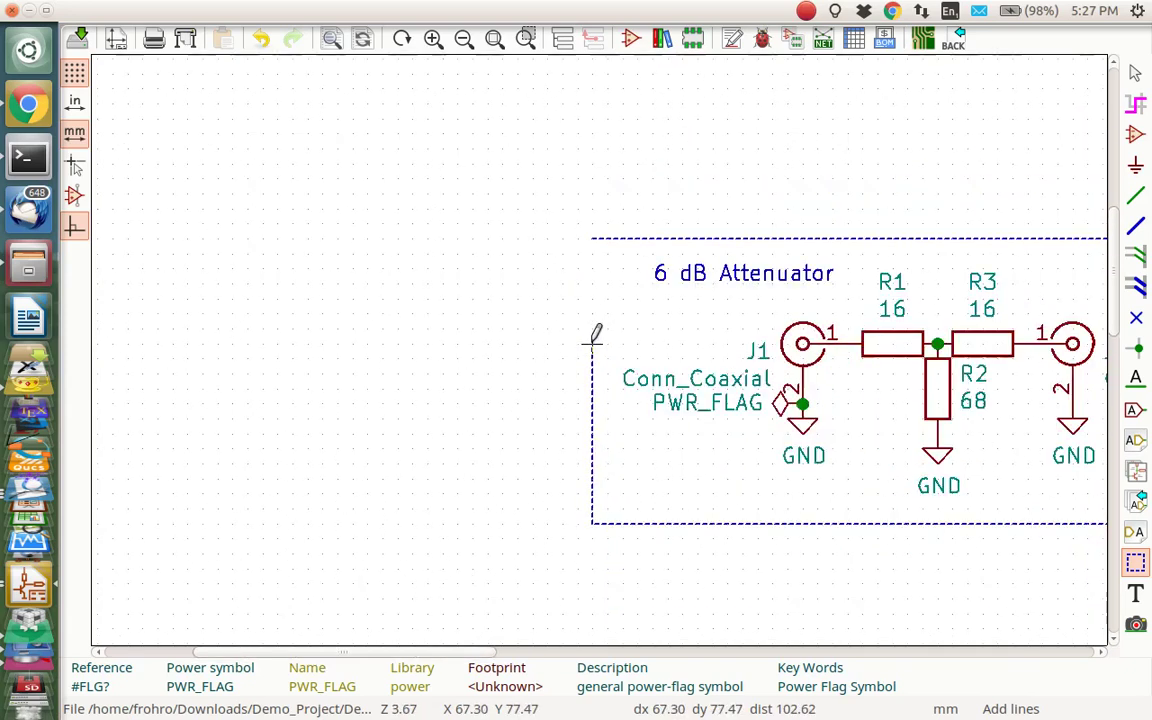
{"action": "left_click", "coordinate": [592, 237]}
{"action": "left_click", "coordinate": [592, 237]}
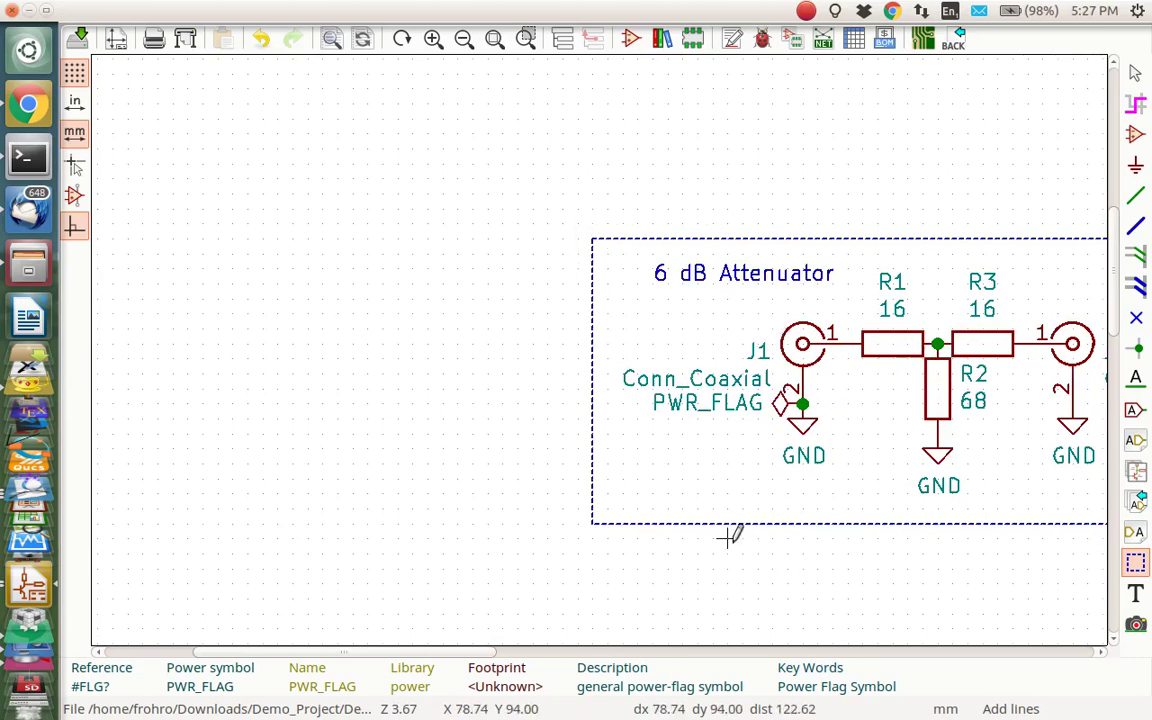
Examine the framed attenuator circuit up close and its placement on the whole sheet relative to the title block
{"action": "scroll", "coordinate": [731, 537], "scroll_direction": "down", "scroll_amount": 1}
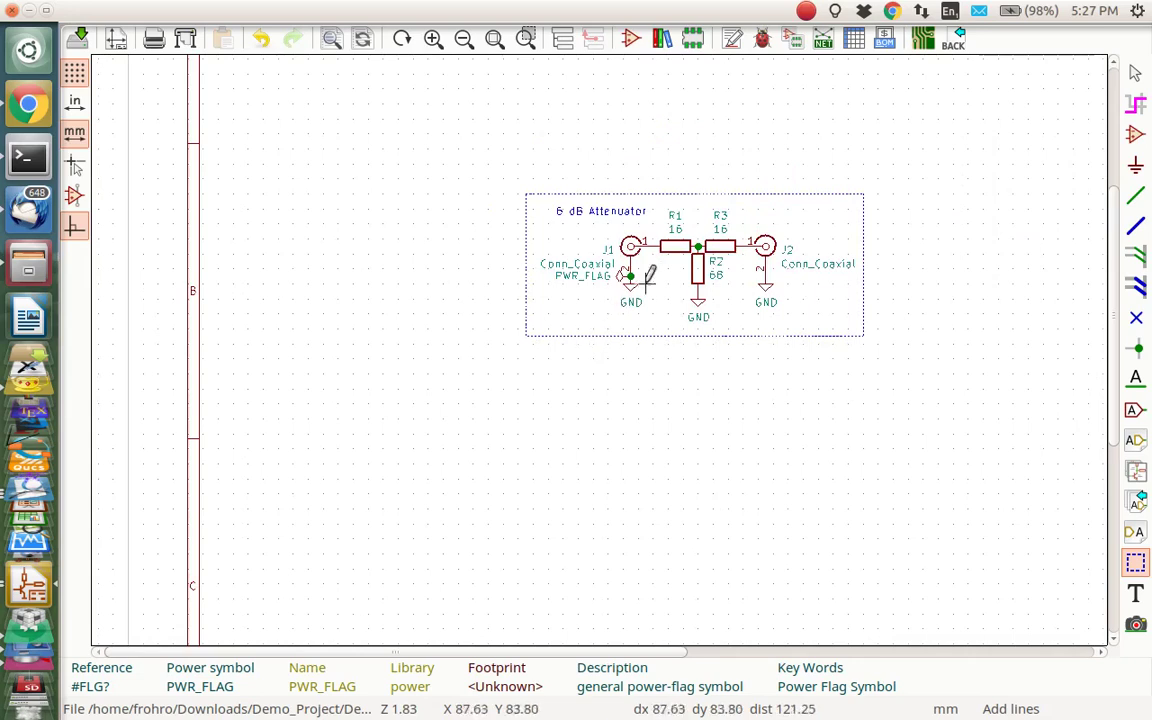
{"action": "scroll", "coordinate": [668, 258], "scroll_direction": "up", "scroll_amount": 2}
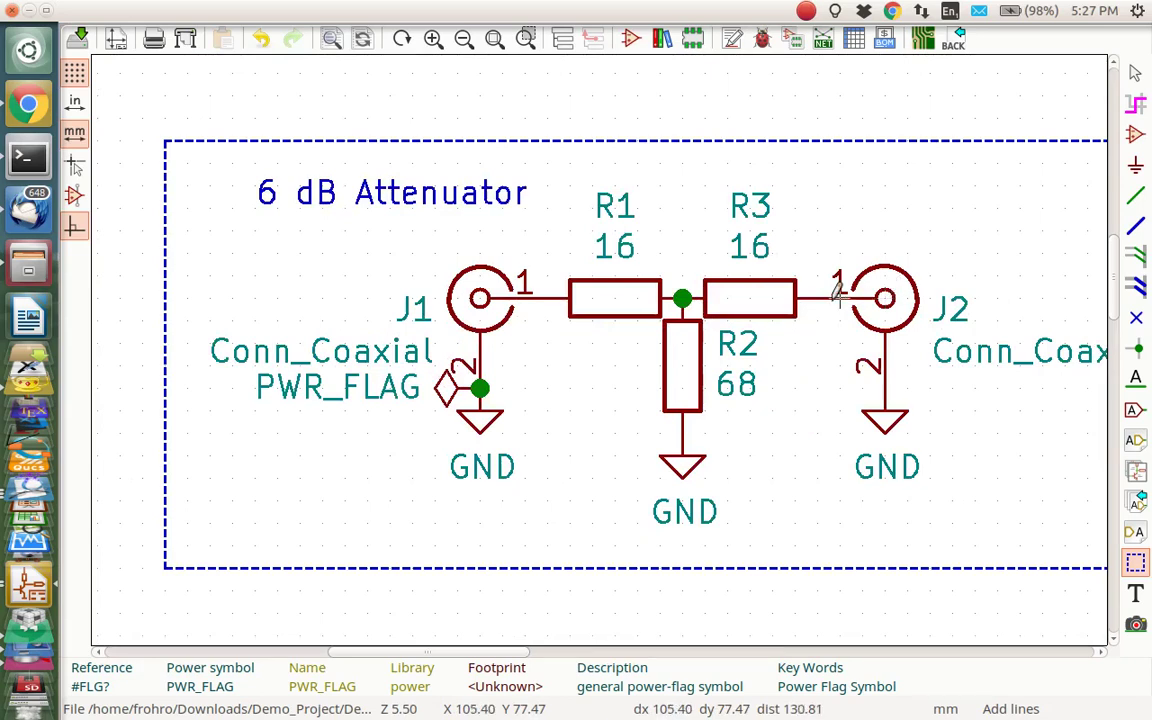
{"action": "scroll", "coordinate": [838, 291], "scroll_direction": "down", "scroll_amount": 1}
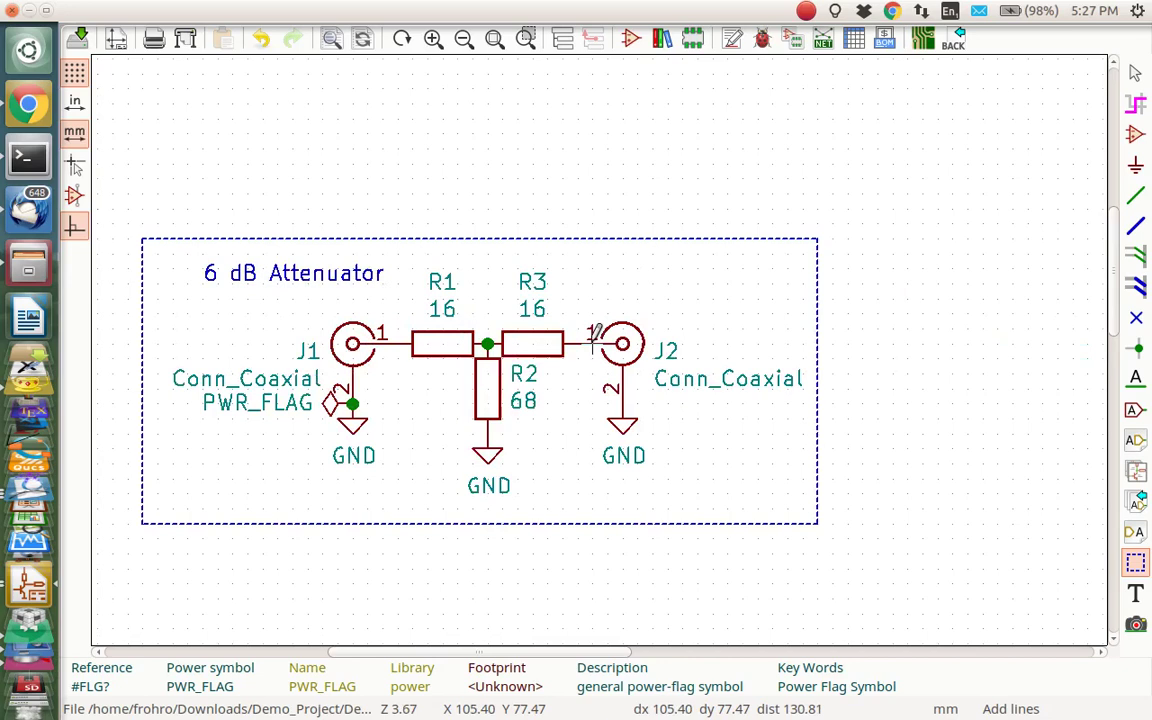
{"action": "scroll", "coordinate": [595, 338], "scroll_direction": "down", "scroll_amount": 1}
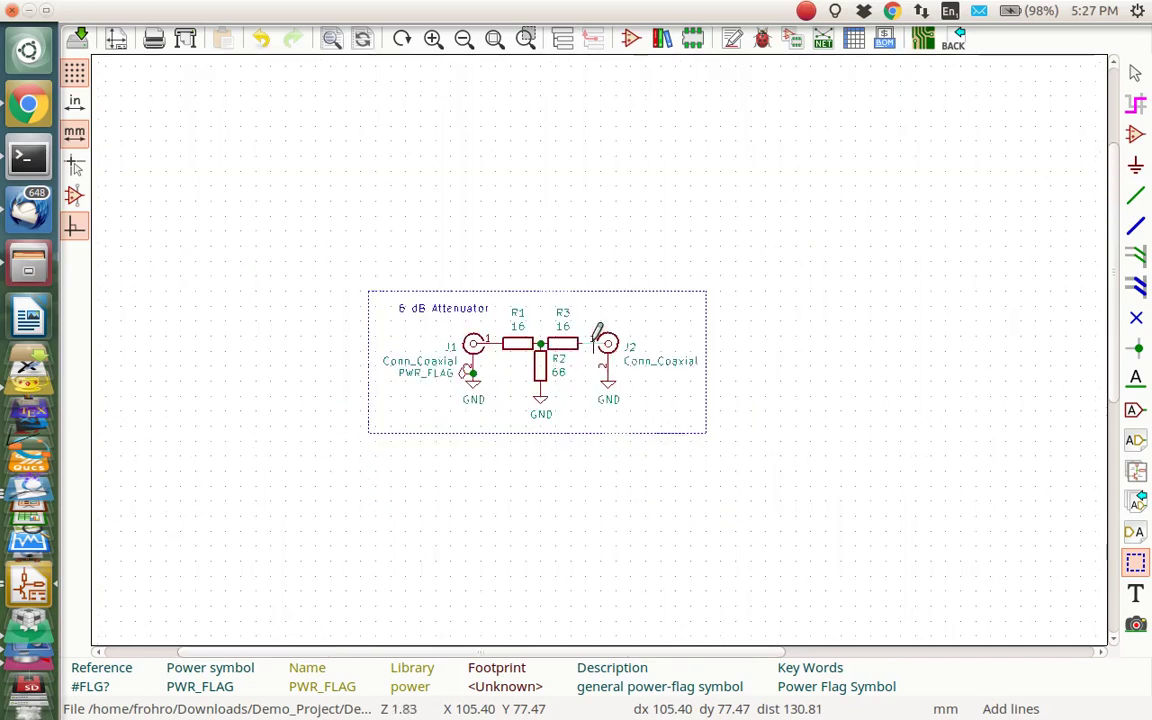
{"action": "scroll", "coordinate": [595, 340], "scroll_direction": "down", "scroll_amount": 3}
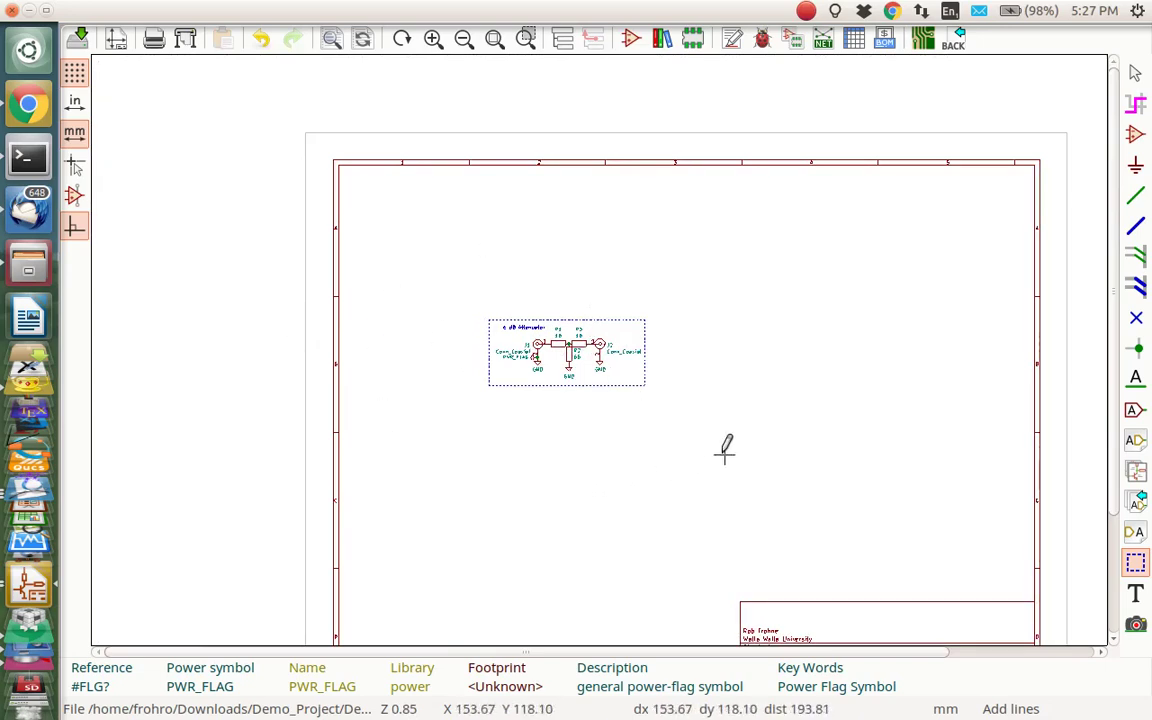
{"action": "scroll", "coordinate": [725, 452], "scroll_direction": "up", "scroll_amount": 1}
{"action": "scroll", "coordinate": [592, 340], "scroll_direction": "down", "scroll_amount": 1}
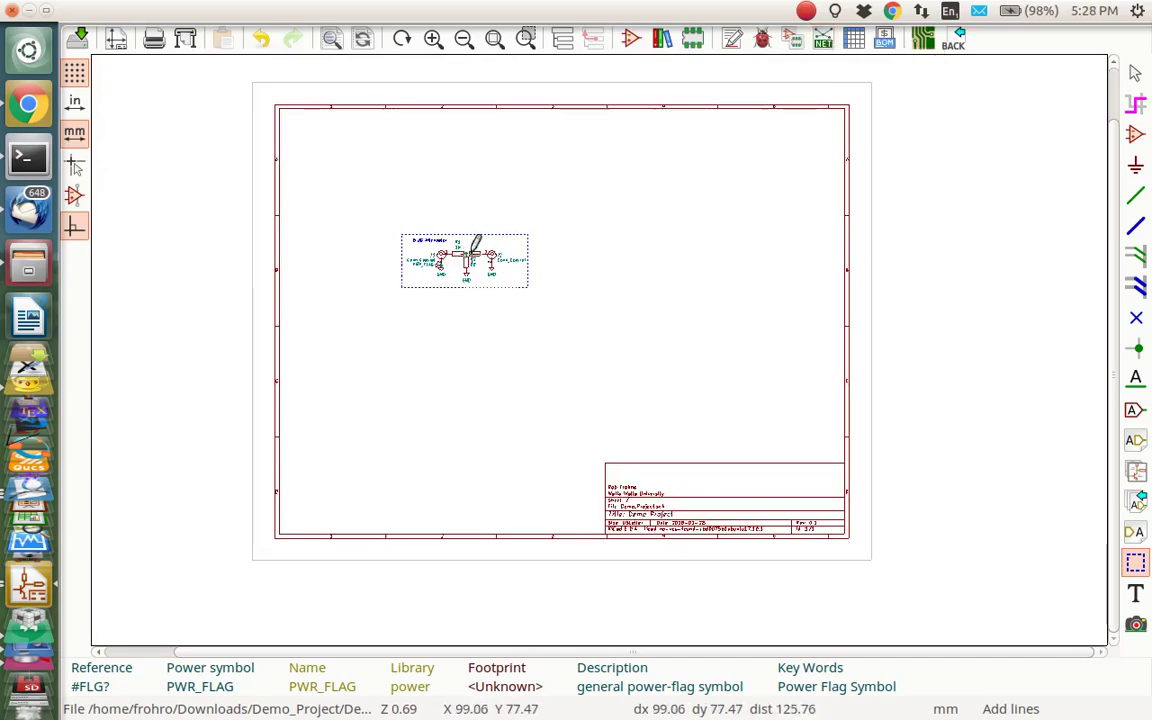
{"action": "scroll", "coordinate": [478, 246], "scroll_direction": "up", "scroll_amount": 5}
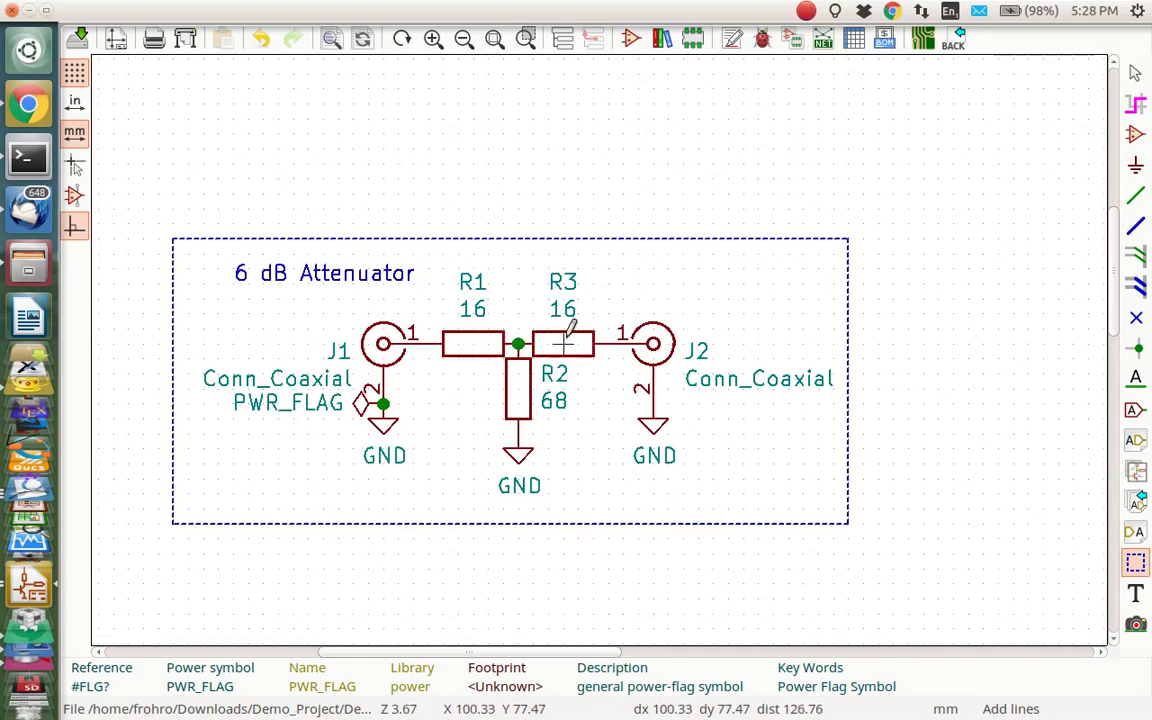
Inspect the footprint assignment in resistor R3's symbol properties and close them without changes
{"action": "right_click", "coordinate": [564, 336]}
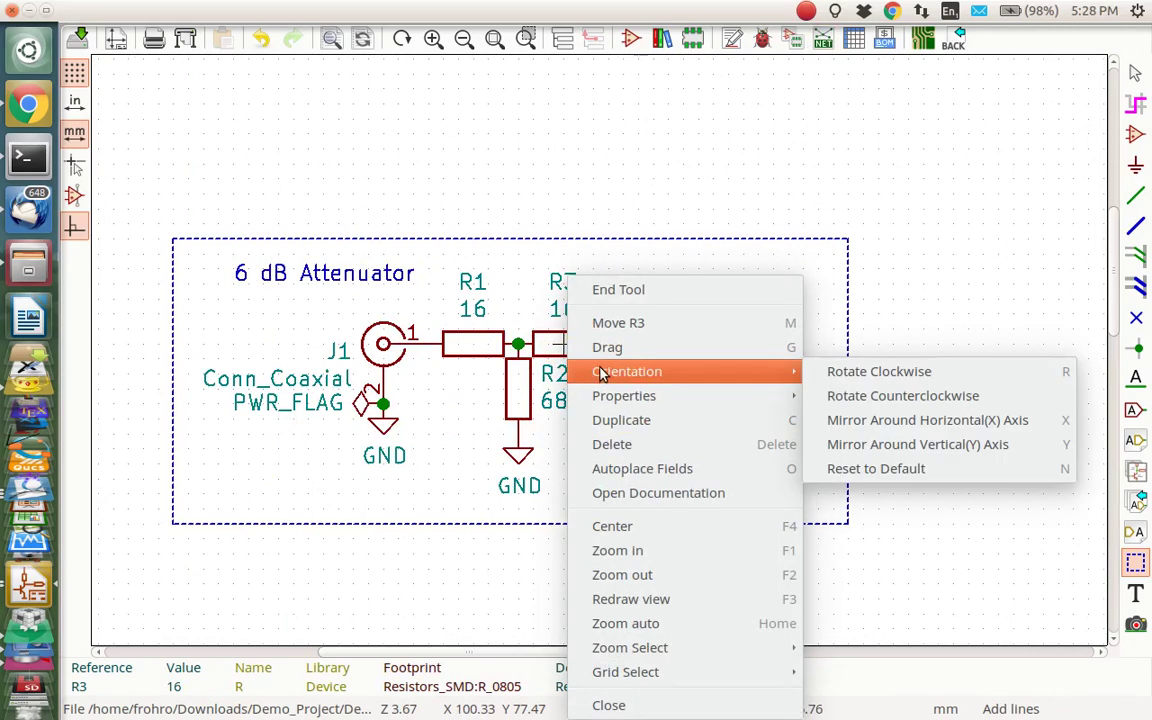
{"action": "mouse_move", "coordinate": [622, 398]}
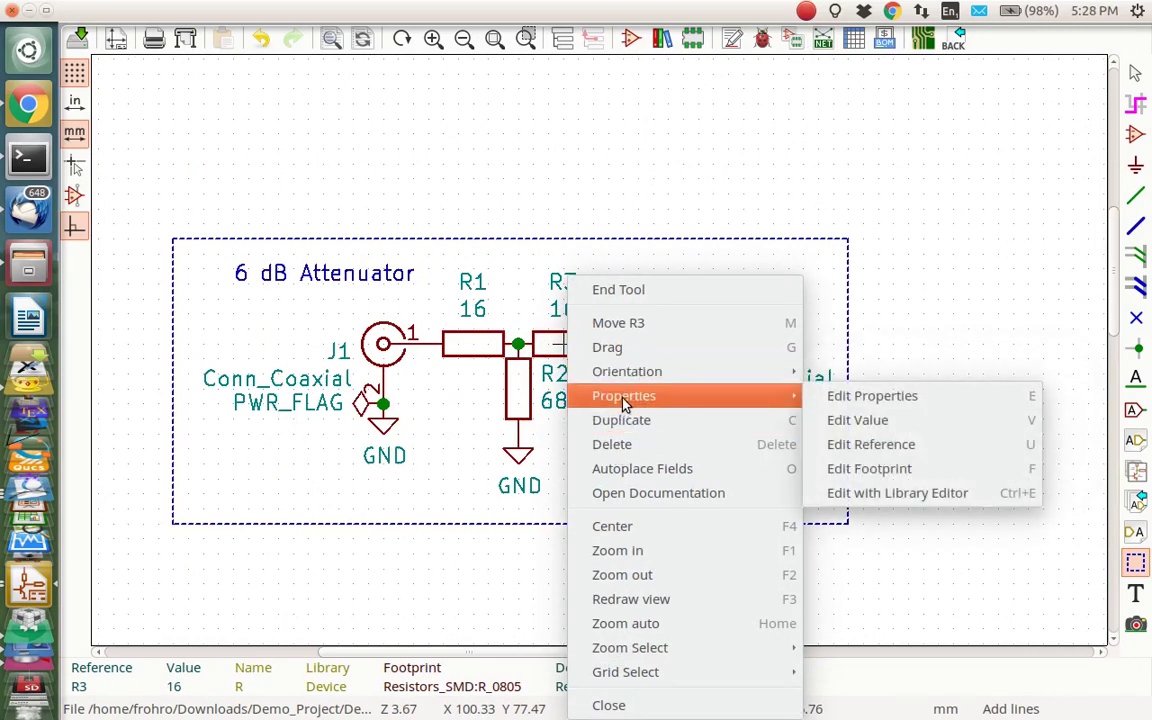
{"action": "left_click", "coordinate": [872, 396]}
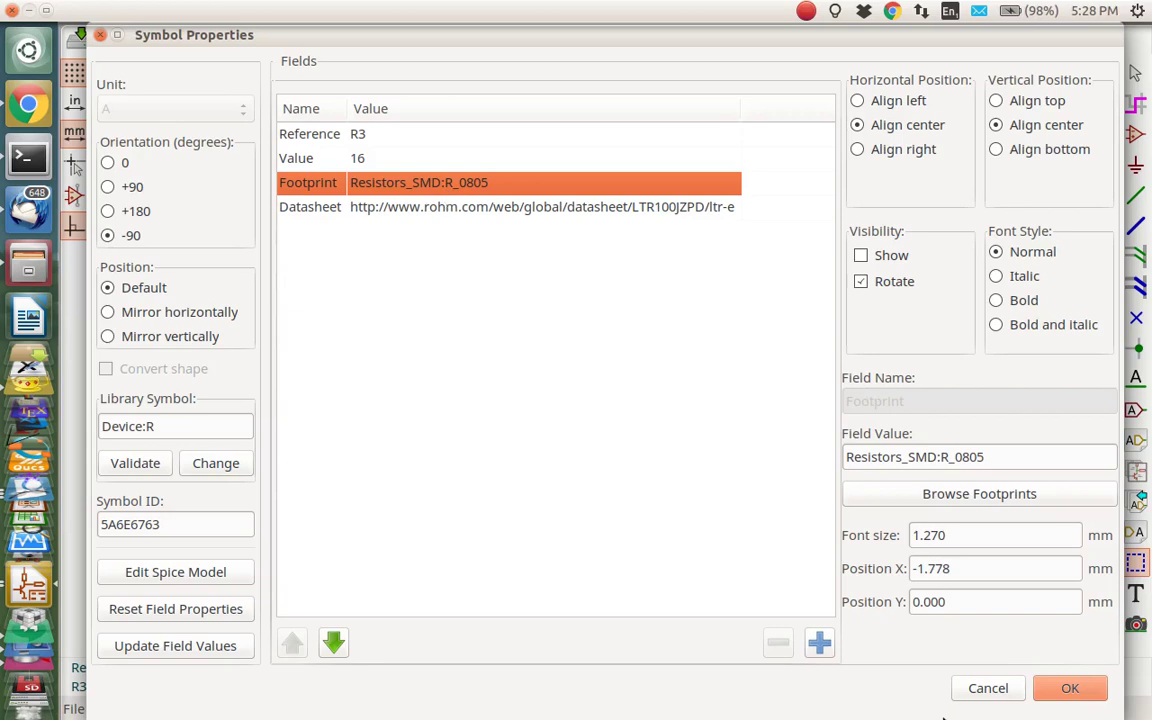
{"action": "left_click", "coordinate": [1010, 690]}
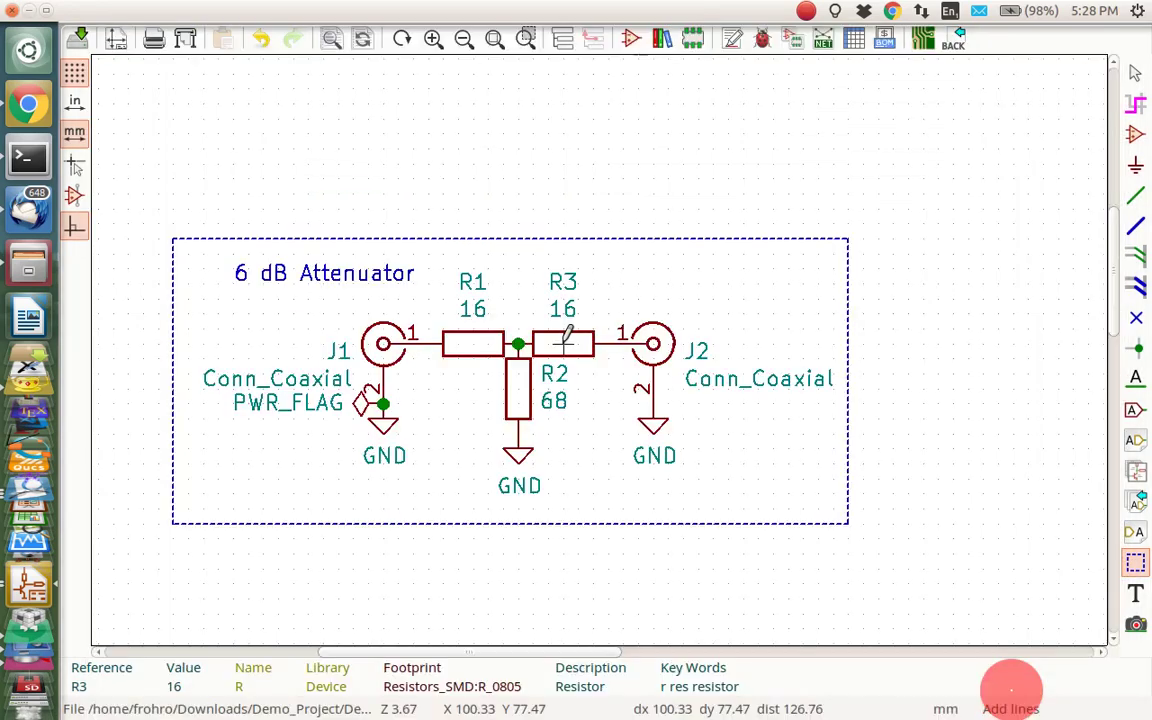
Generate the Pcbnew netlist in default format as Demo_Project.net in the Demo_Project folder and save the schematic
{"action": "left_click", "coordinate": [826, 38]}
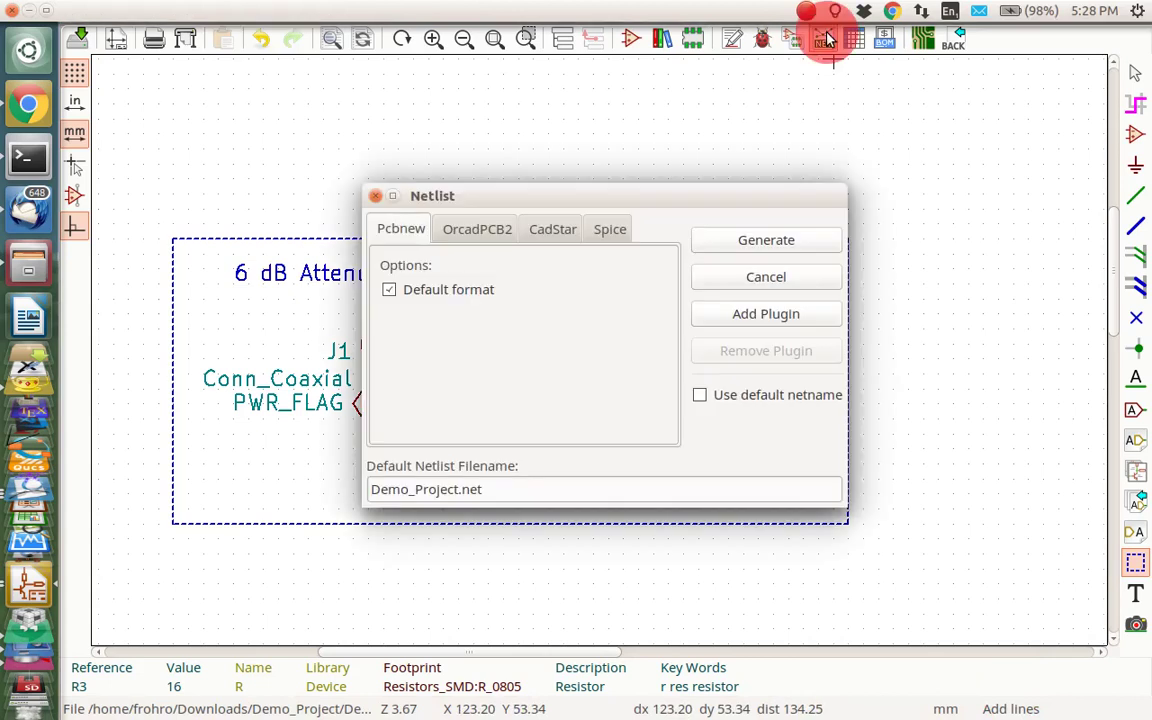
{"action": "left_click", "coordinate": [762, 241]}
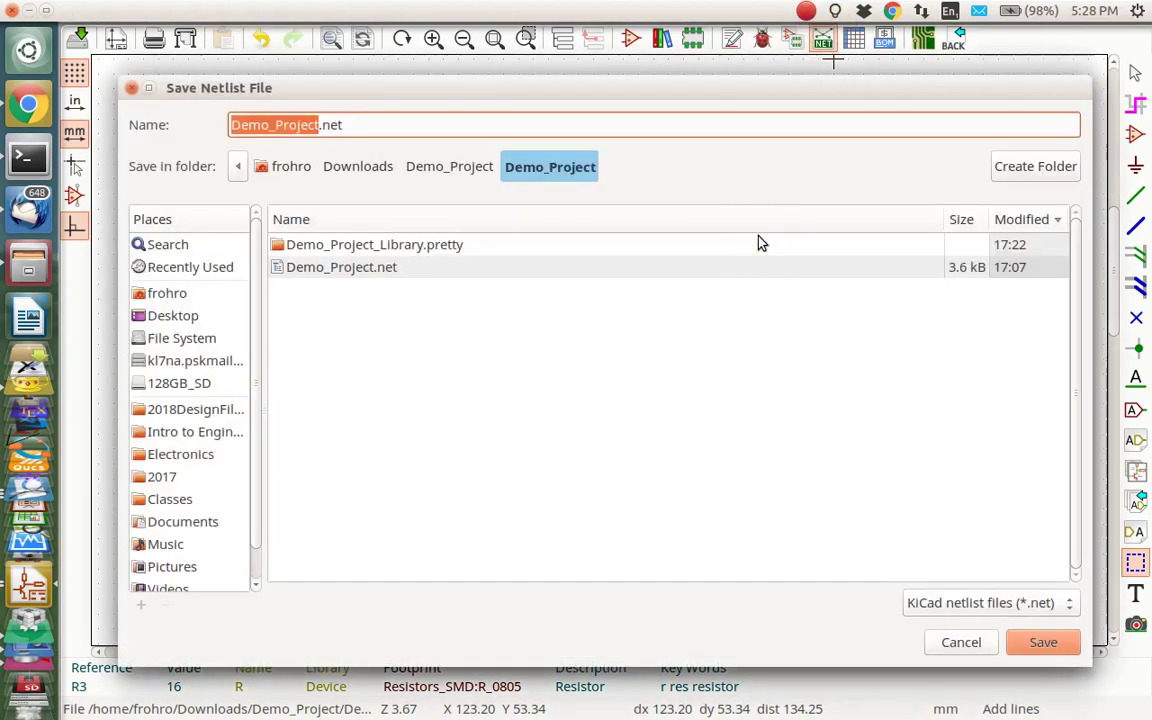
{"action": "left_click", "coordinate": [1046, 648]}
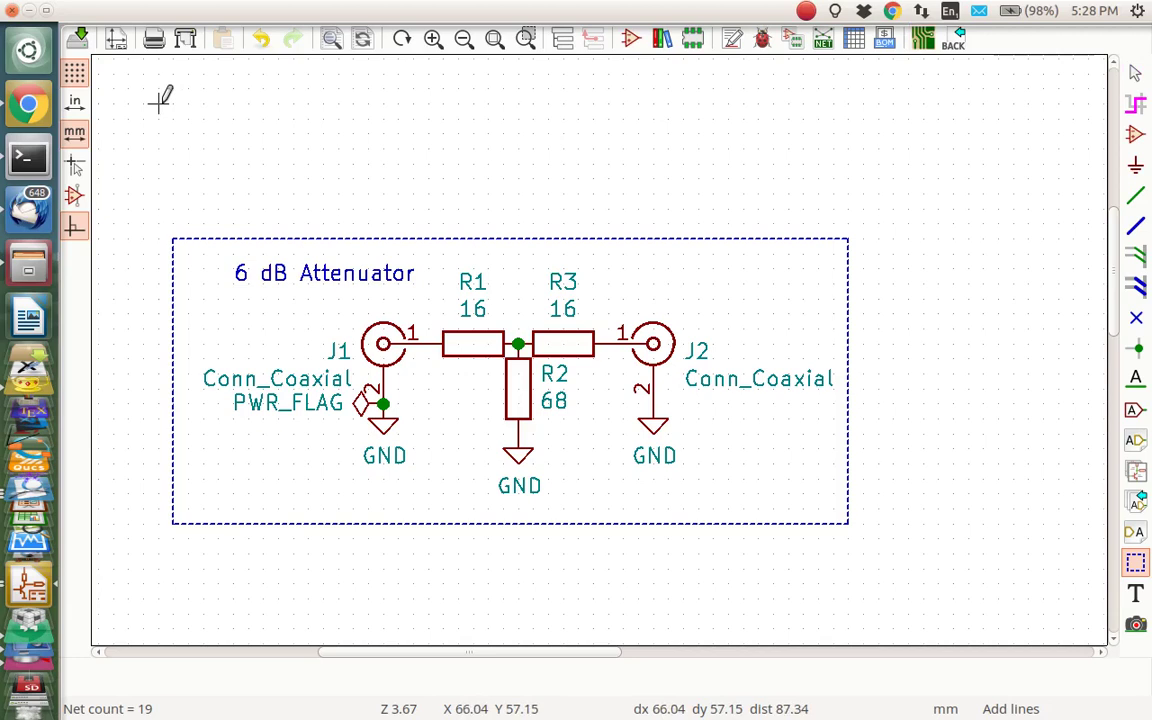
{"action": "left_click", "coordinate": [79, 40]}
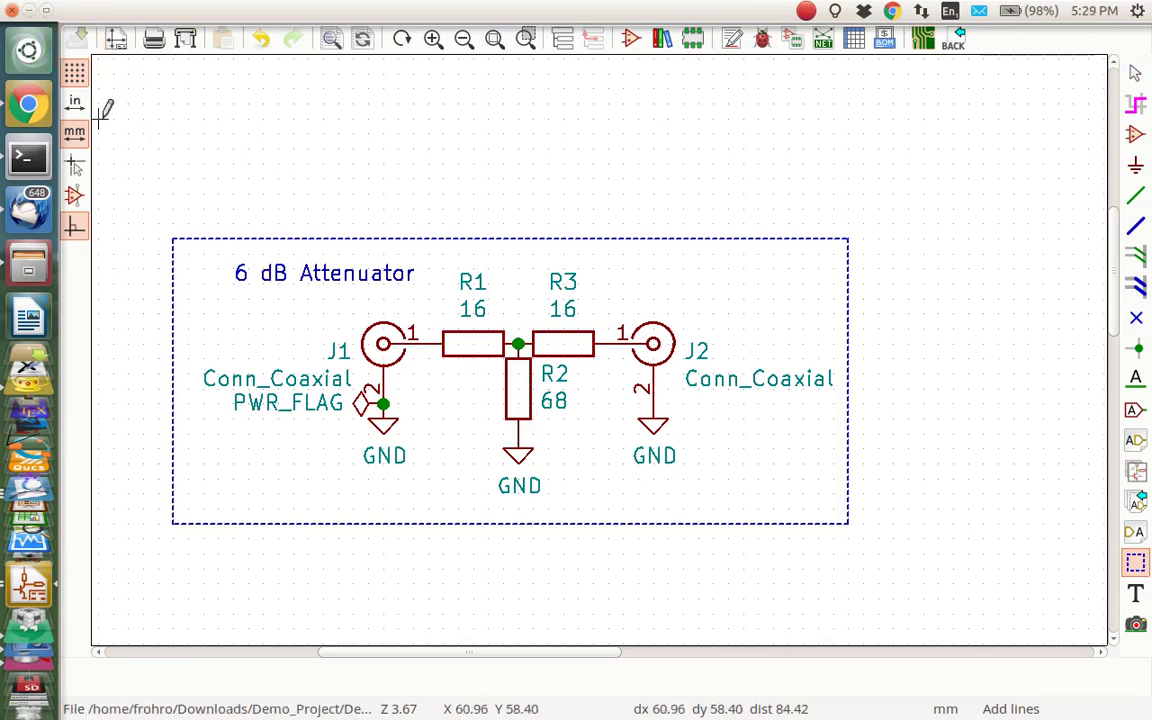
{"action": "key", "text": "alt+Tab"}
{"action": "key", "text": "alt+Tab"}
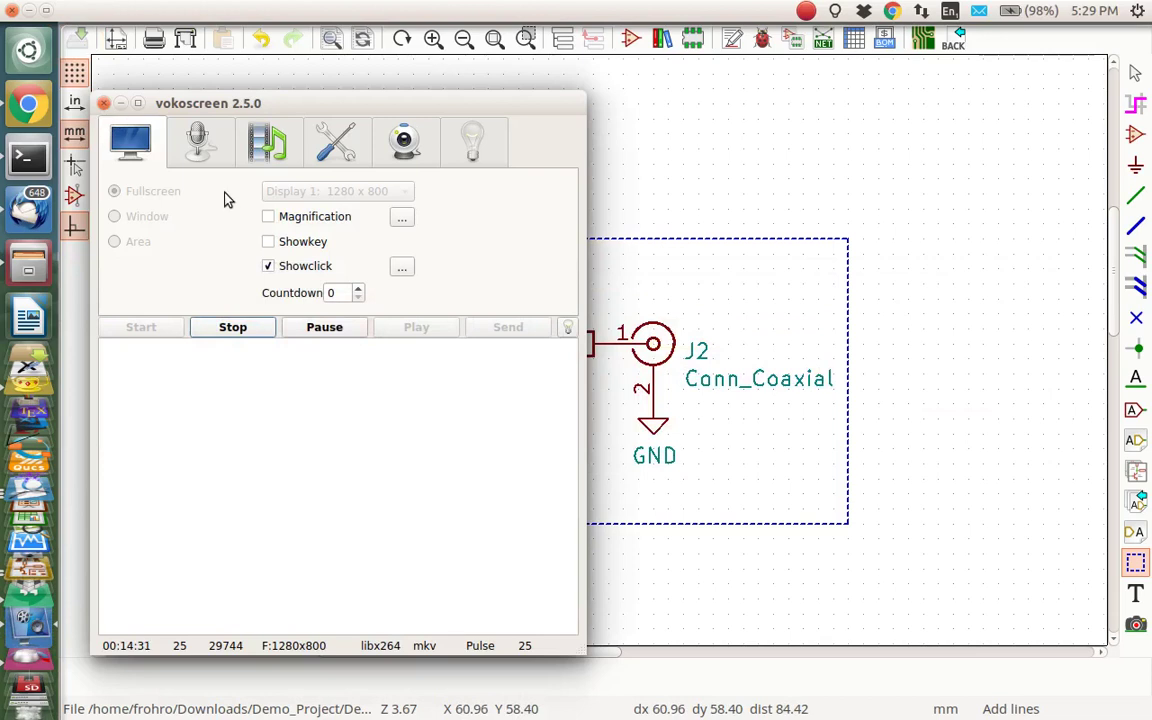